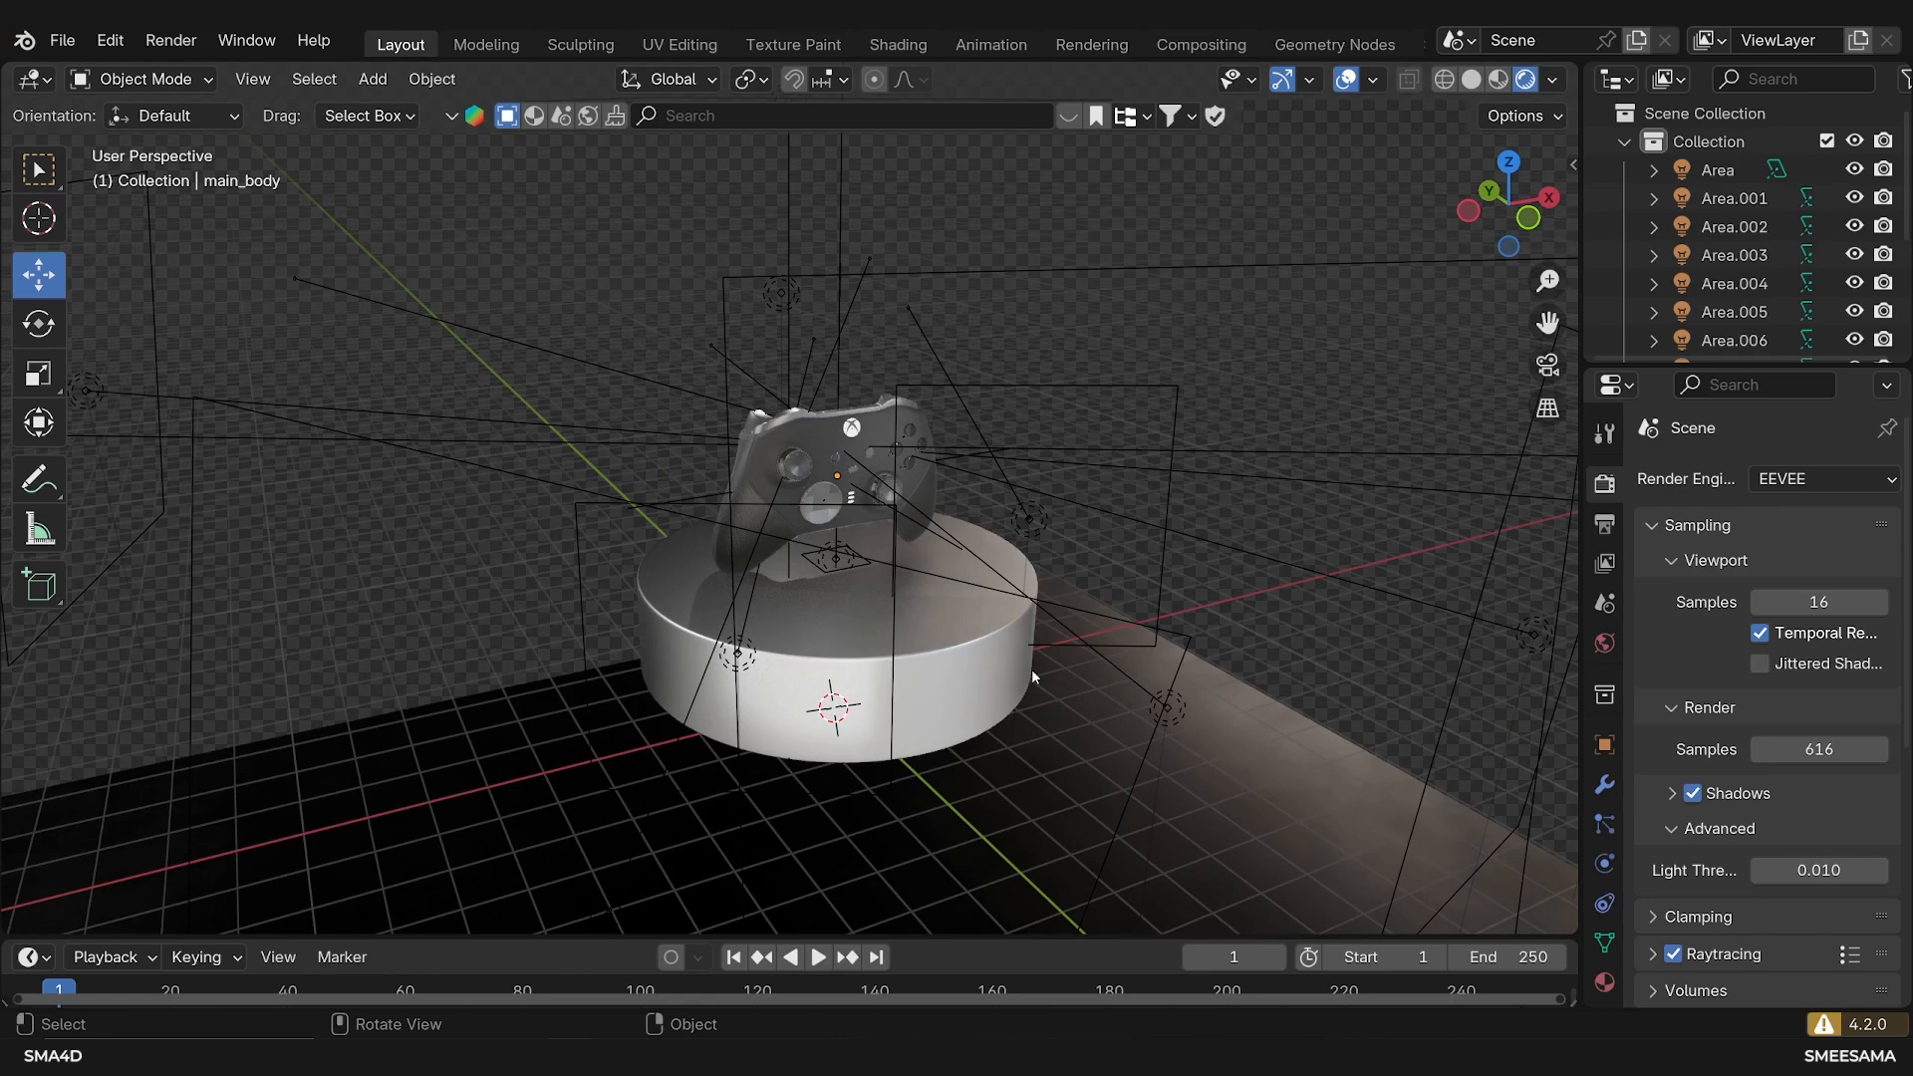
# Delete the existing camera from the scene
pyautogui.scroll(-5, 1717, 303)
pyautogui.click(1728, 223)
pyautogui.scroll(-7, 1184, 477)
pyautogui.keyDown('shift'); pyautogui.moveTo(1184, 477); pyautogui.dragTo(1025, 530, button='middle'); pyautogui.keyUp('shift')
pyautogui.moveTo(1024, 531); pyautogui.dragTo(1129, 536, button='middle')
pyautogui.scroll(2, 1338, 466)
pyautogui.keyDown('shift'); pyautogui.moveTo(1338, 487); pyautogui.dragTo(1292, 507, button='middle'); pyautogui.keyUp('shift')
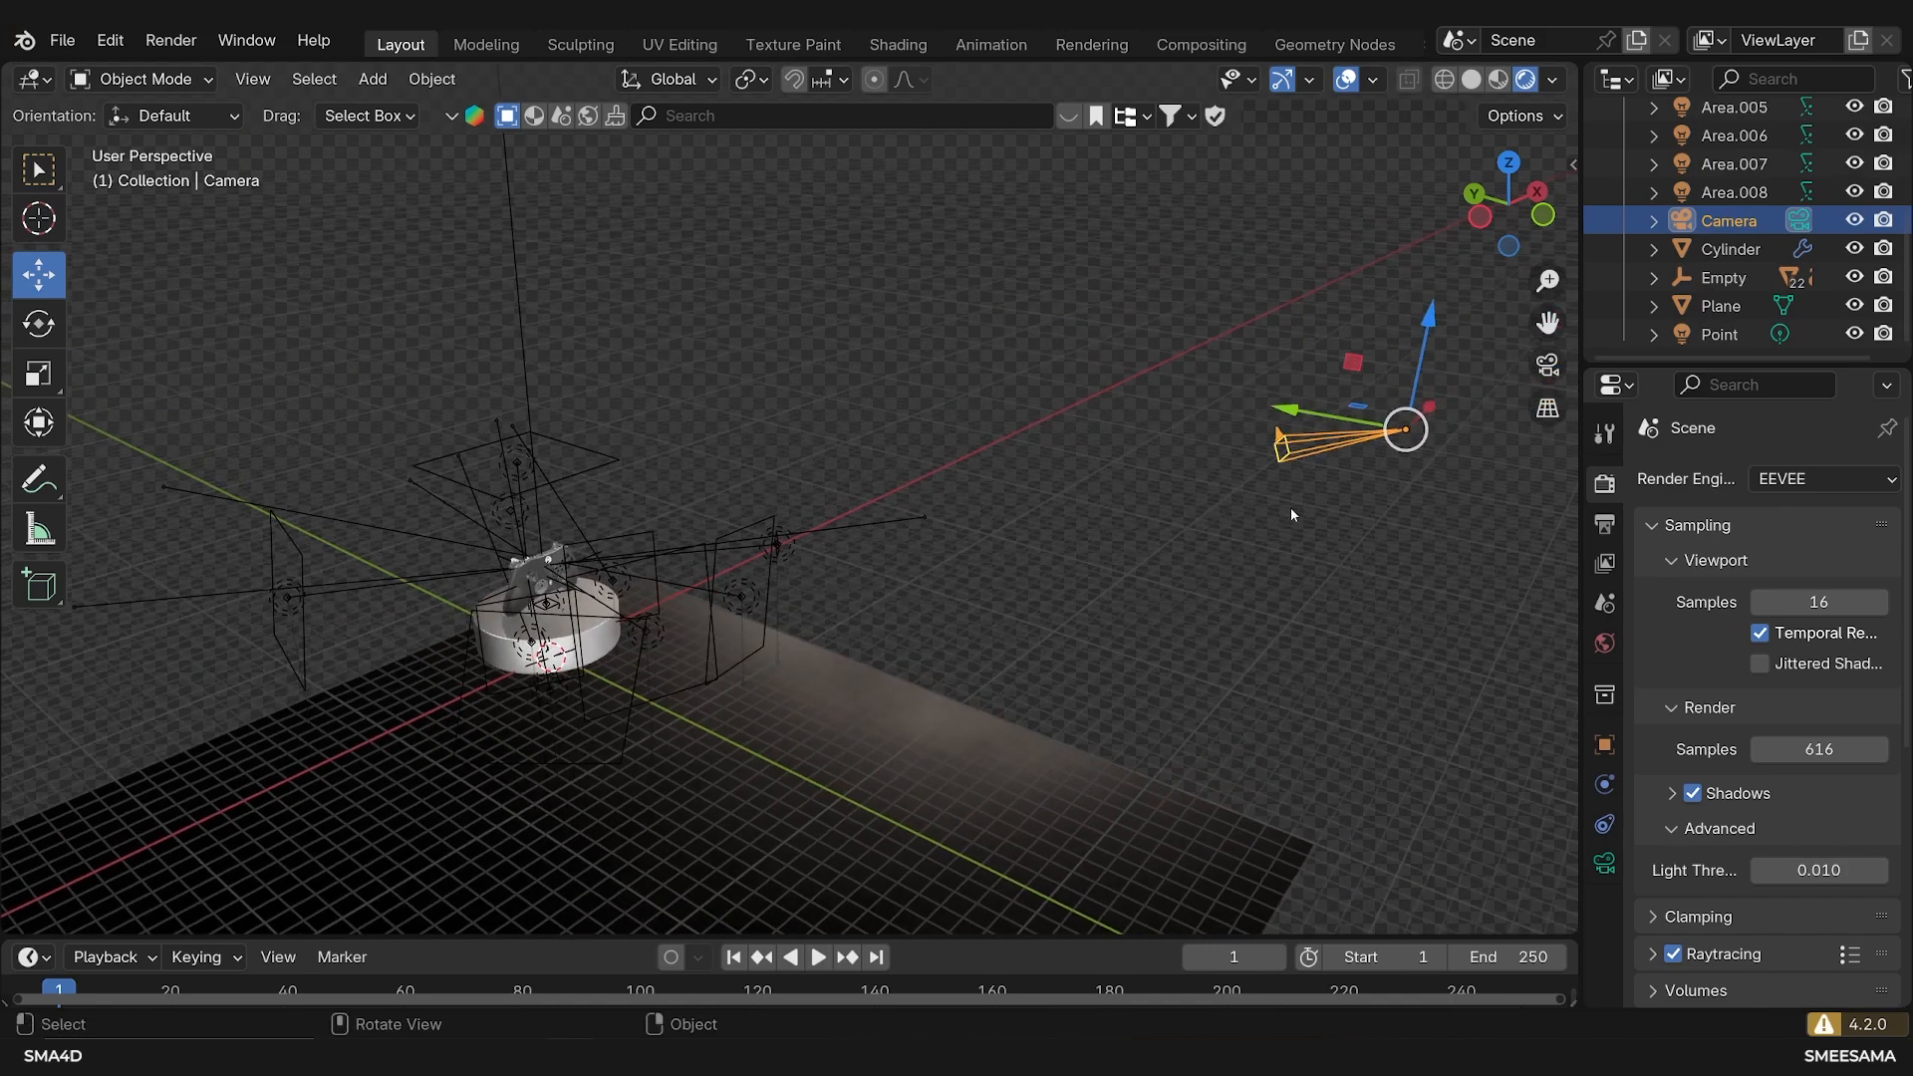
pyautogui.press('Delete')
# Add a new camera and move it about -11.075 m along the global Y axis
pyautogui.hotkey('shift', 'a')
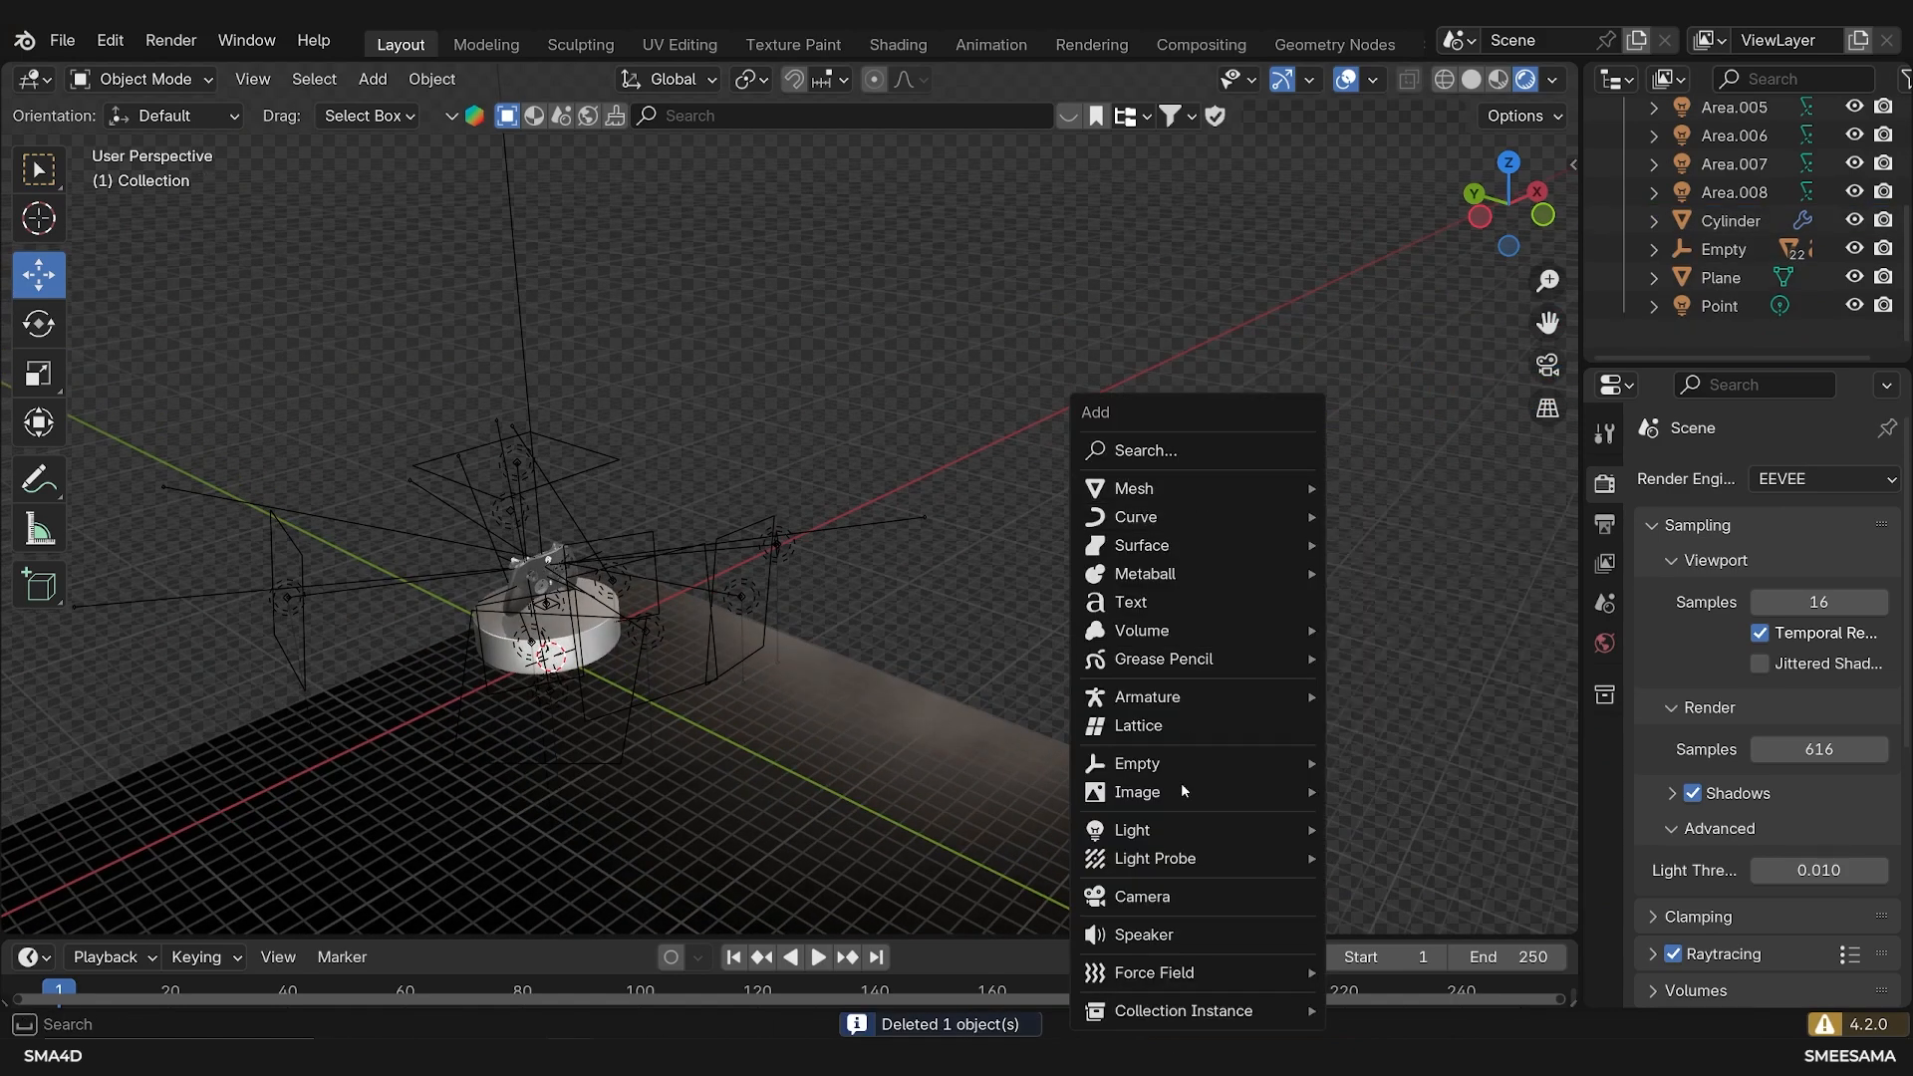
pyautogui.click(1156, 897)
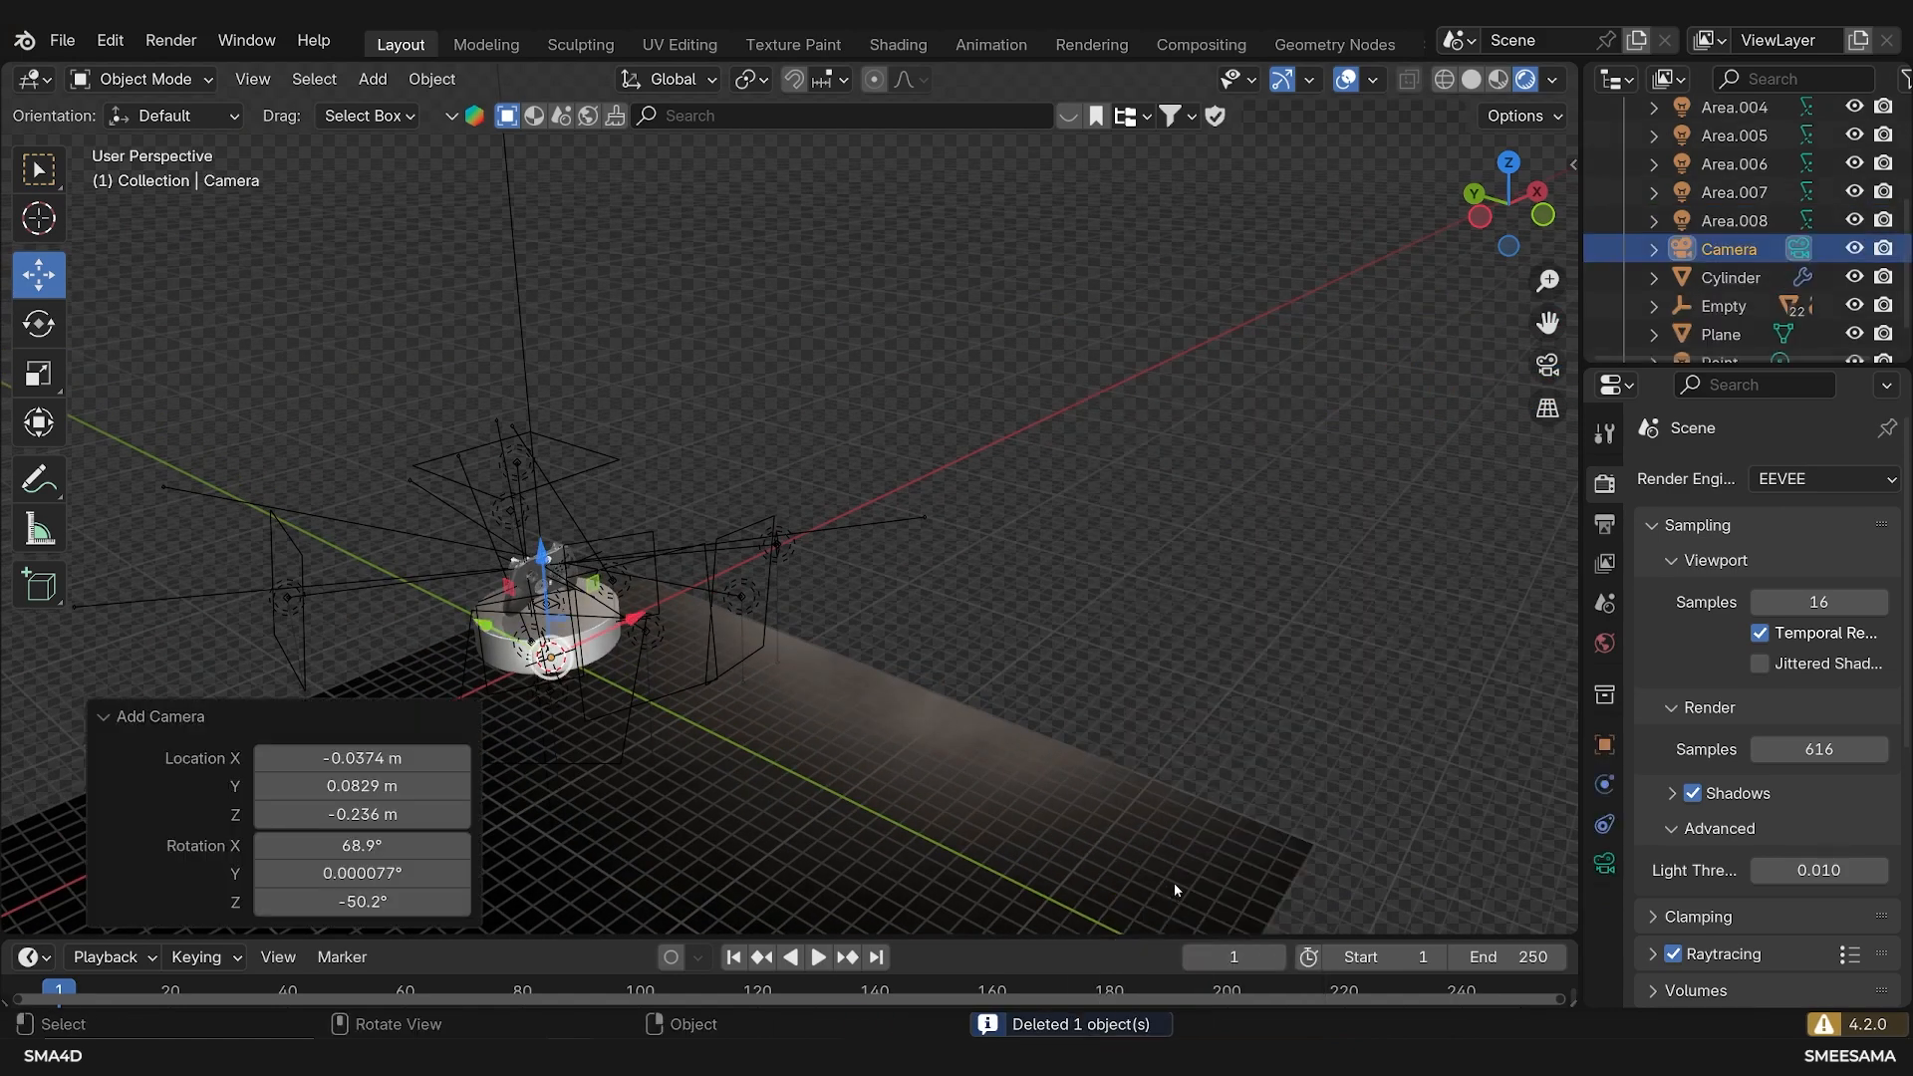
pyautogui.scroll(3, 666, 790)
pyautogui.keyDown('shift'); pyautogui.moveTo(667, 791); pyautogui.dragTo(1012, 576, button='middle'); pyautogui.keyUp('shift')
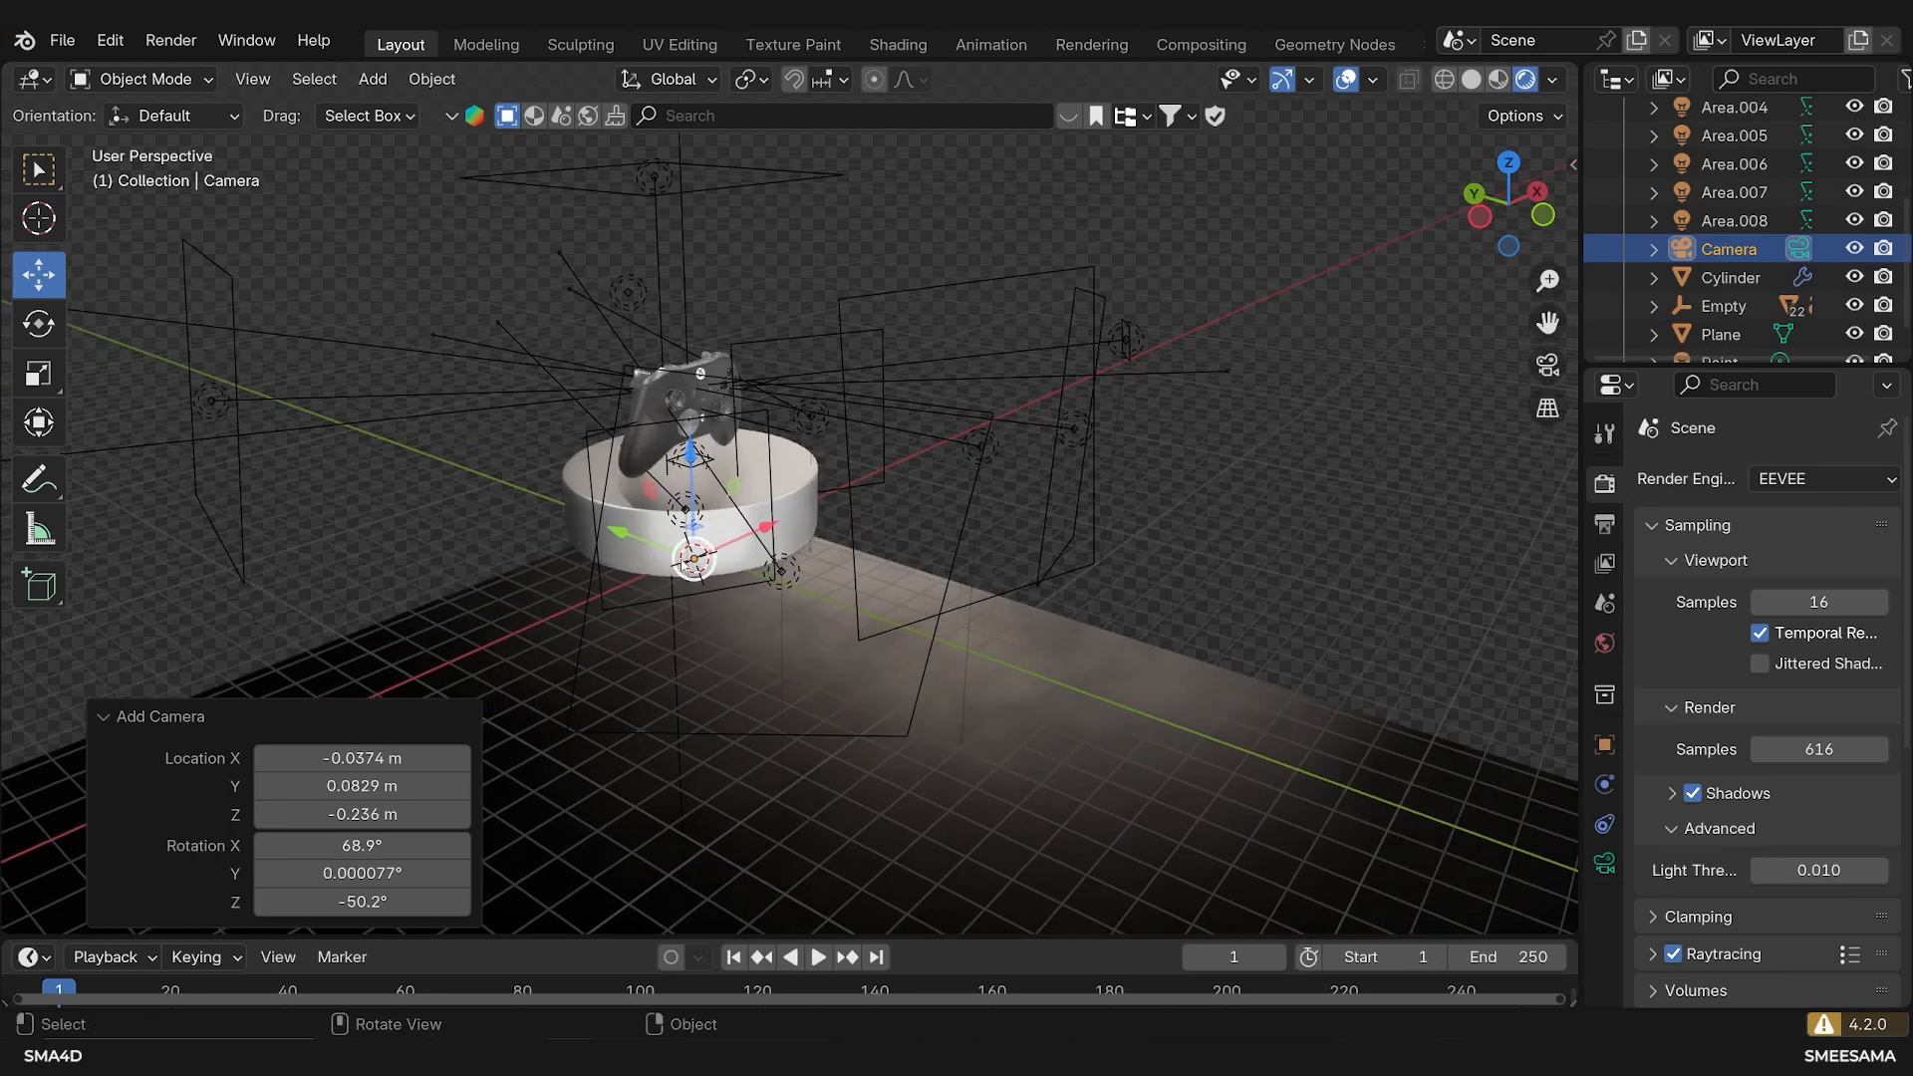
pyautogui.moveTo(648, 543); pyautogui.dragTo(960, 515)
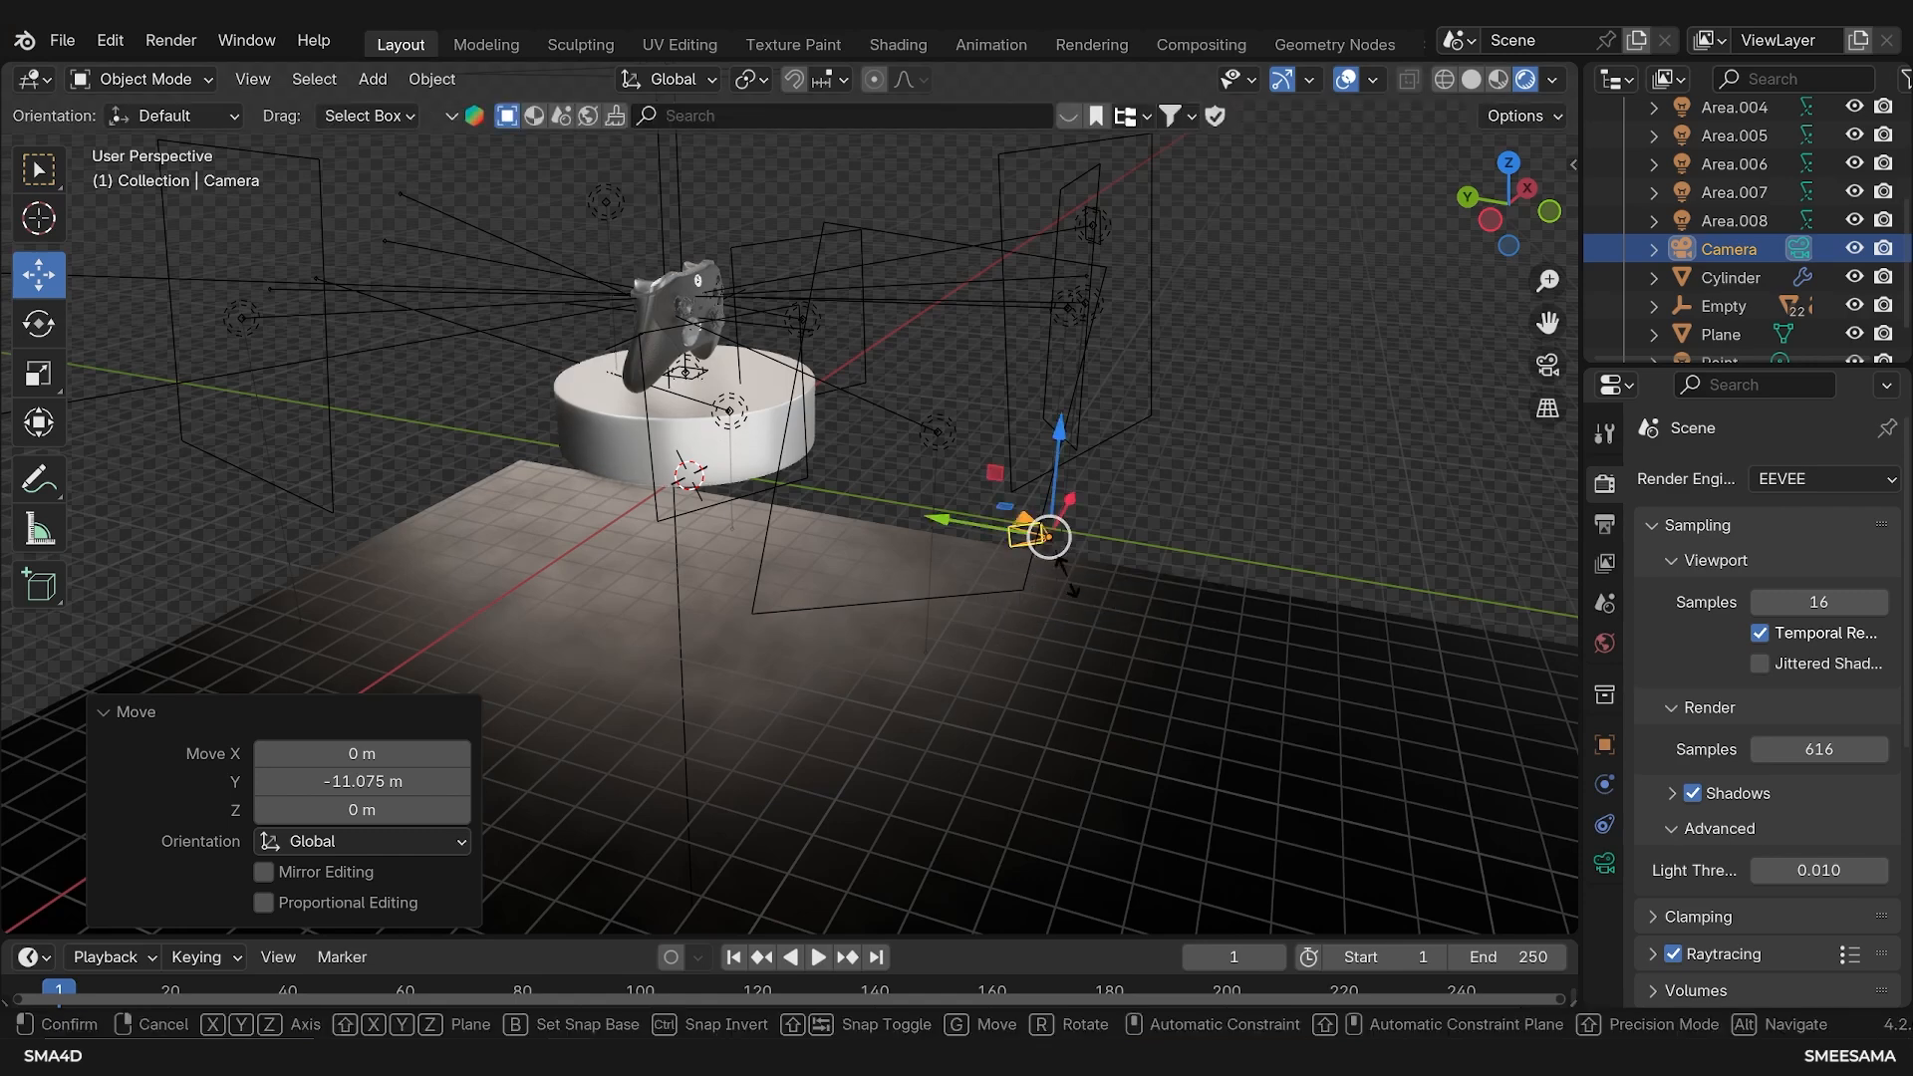
pyautogui.press('s')
pyautogui.rightClick(1178, 637)
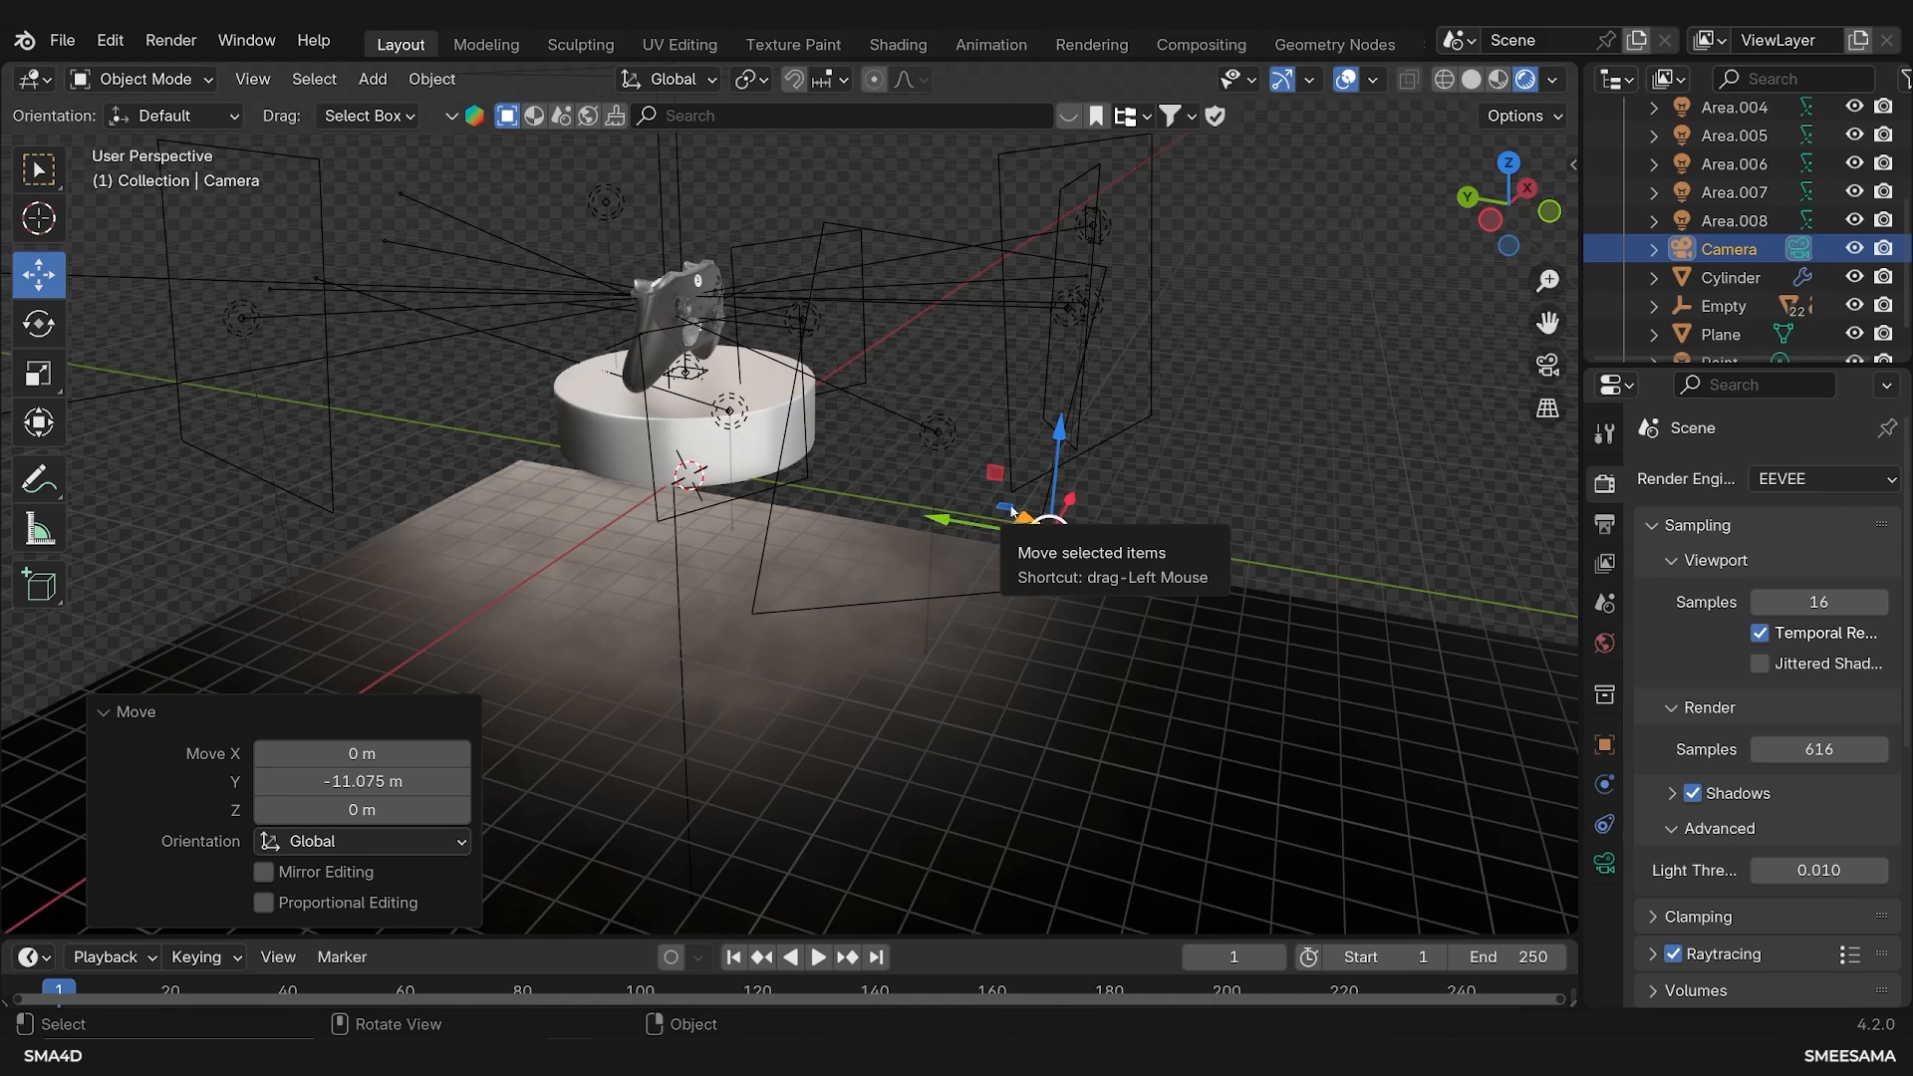
# Frame the controller on its pedestal at a slight side angle and align the active camera to that view
pyautogui.press('KP_0')
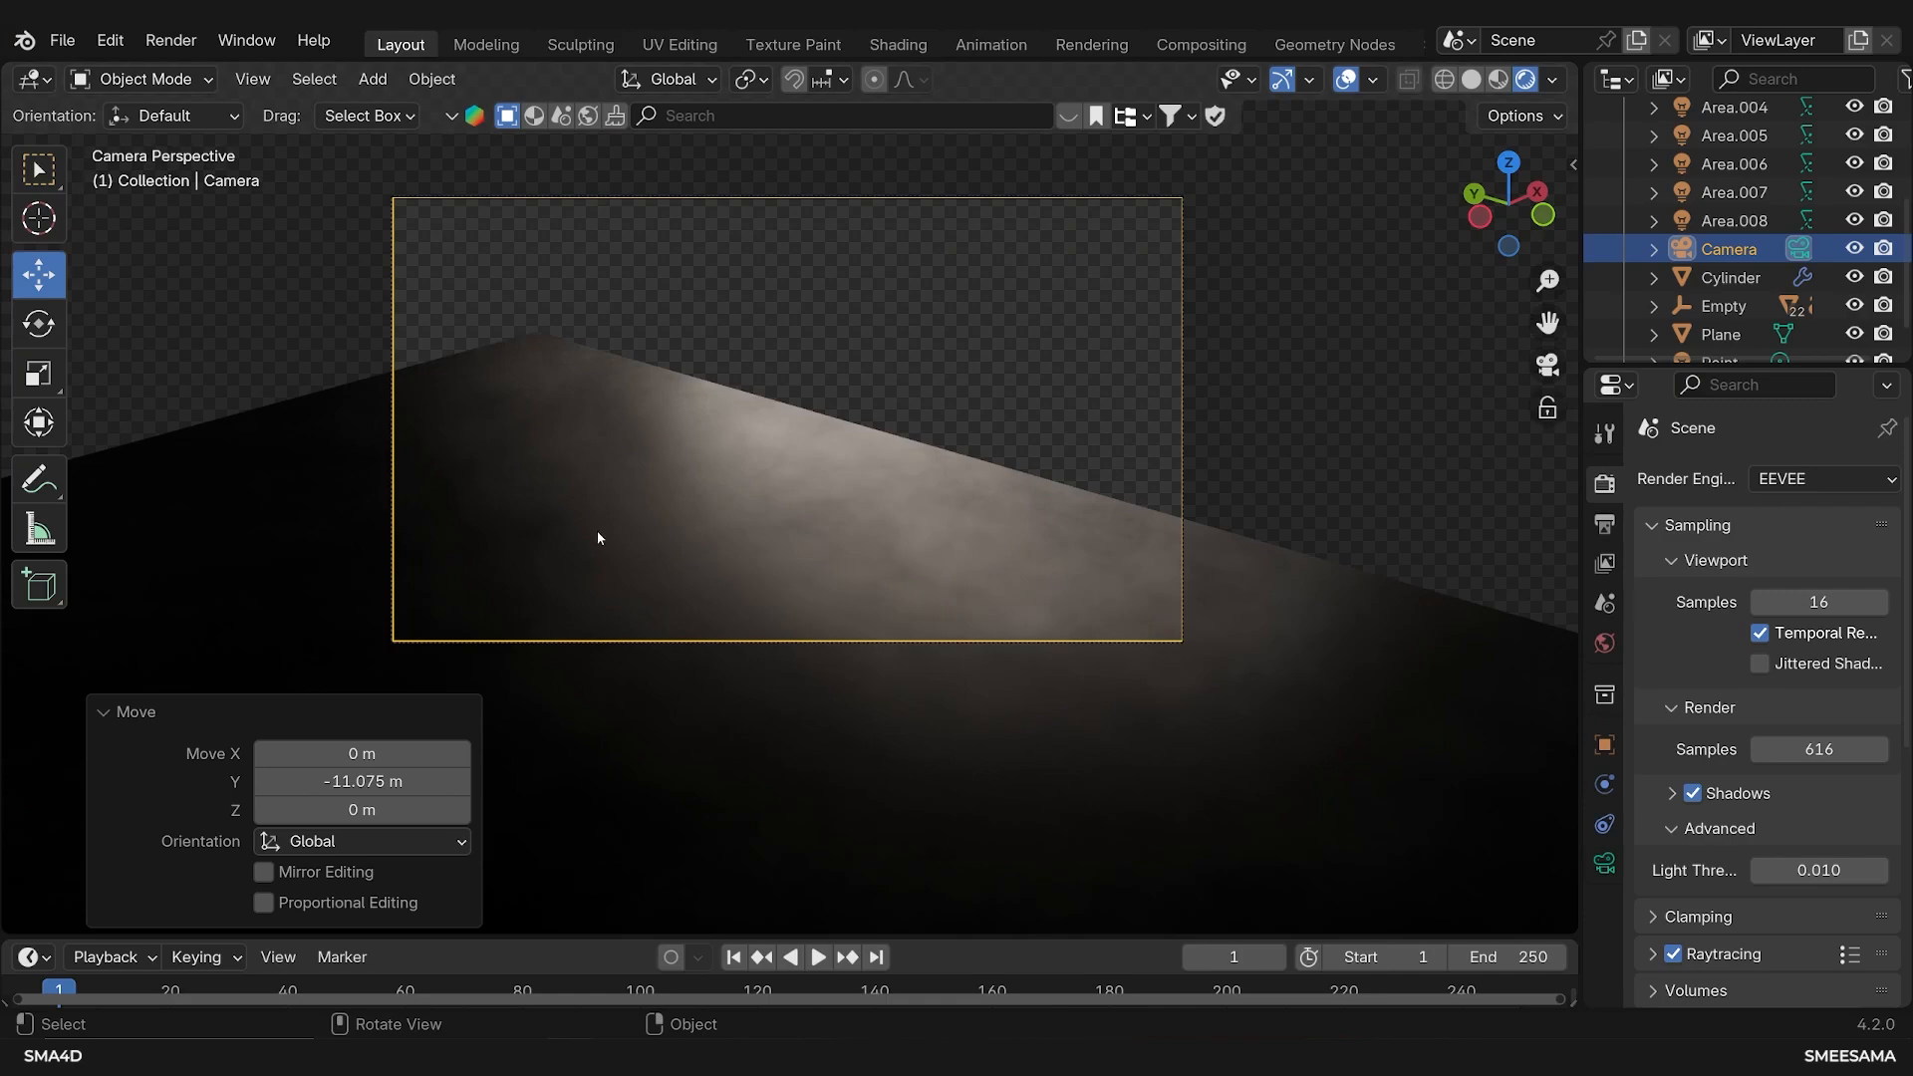
pyautogui.moveTo(588, 514); pyautogui.dragTo(757, 536, button='middle')
pyautogui.scroll(-5, 905, 522)
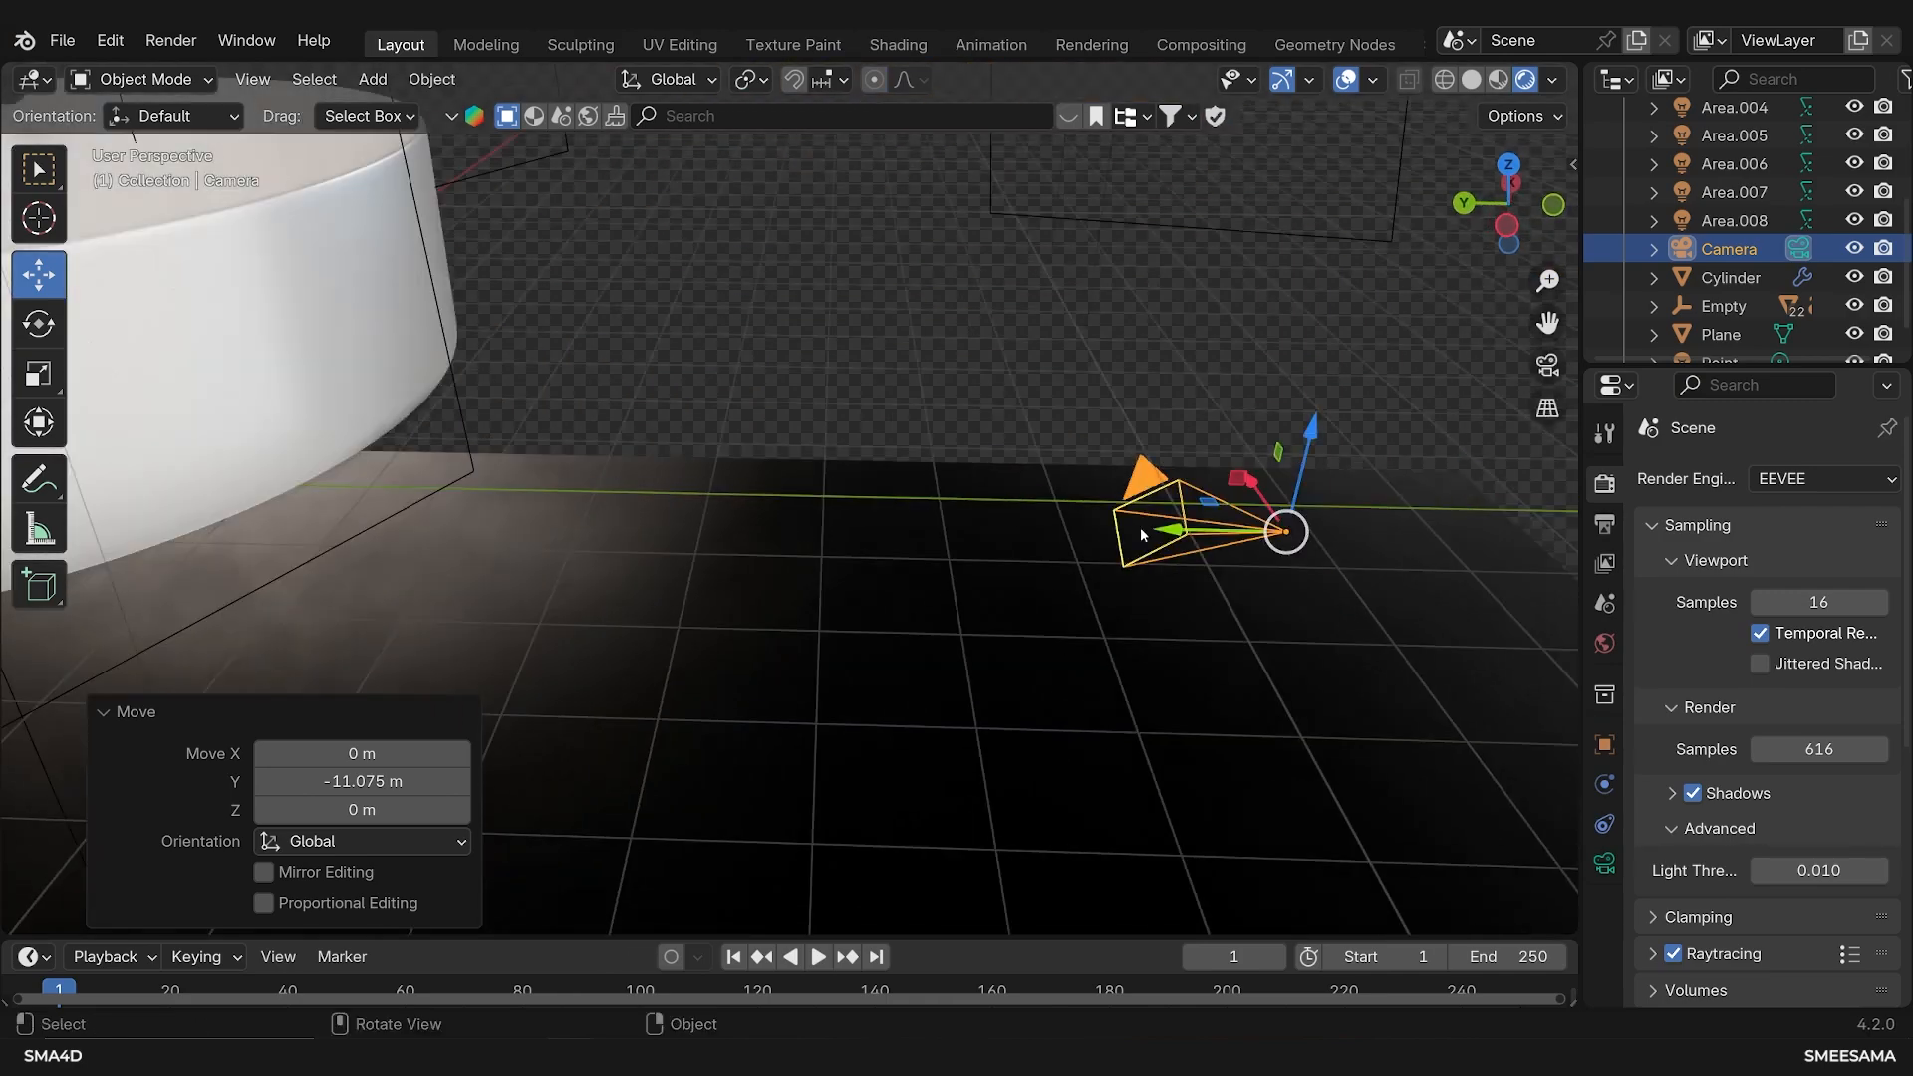
pyautogui.press('KP_Decimal')
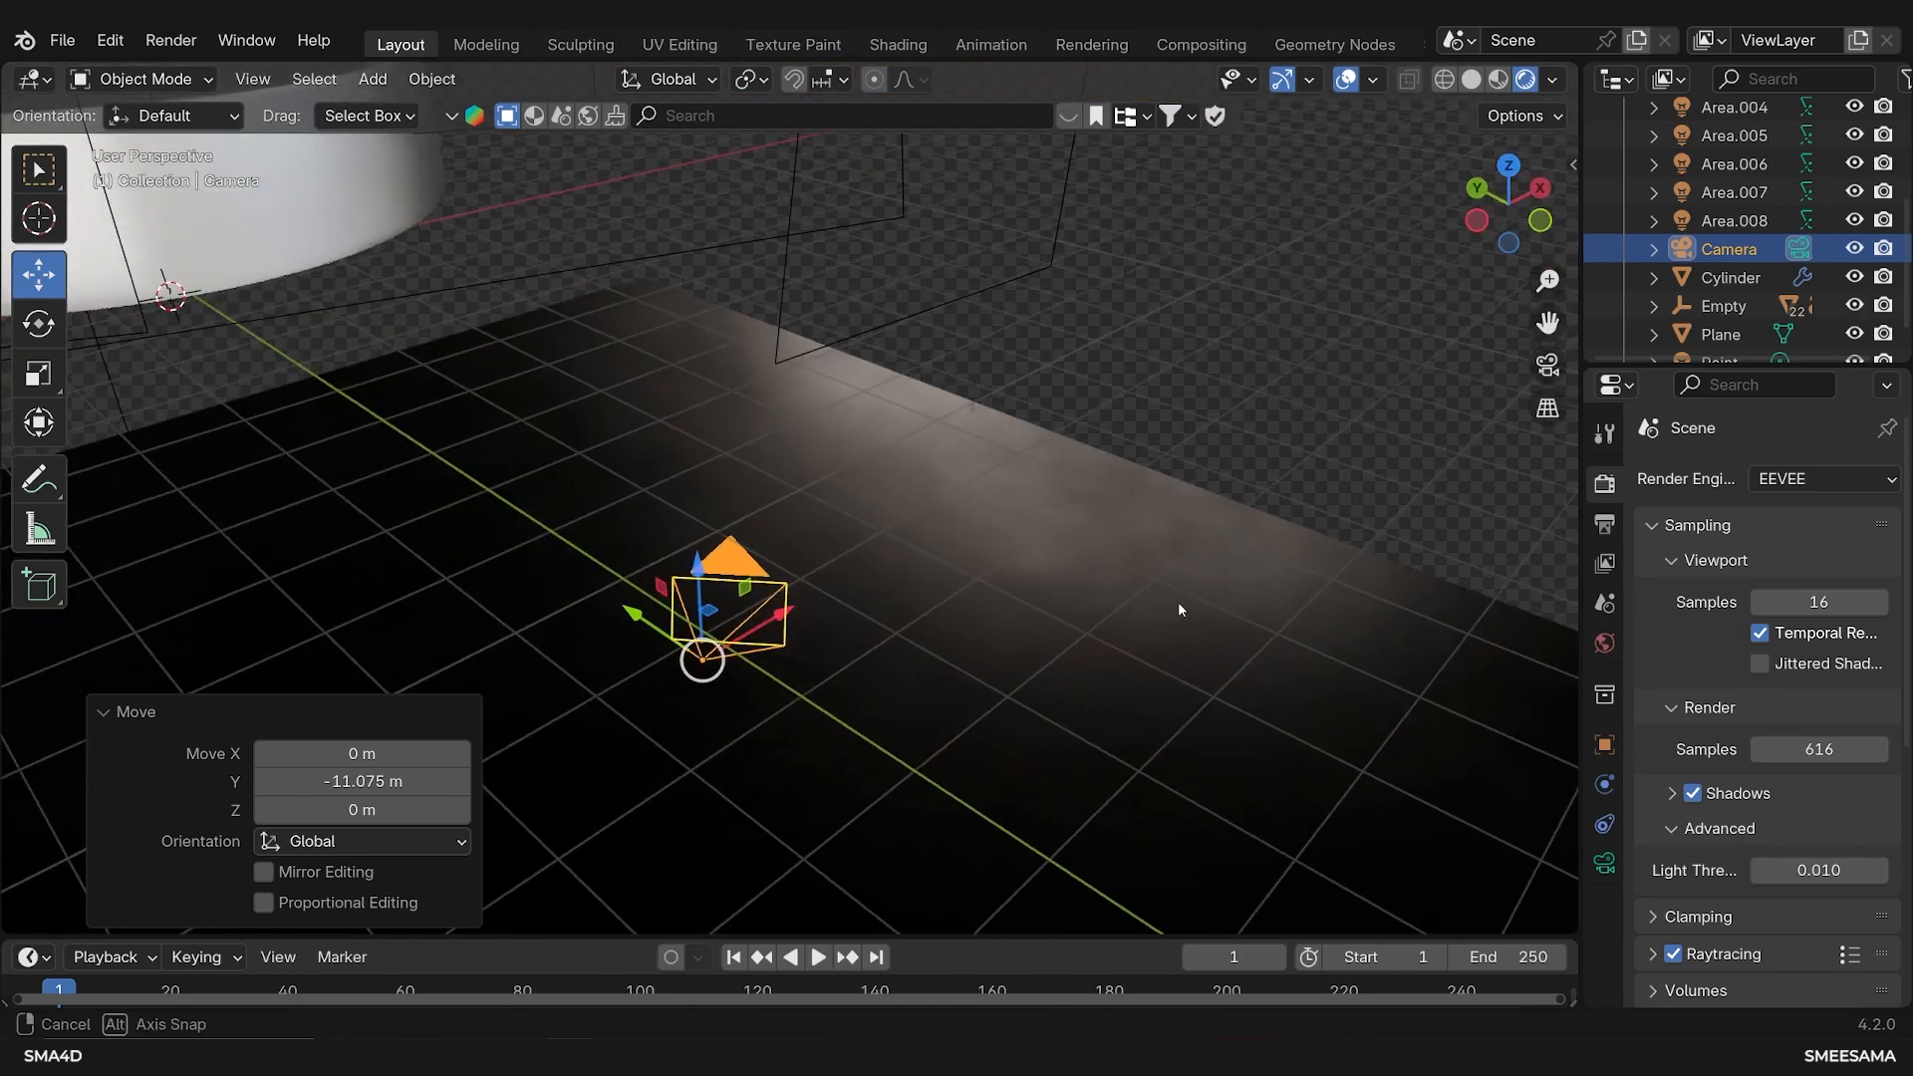
pyautogui.moveTo(1178, 601); pyautogui.dragTo(795, 444, button='middle')
pyautogui.scroll(6, 894, 643)
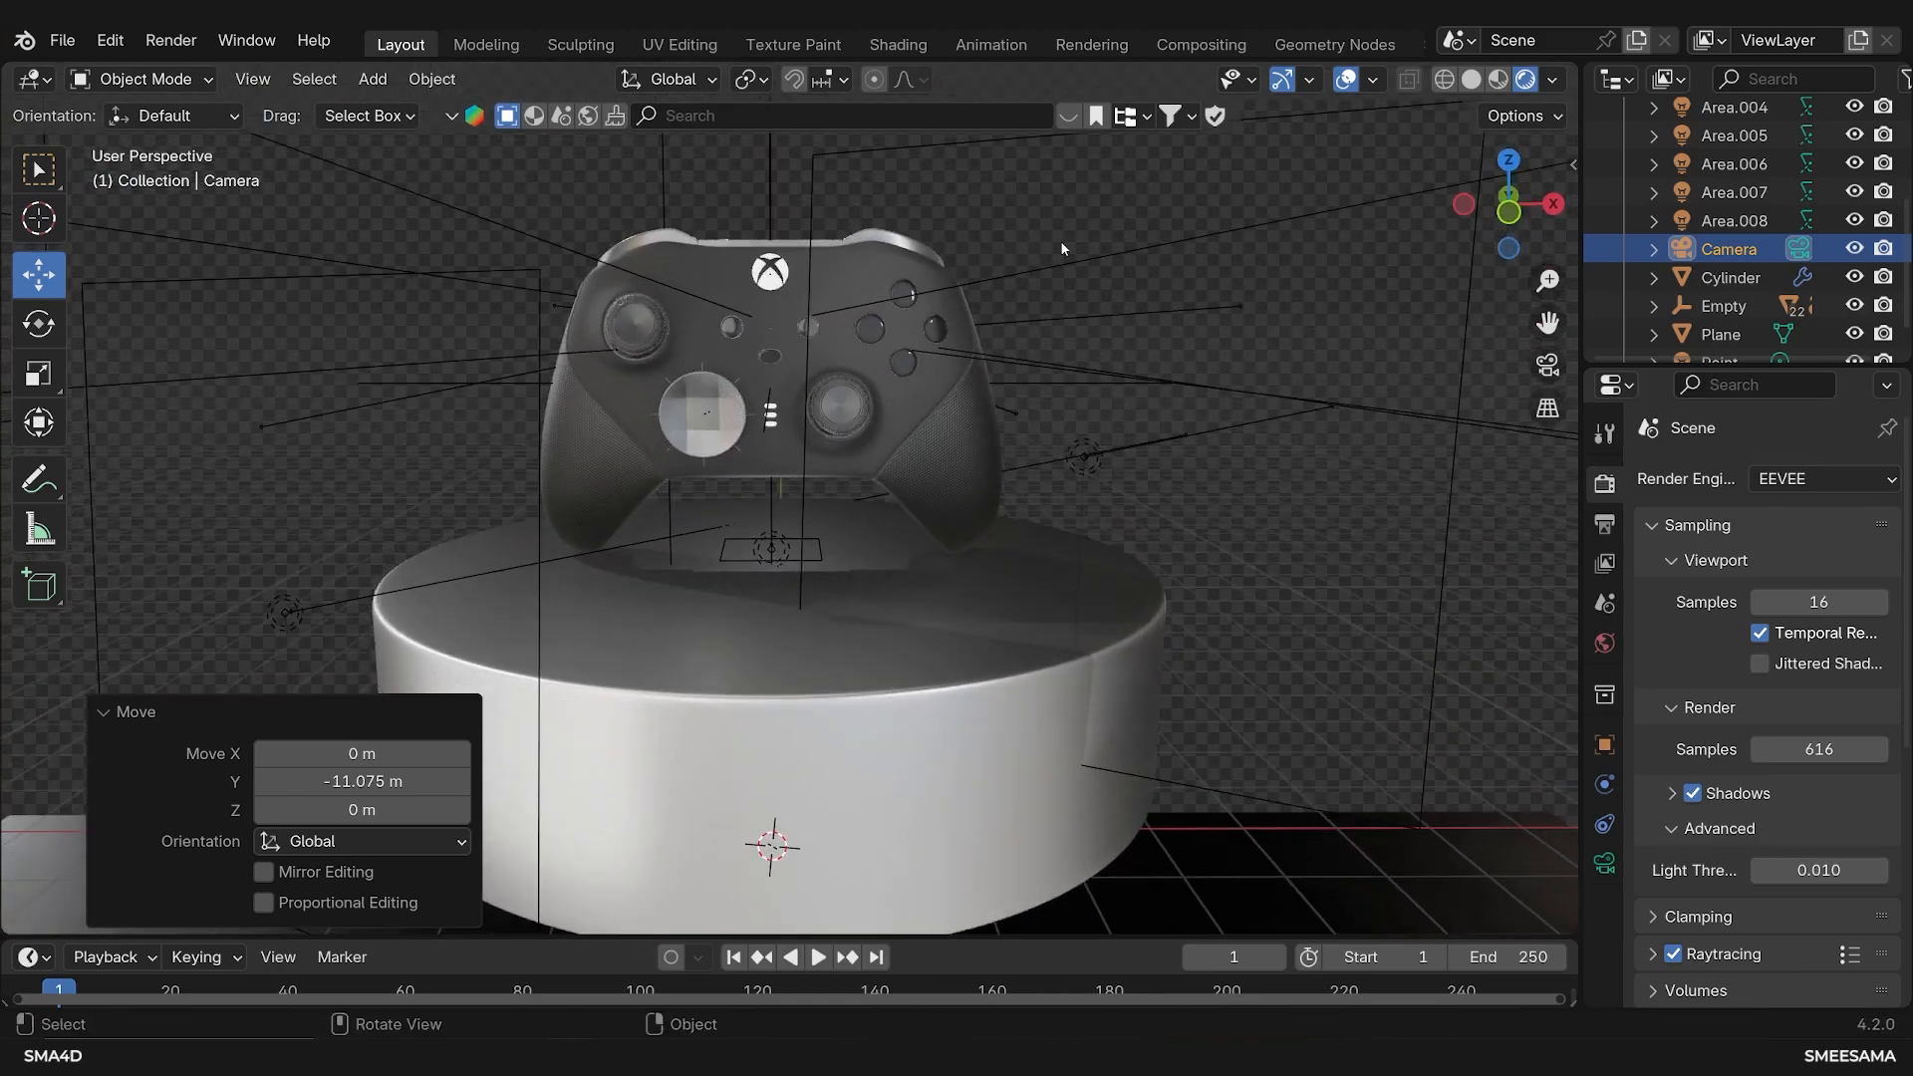
pyautogui.click(110, 711)
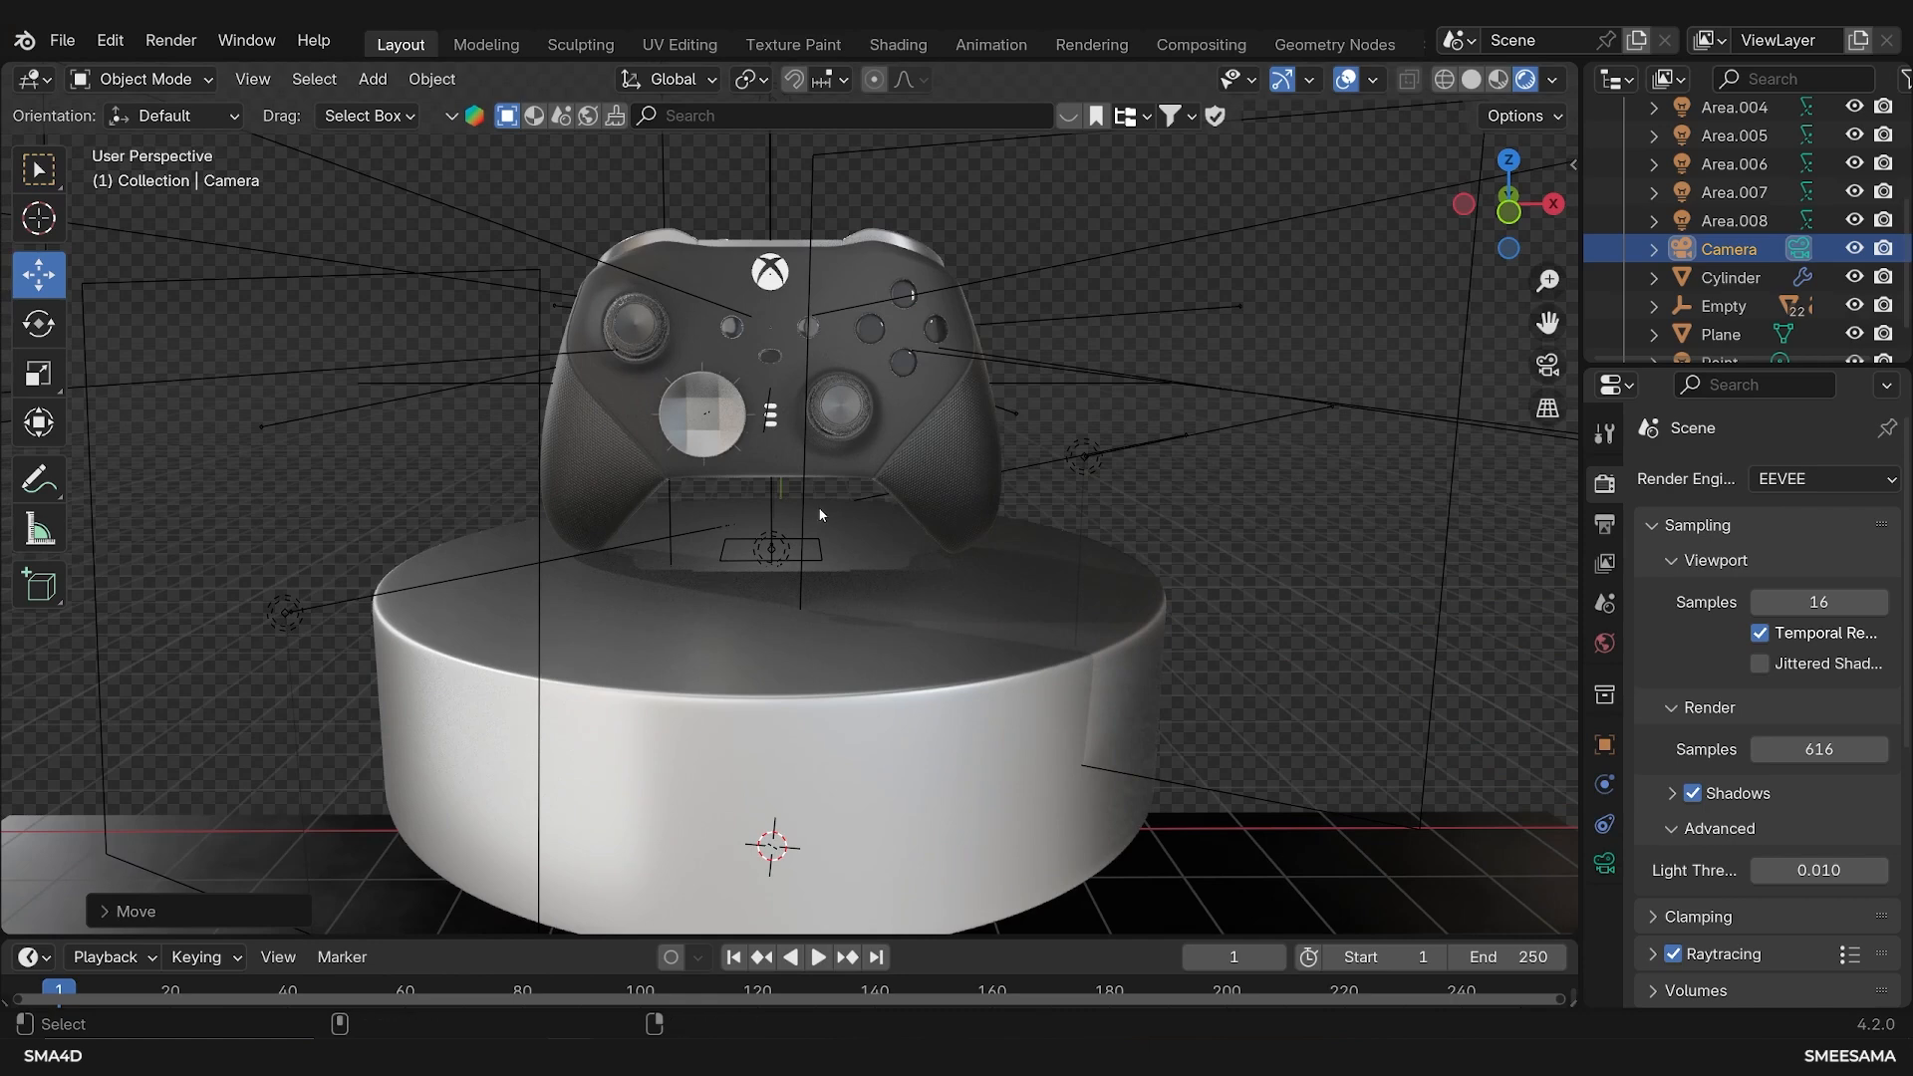
pyautogui.press('ctrl+alt+KP_0')
pyautogui.moveTo(819, 514); pyautogui.dragTo(911, 512, button='middle')
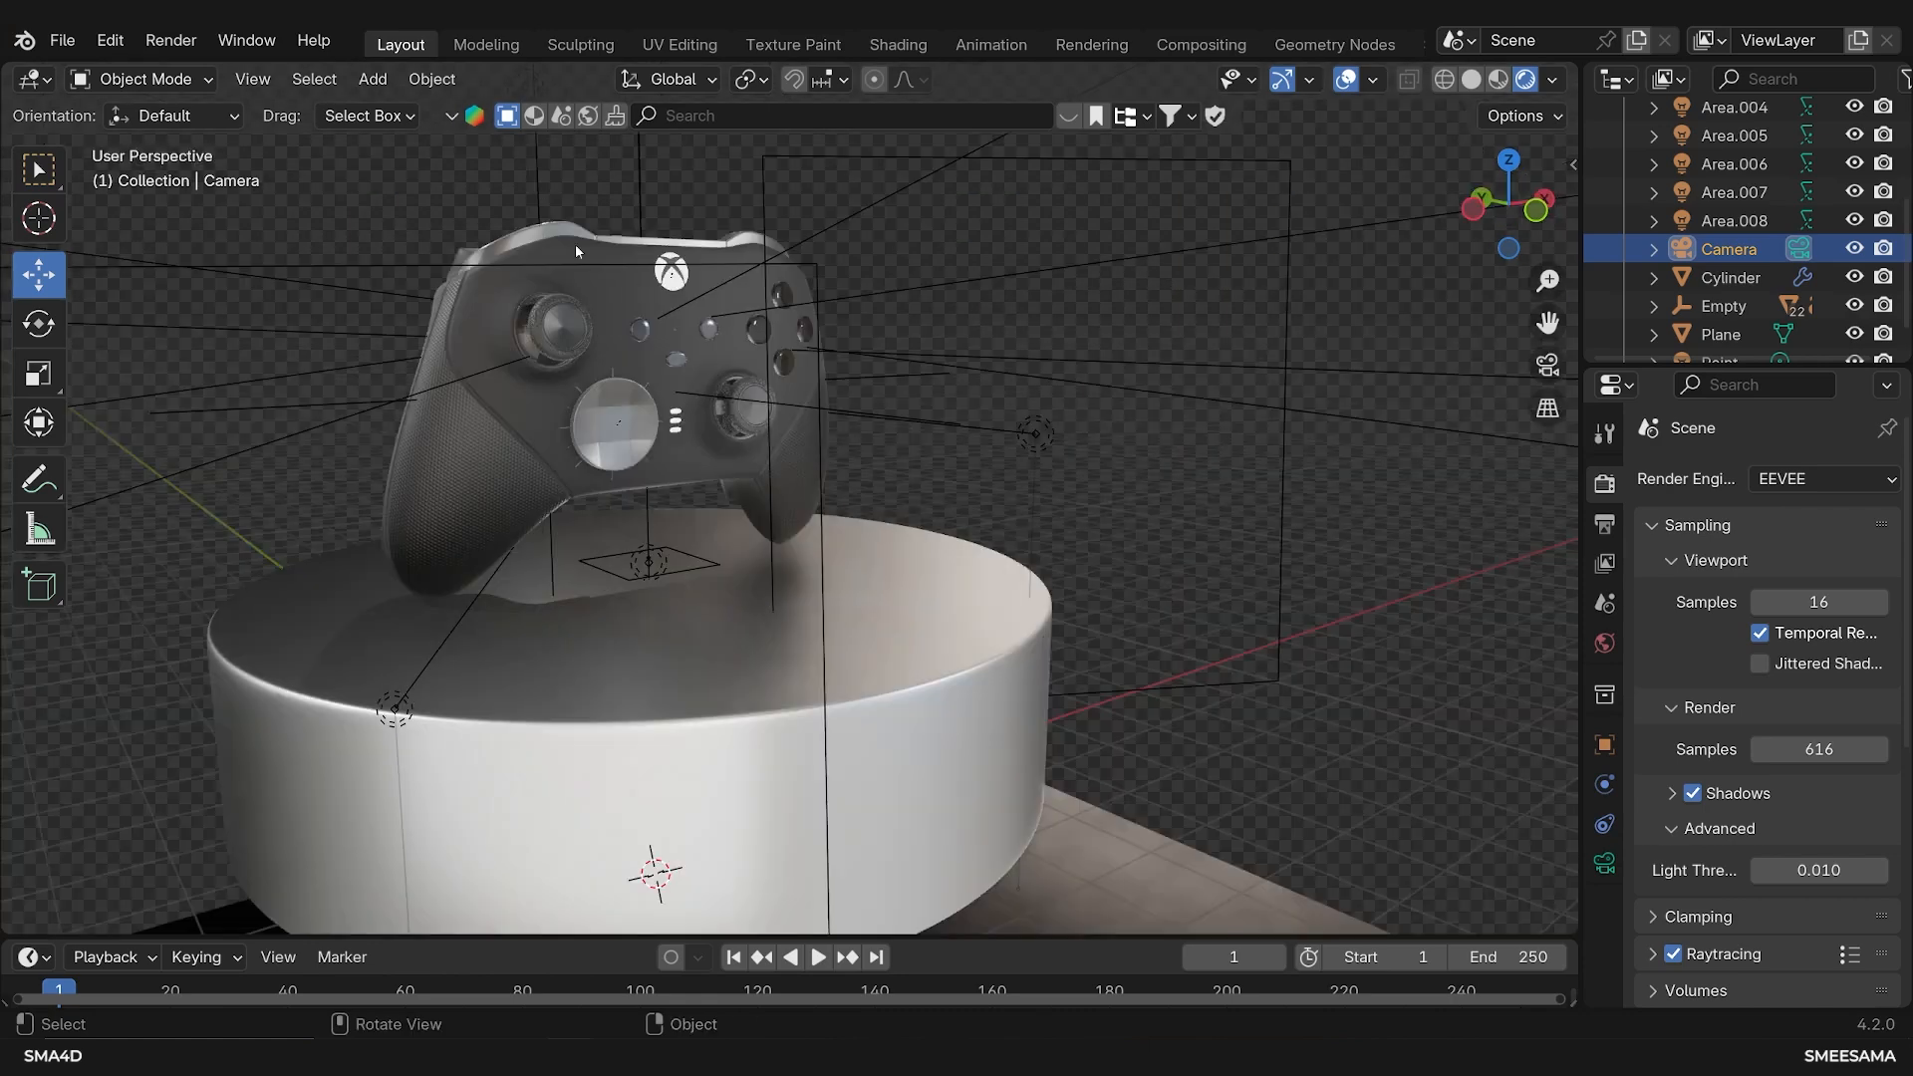
pyautogui.click(252, 79)
pyautogui.moveTo(338, 520)
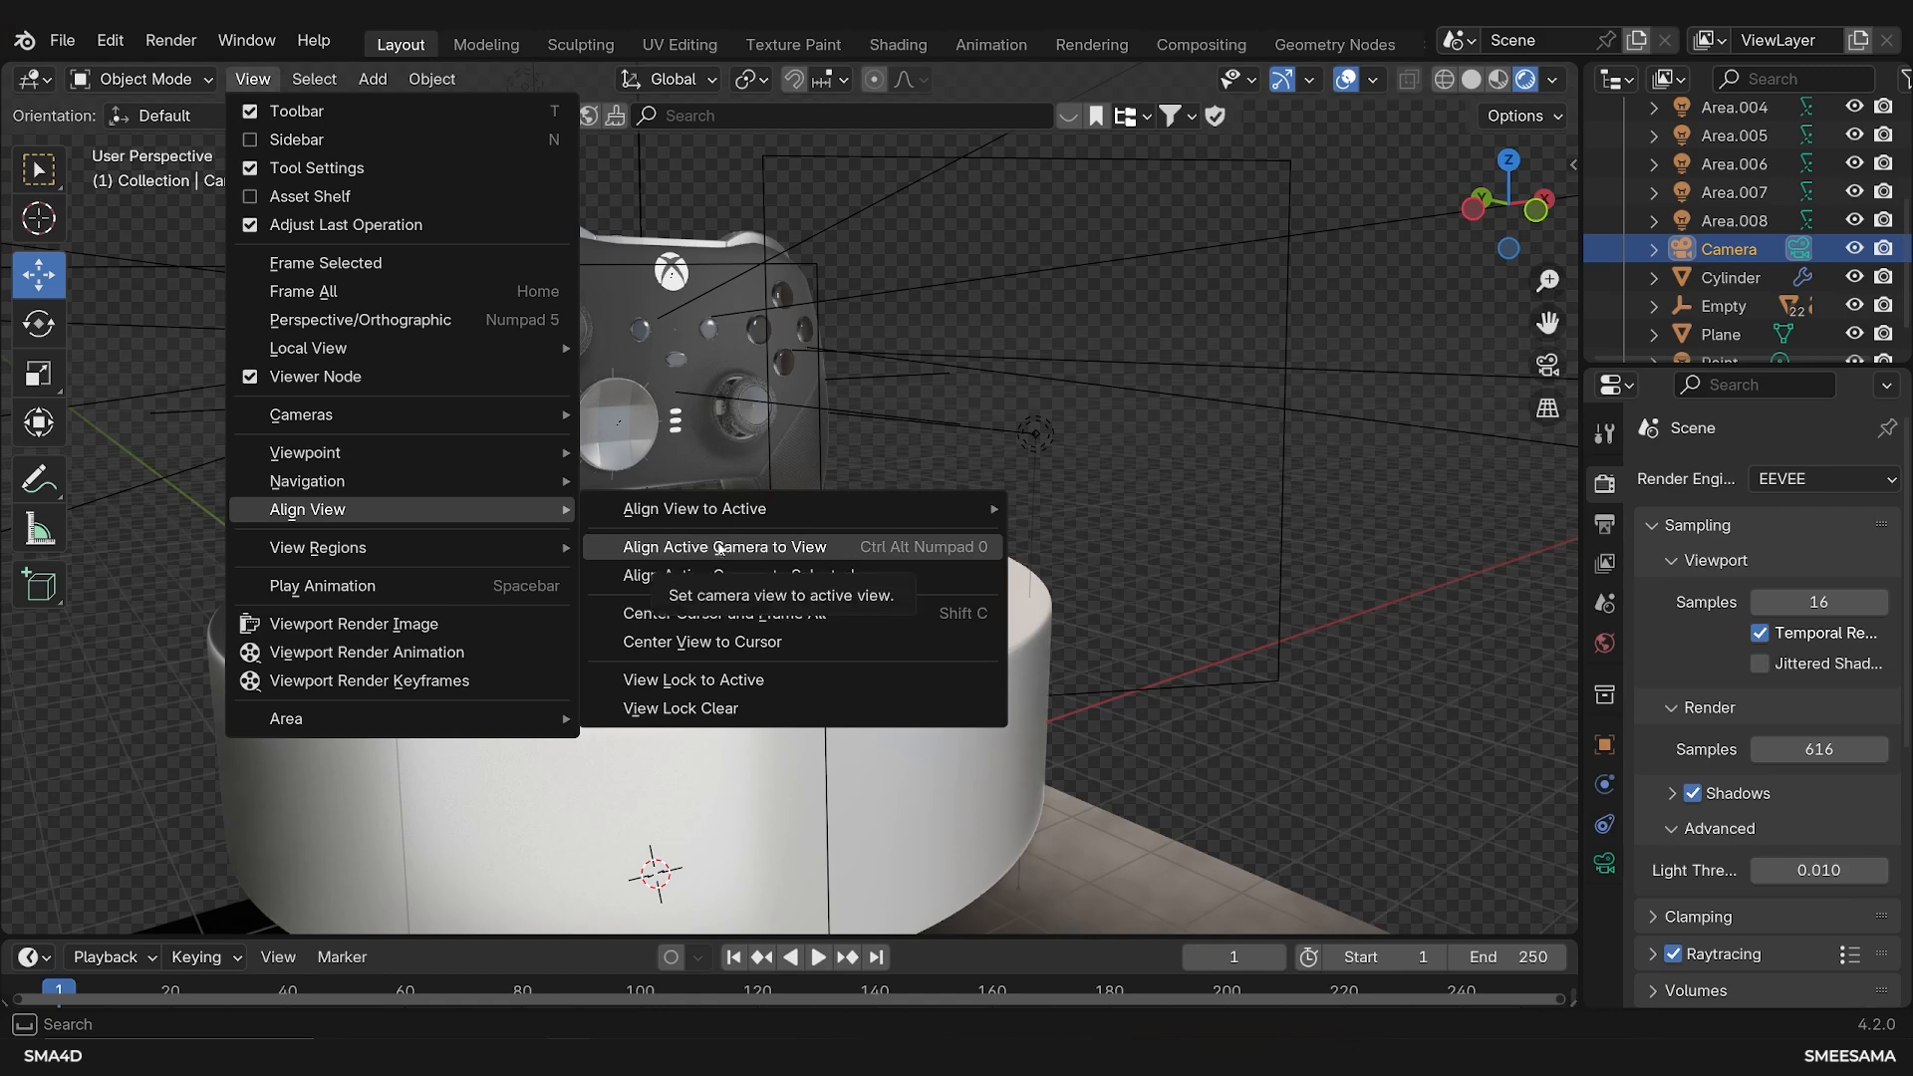
pyautogui.click(778, 549)
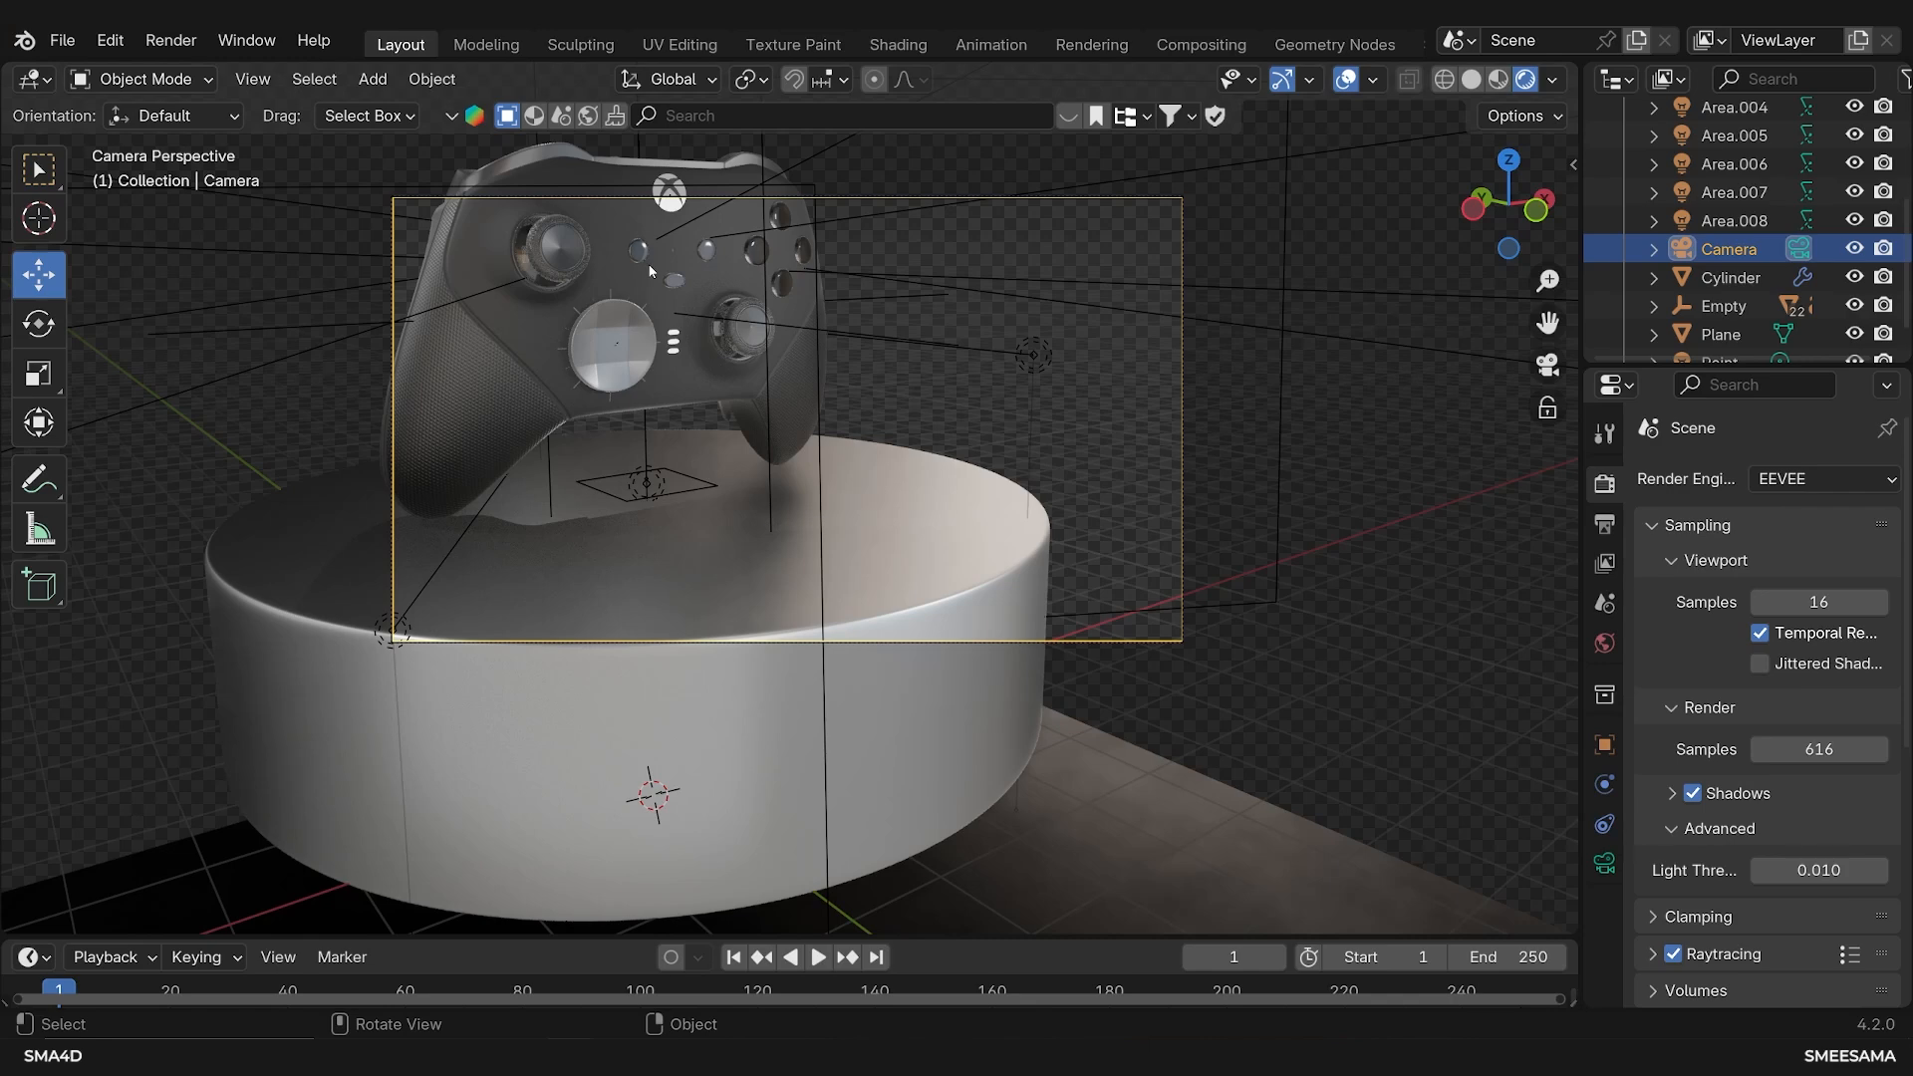
# Try to move and rotate the selected camera while looking through it
pyautogui.click(681, 185)
pyautogui.click(1180, 196)
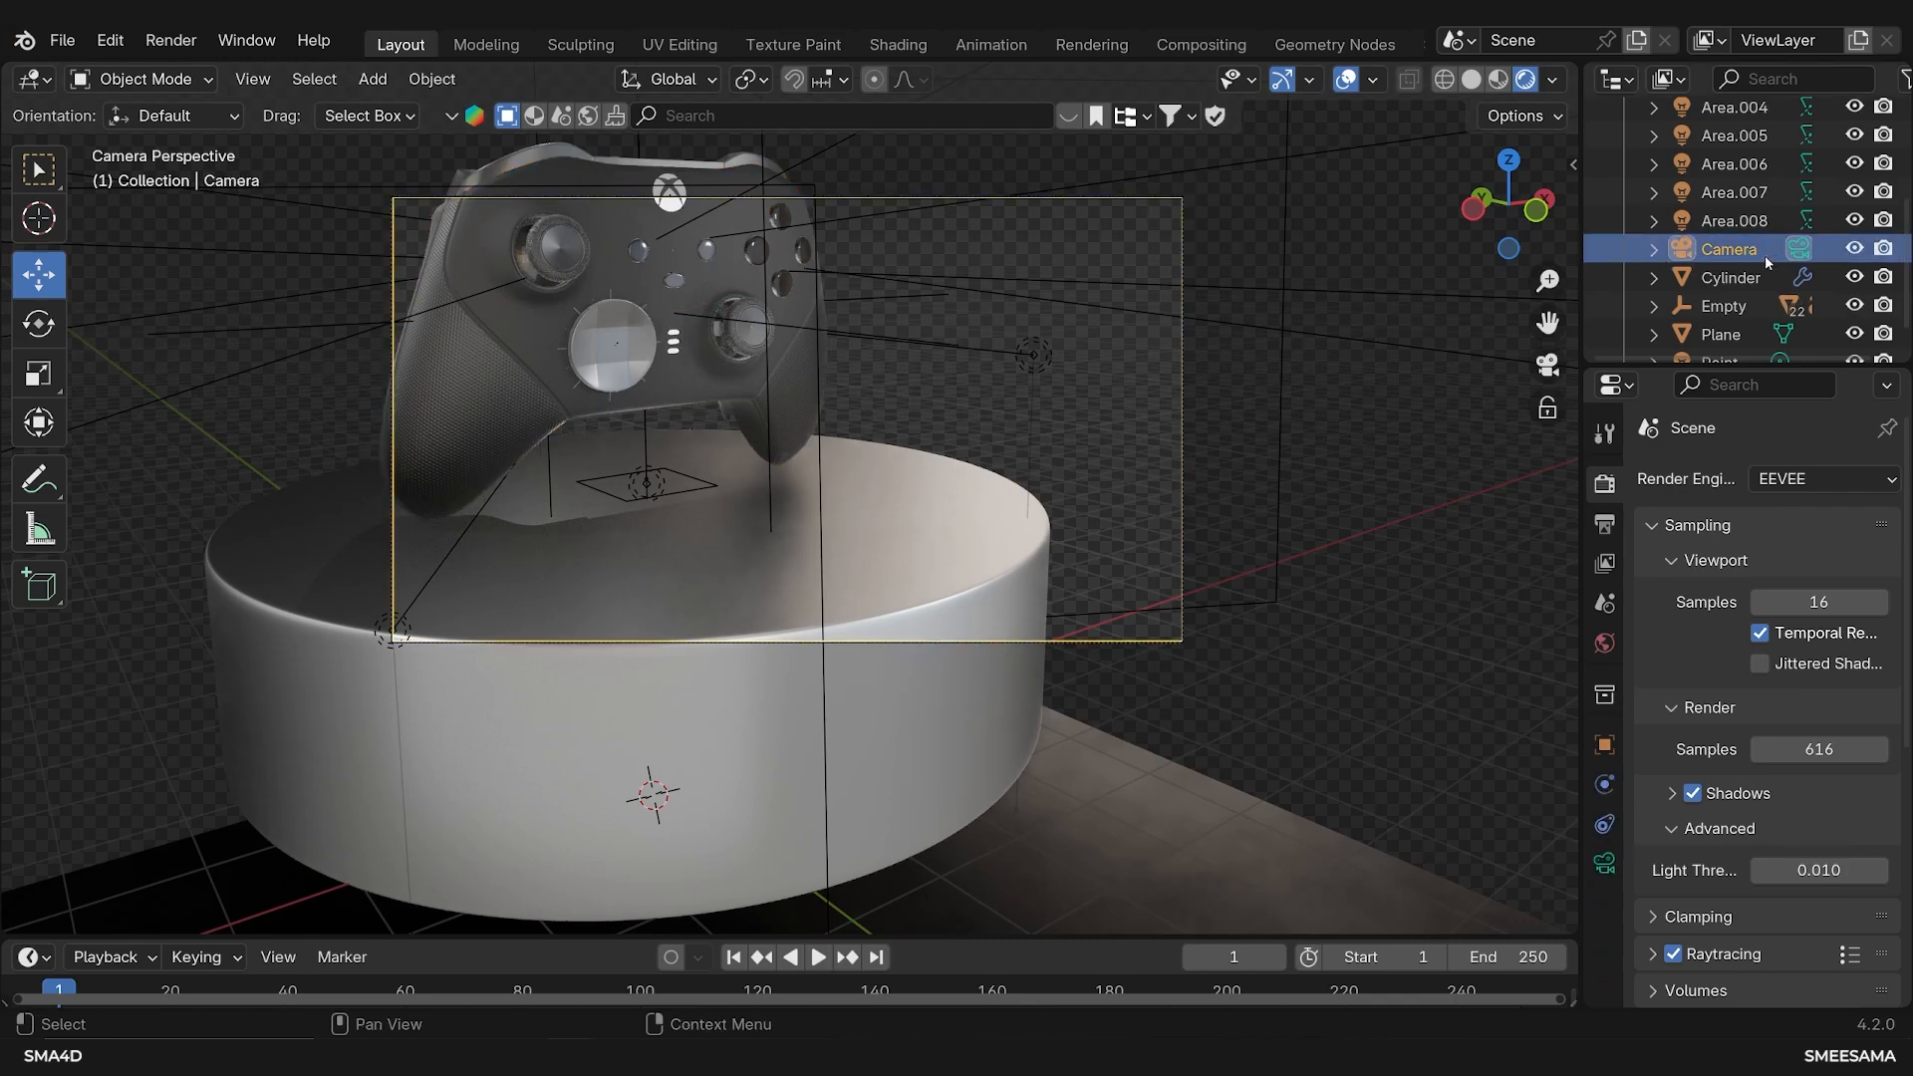
pyautogui.press('g')
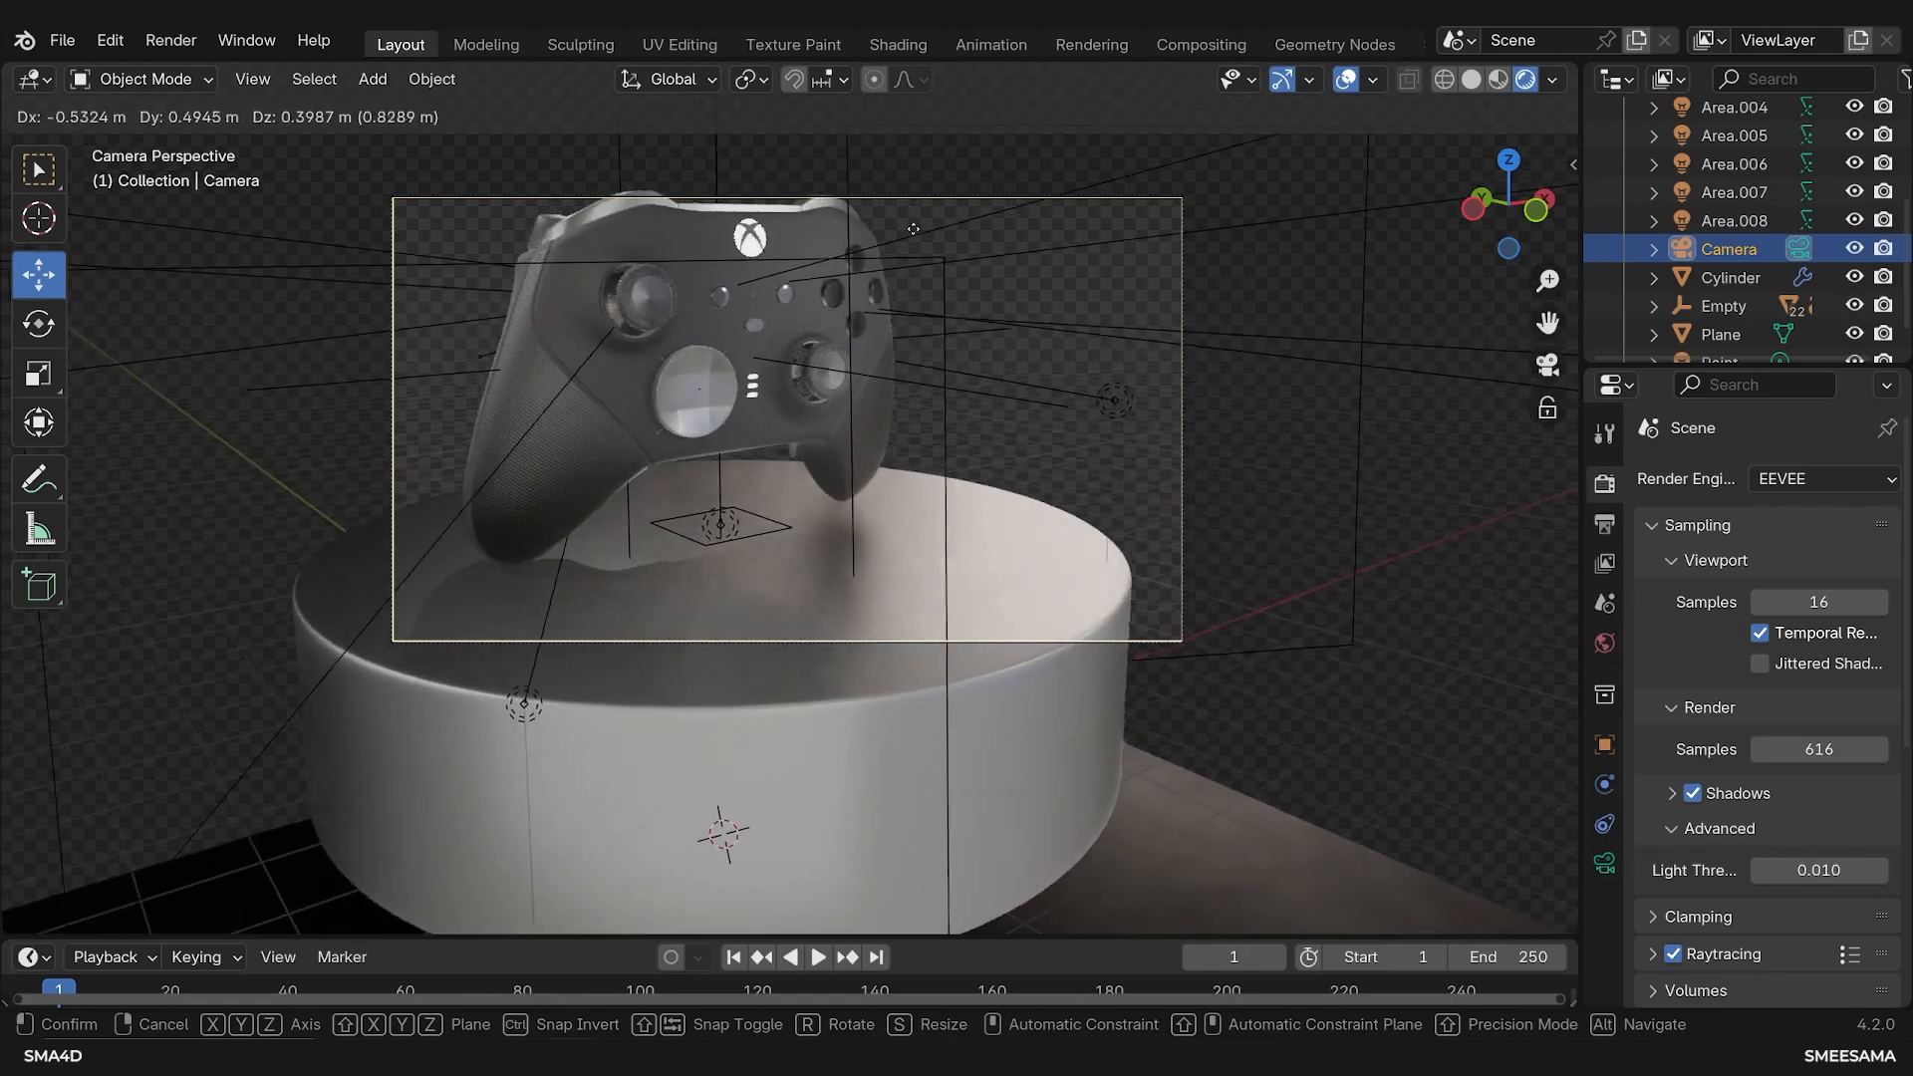
pyautogui.click(905, 231)
pyautogui.press('r')
pyautogui.rightClick(1055, 607)
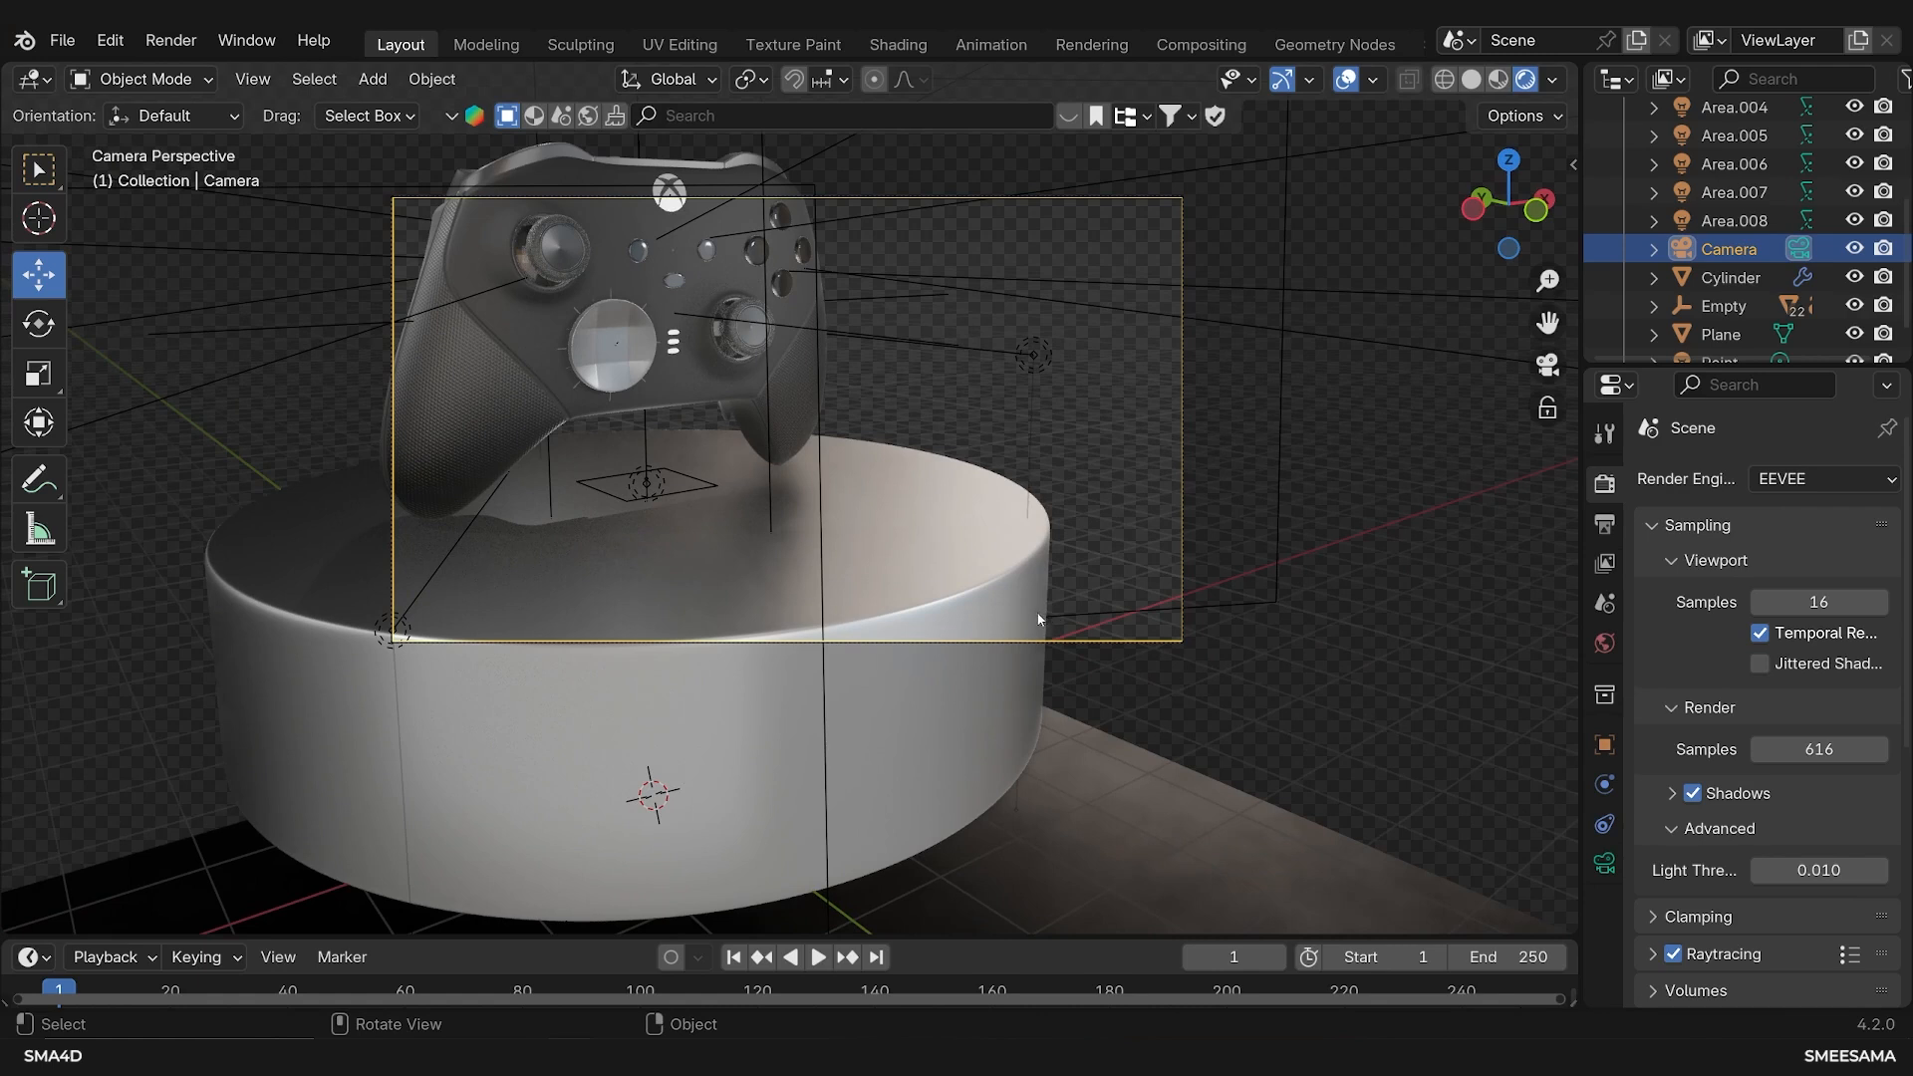
# Try to move the camera back from the controller by about 7 m along its local Z axis
pyautogui.press('g')
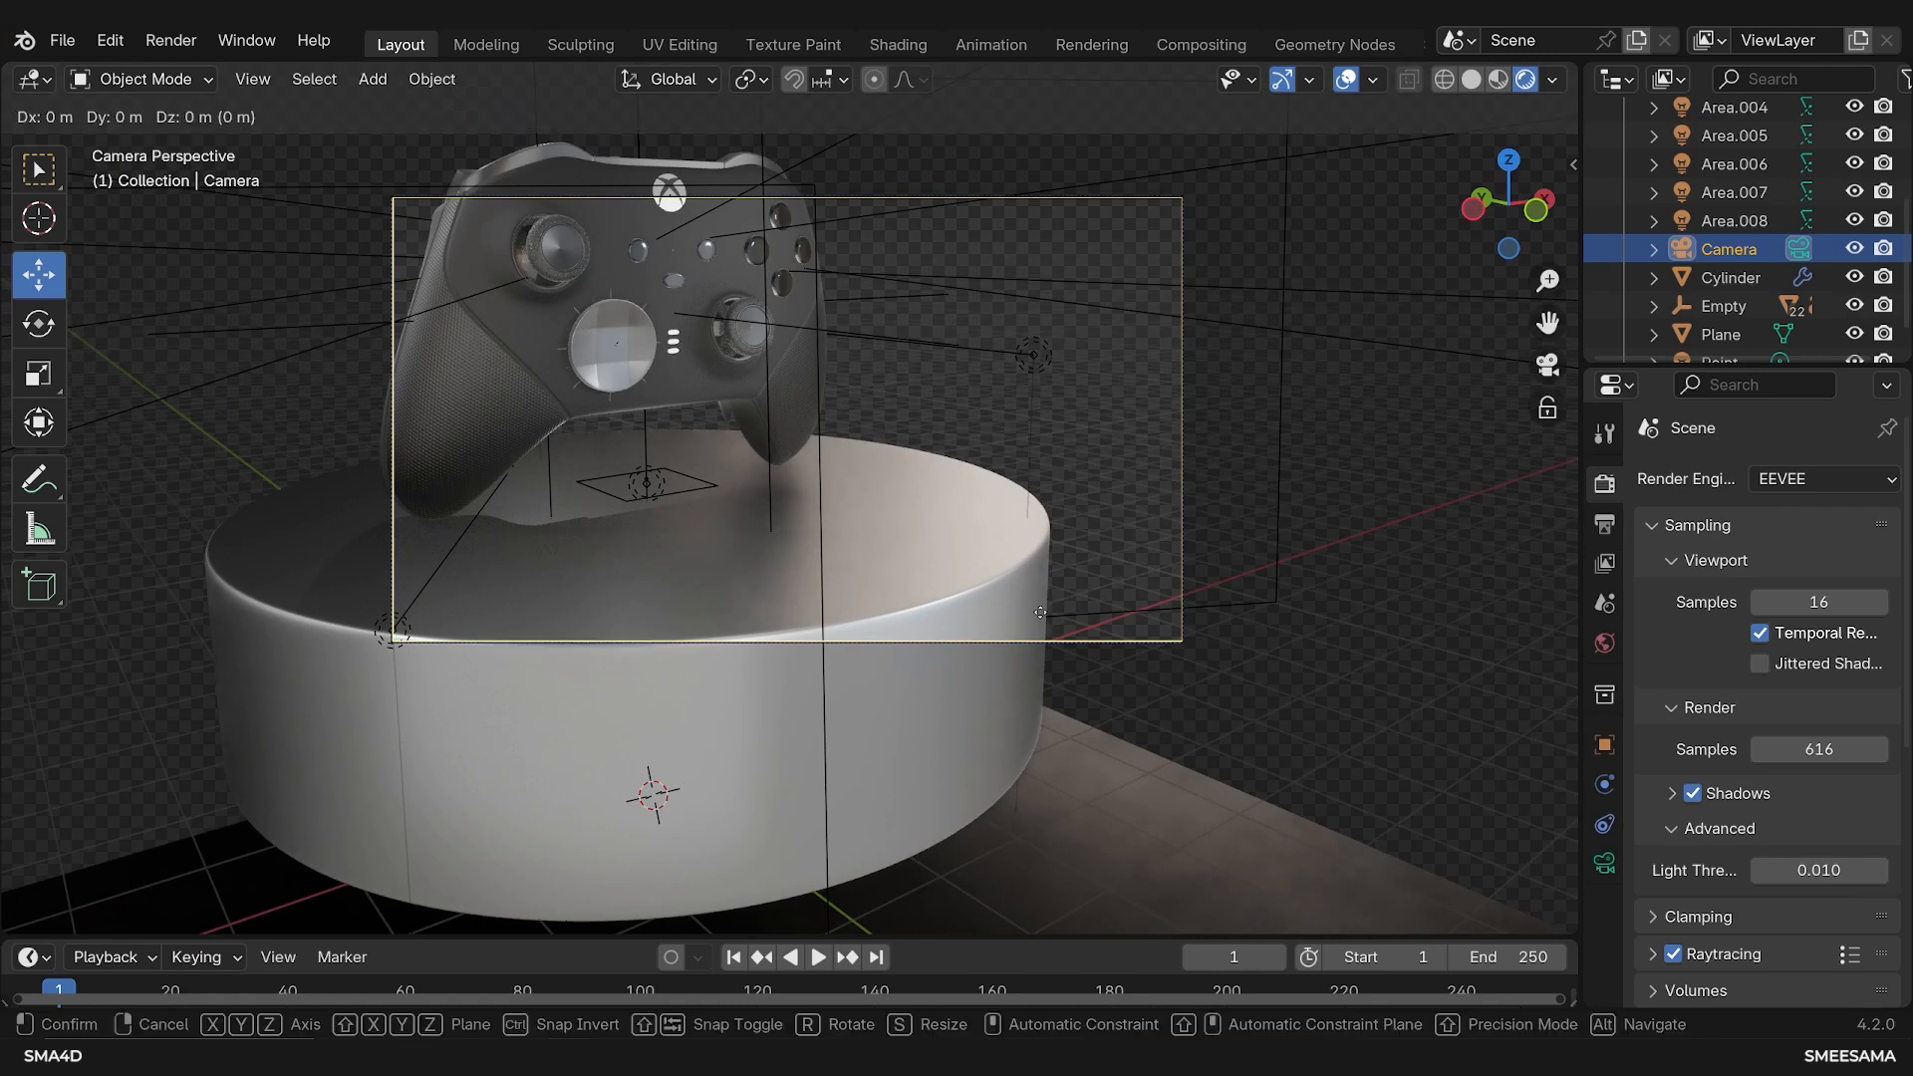
pyautogui.press('z')
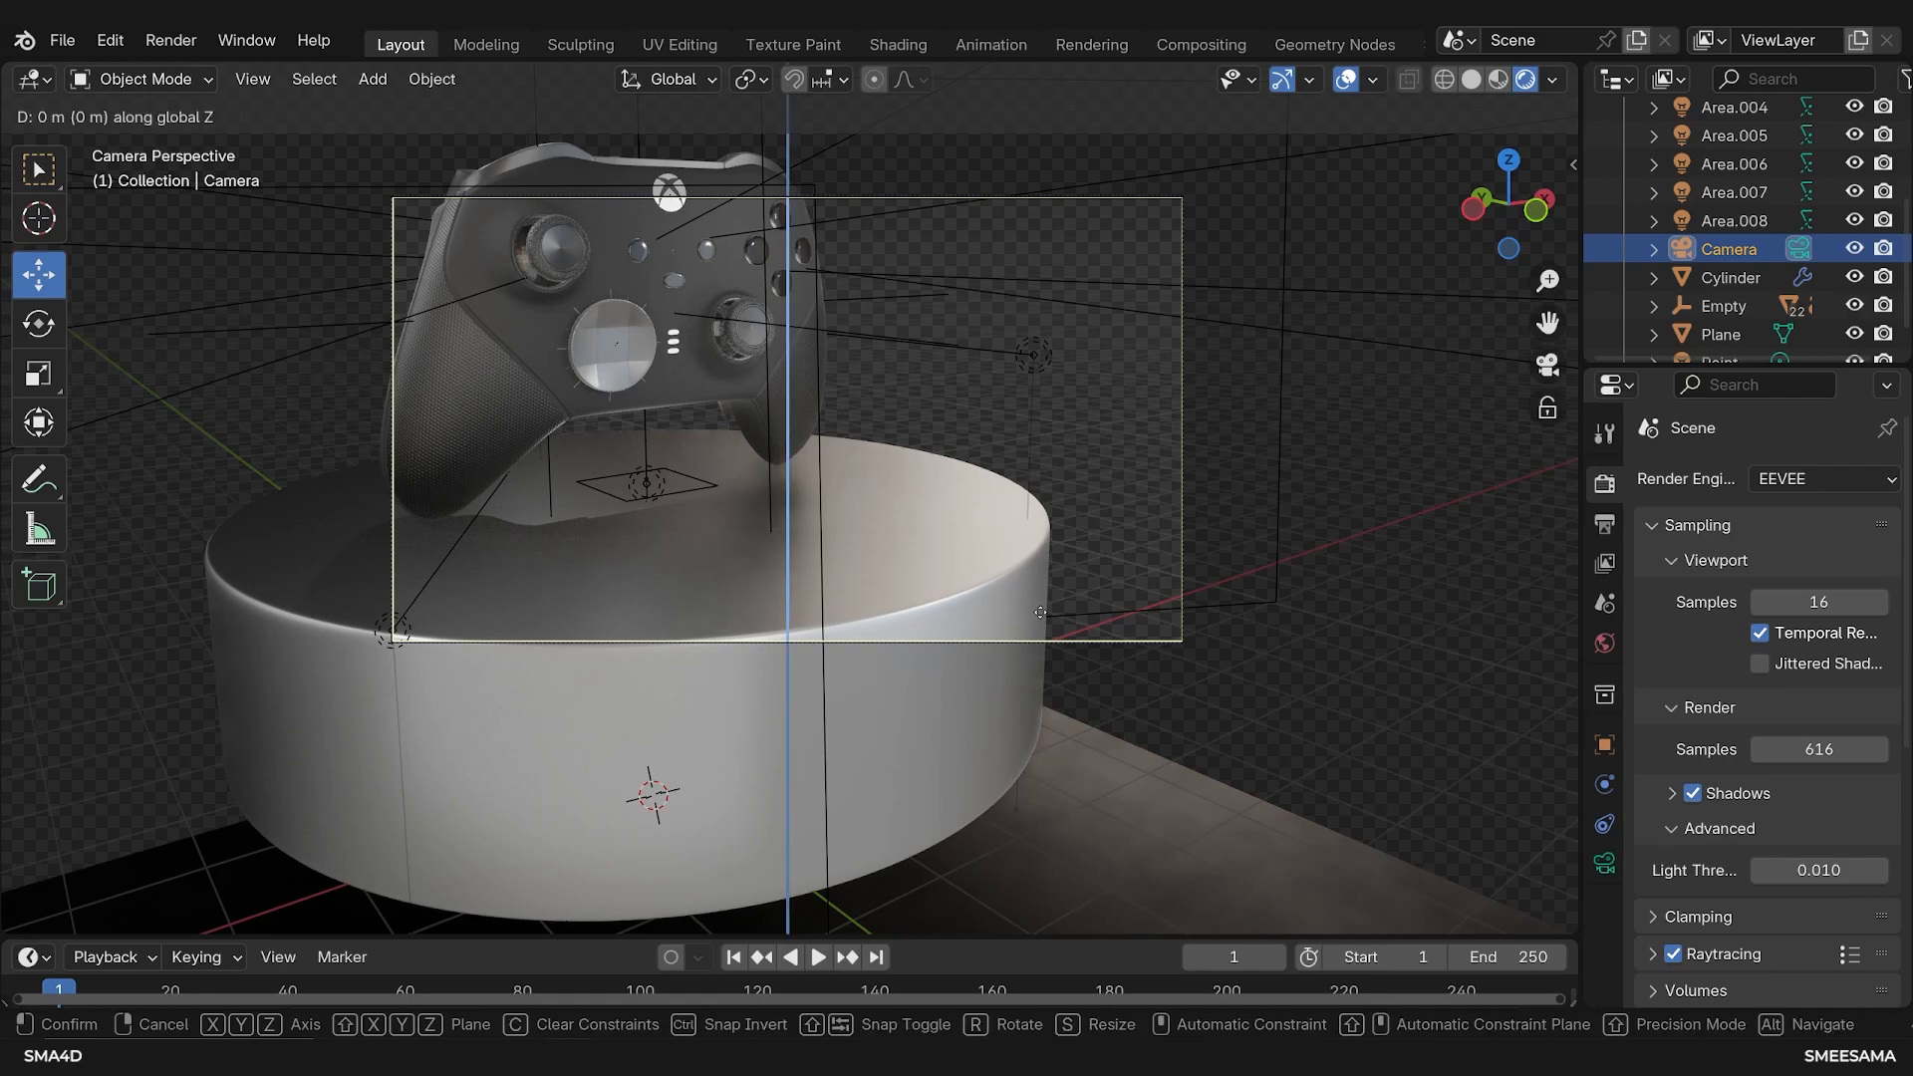
pyautogui.press('z')
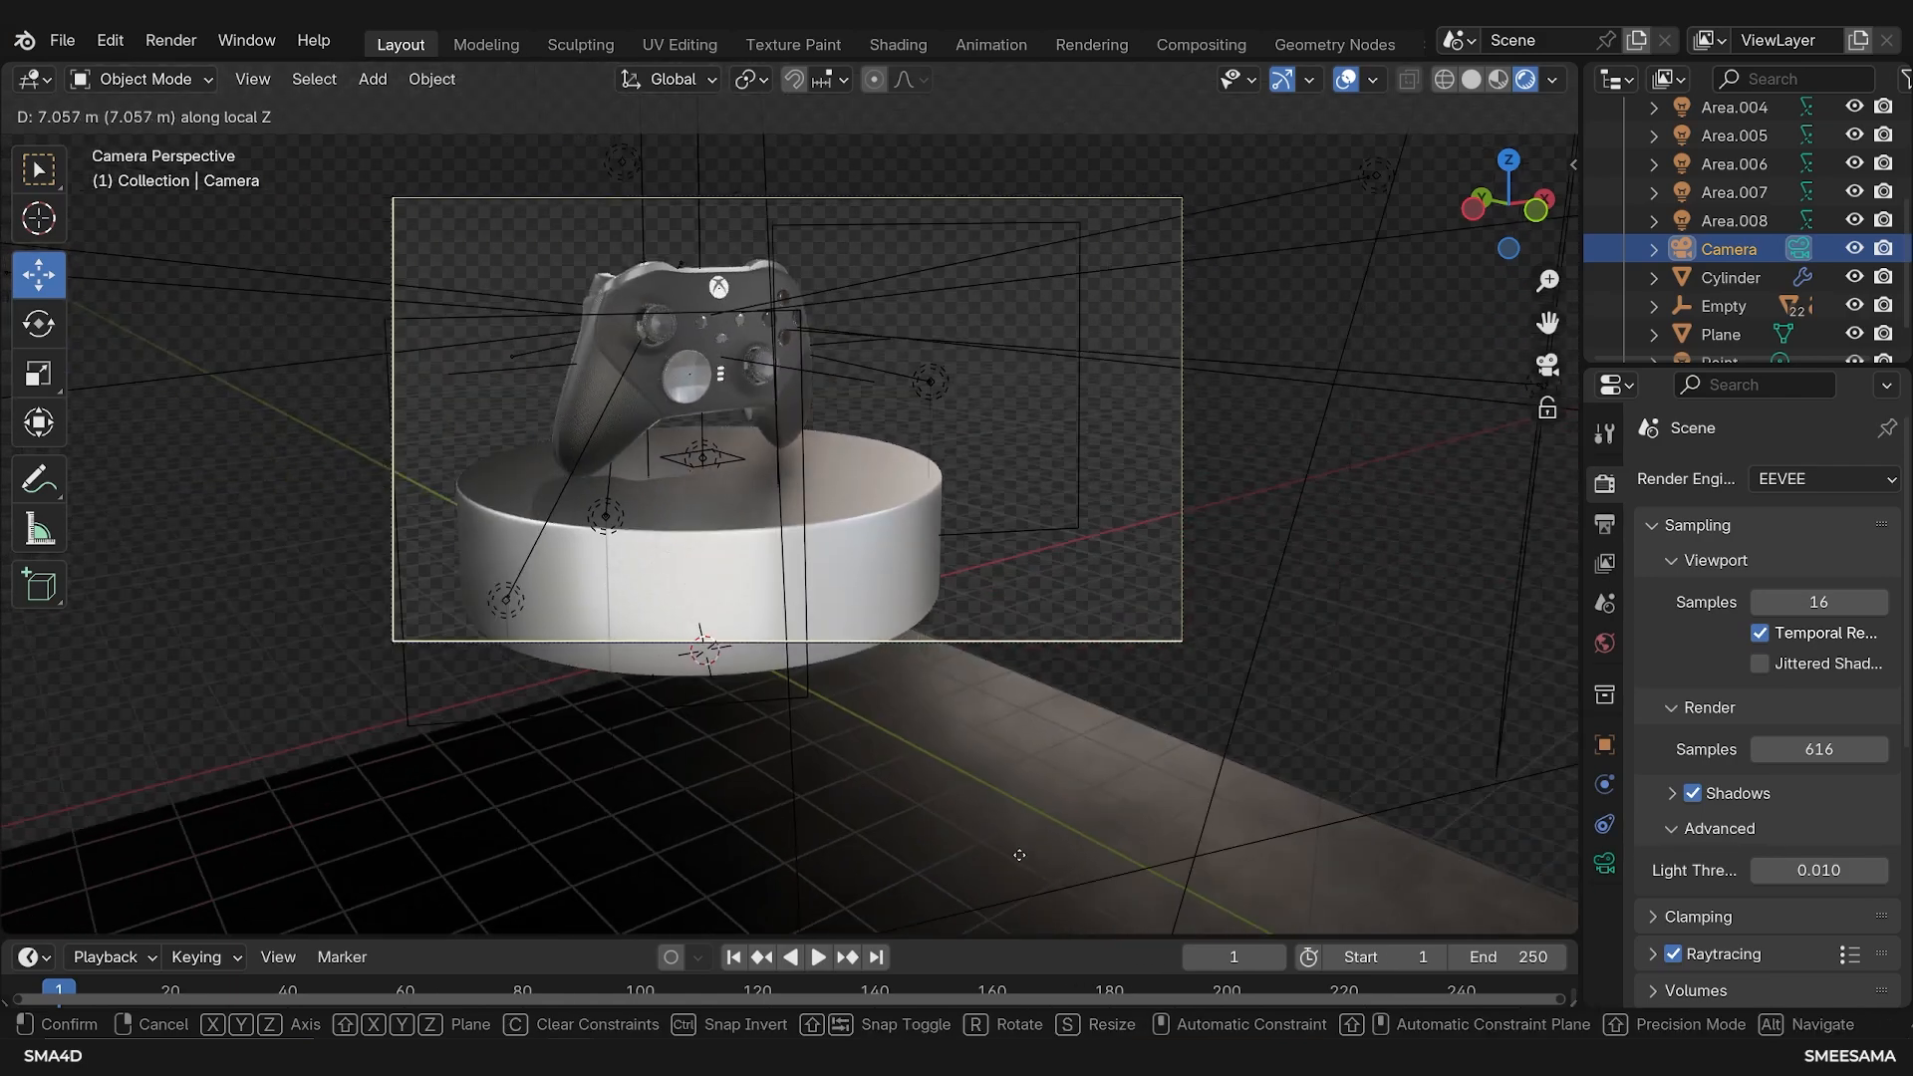
pyautogui.click(957, 708)
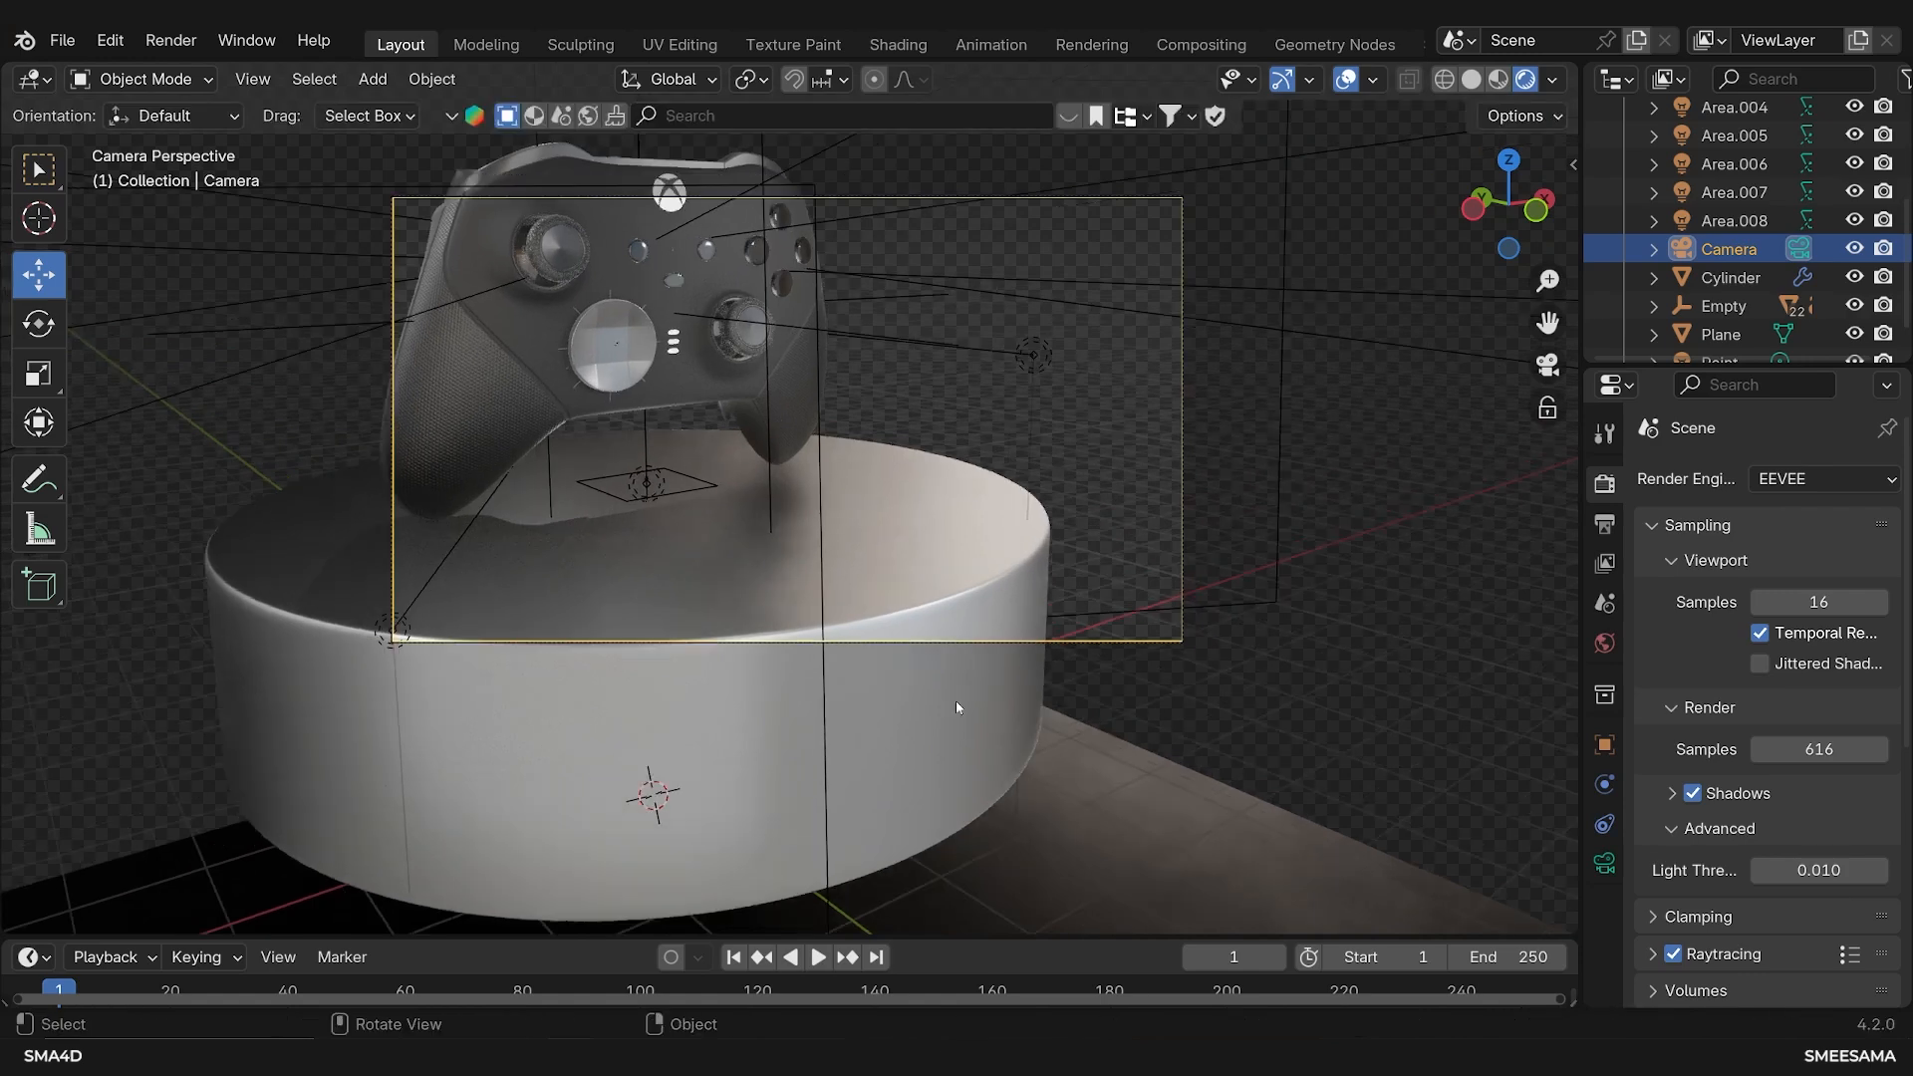
# Split the 3D viewport in two and show the camera and controller from the side in the second view
pyautogui.moveTo(1574, 72); pyautogui.dragTo(658, 169)
pyautogui.scroll(-2, 1030, 554)
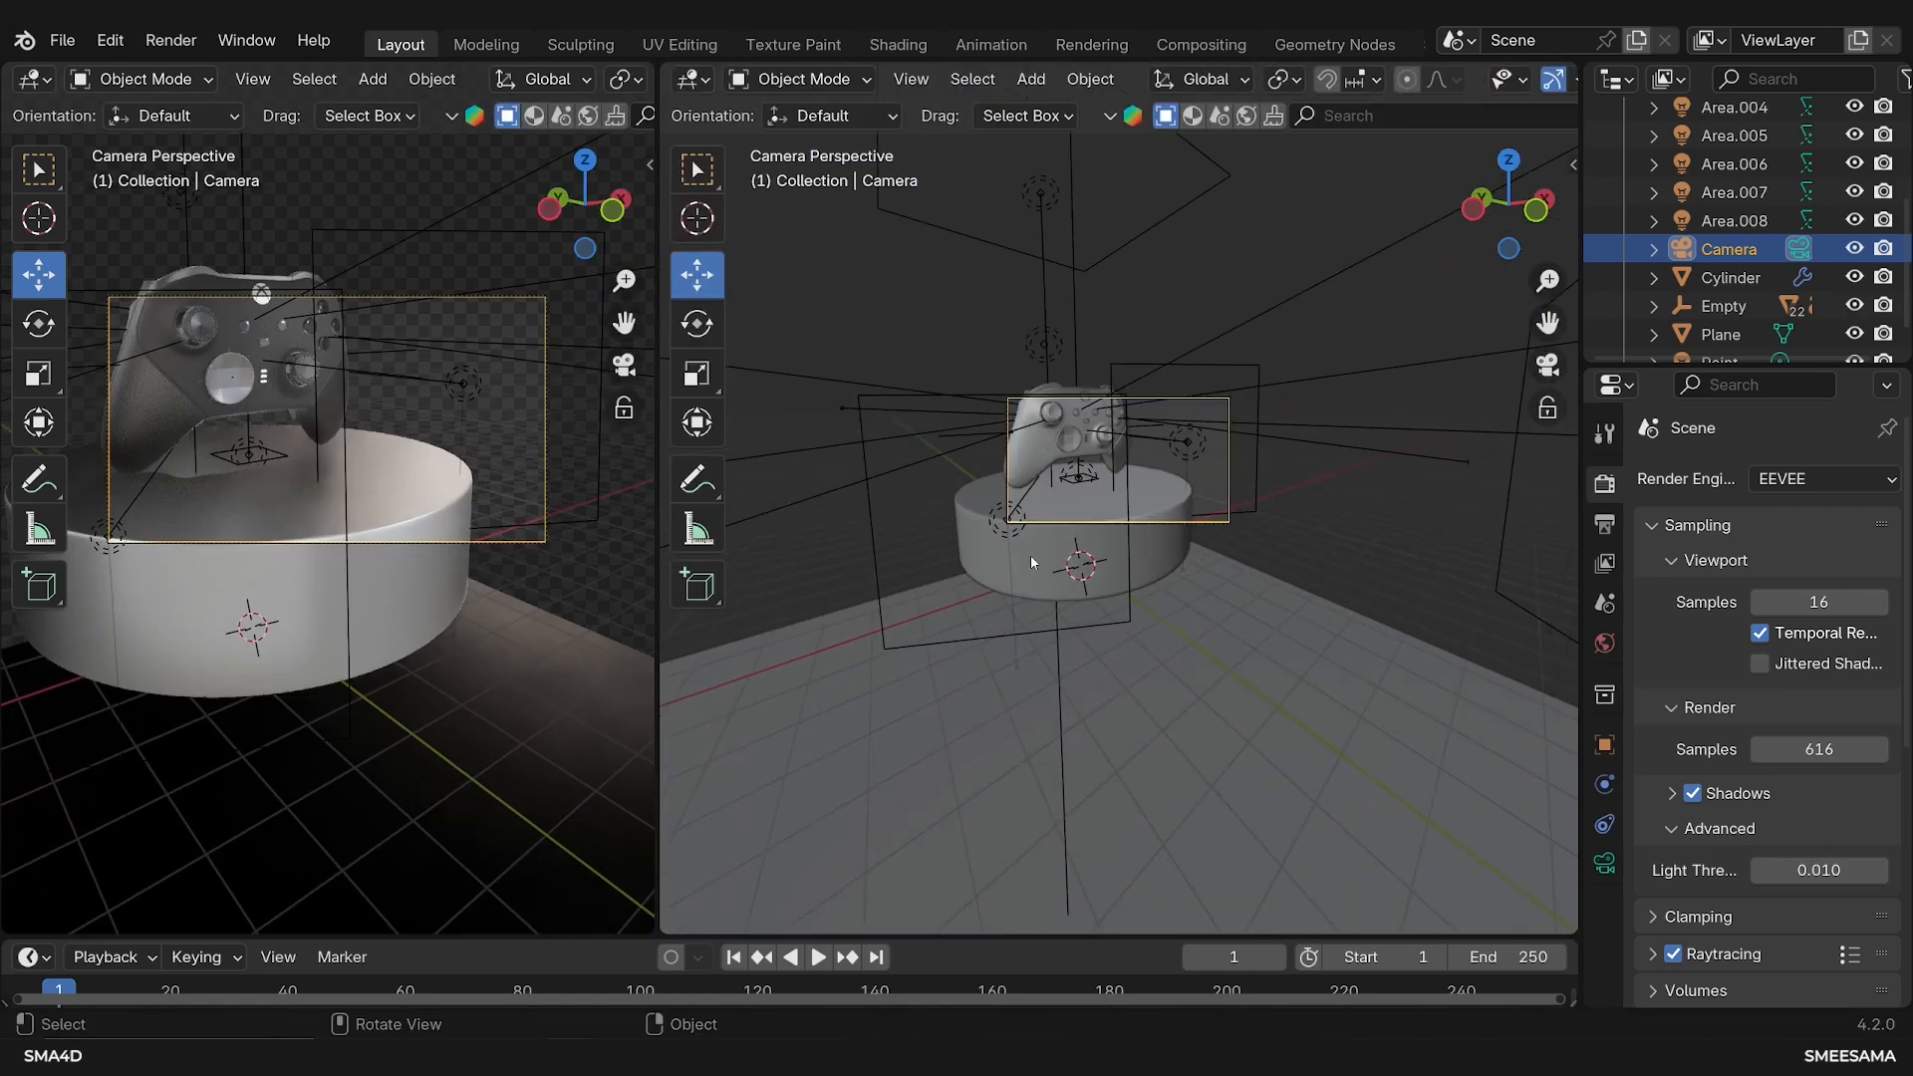
pyautogui.moveTo(1031, 554); pyautogui.dragTo(1286, 618, button='middle')
pyautogui.scroll(-5, 1286, 618)
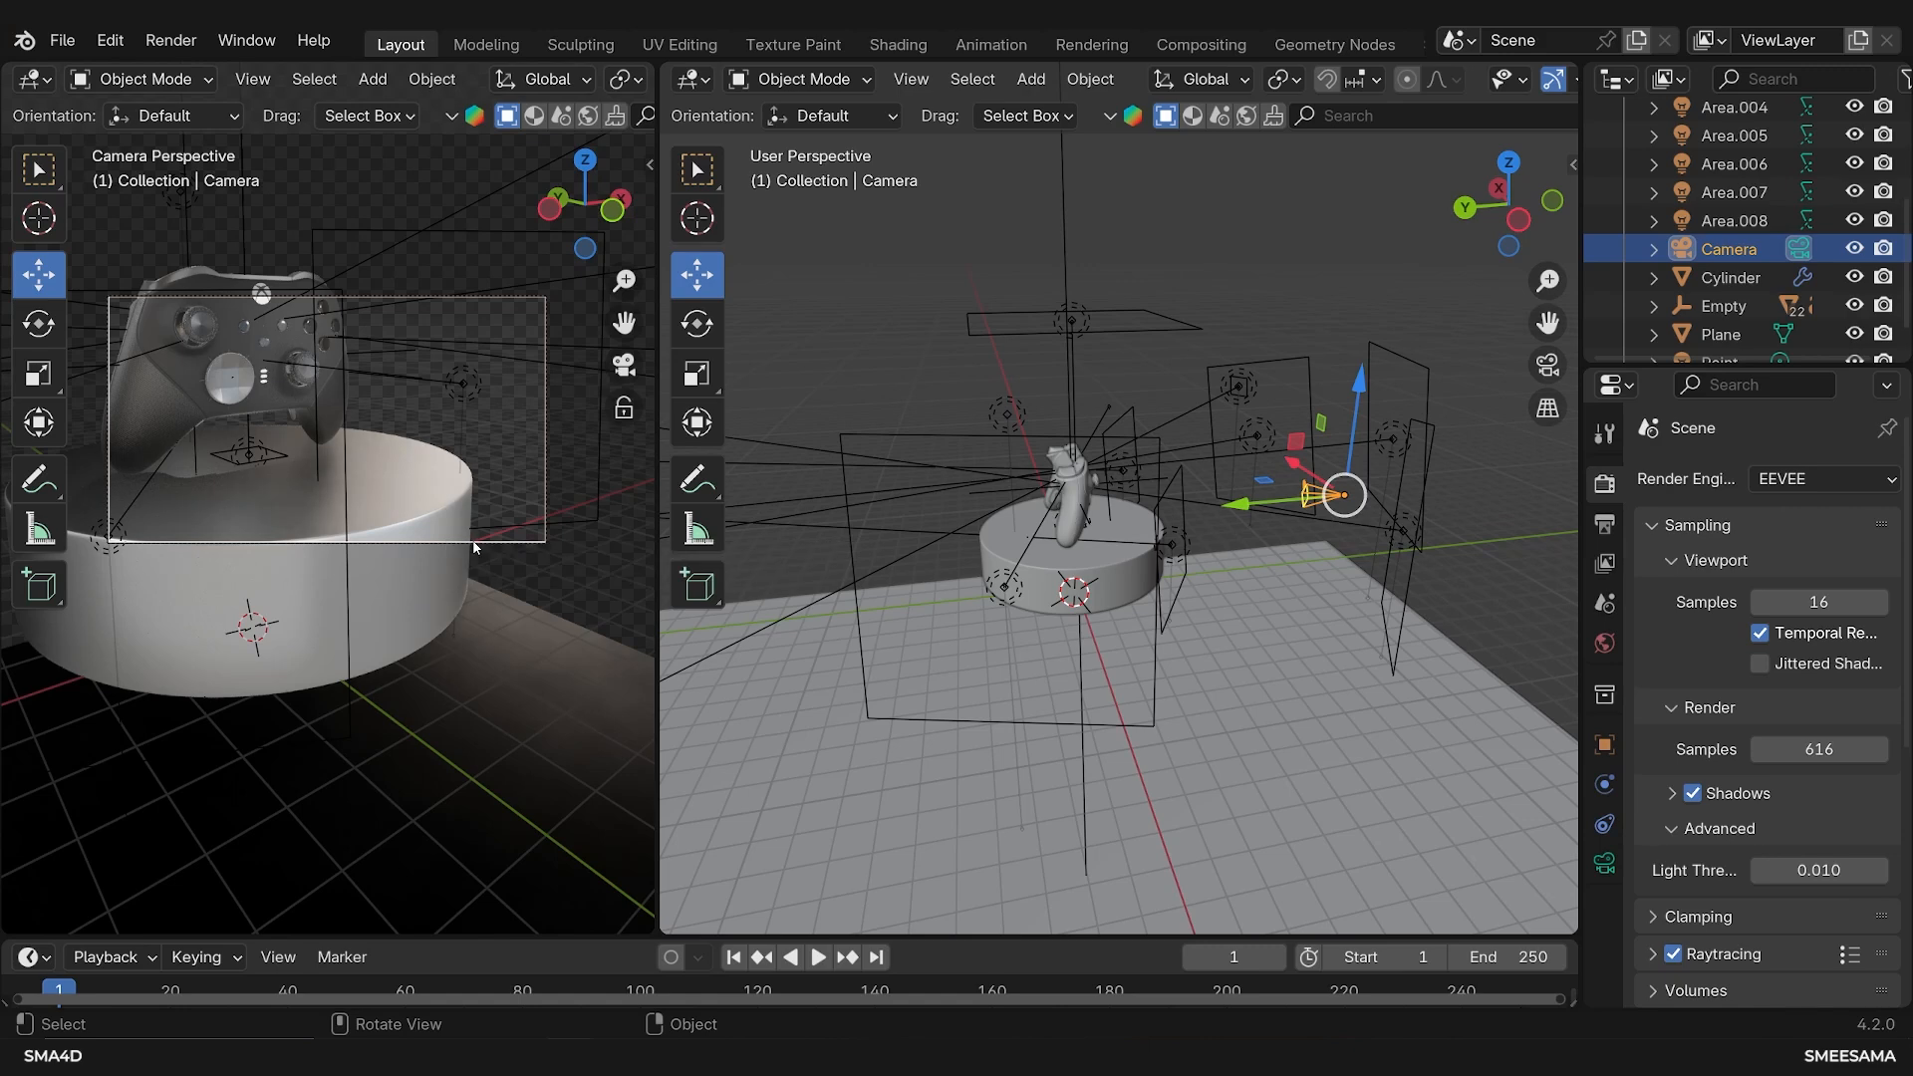
# Move the camera closer to the controller along its local Z axis
pyautogui.press('g')
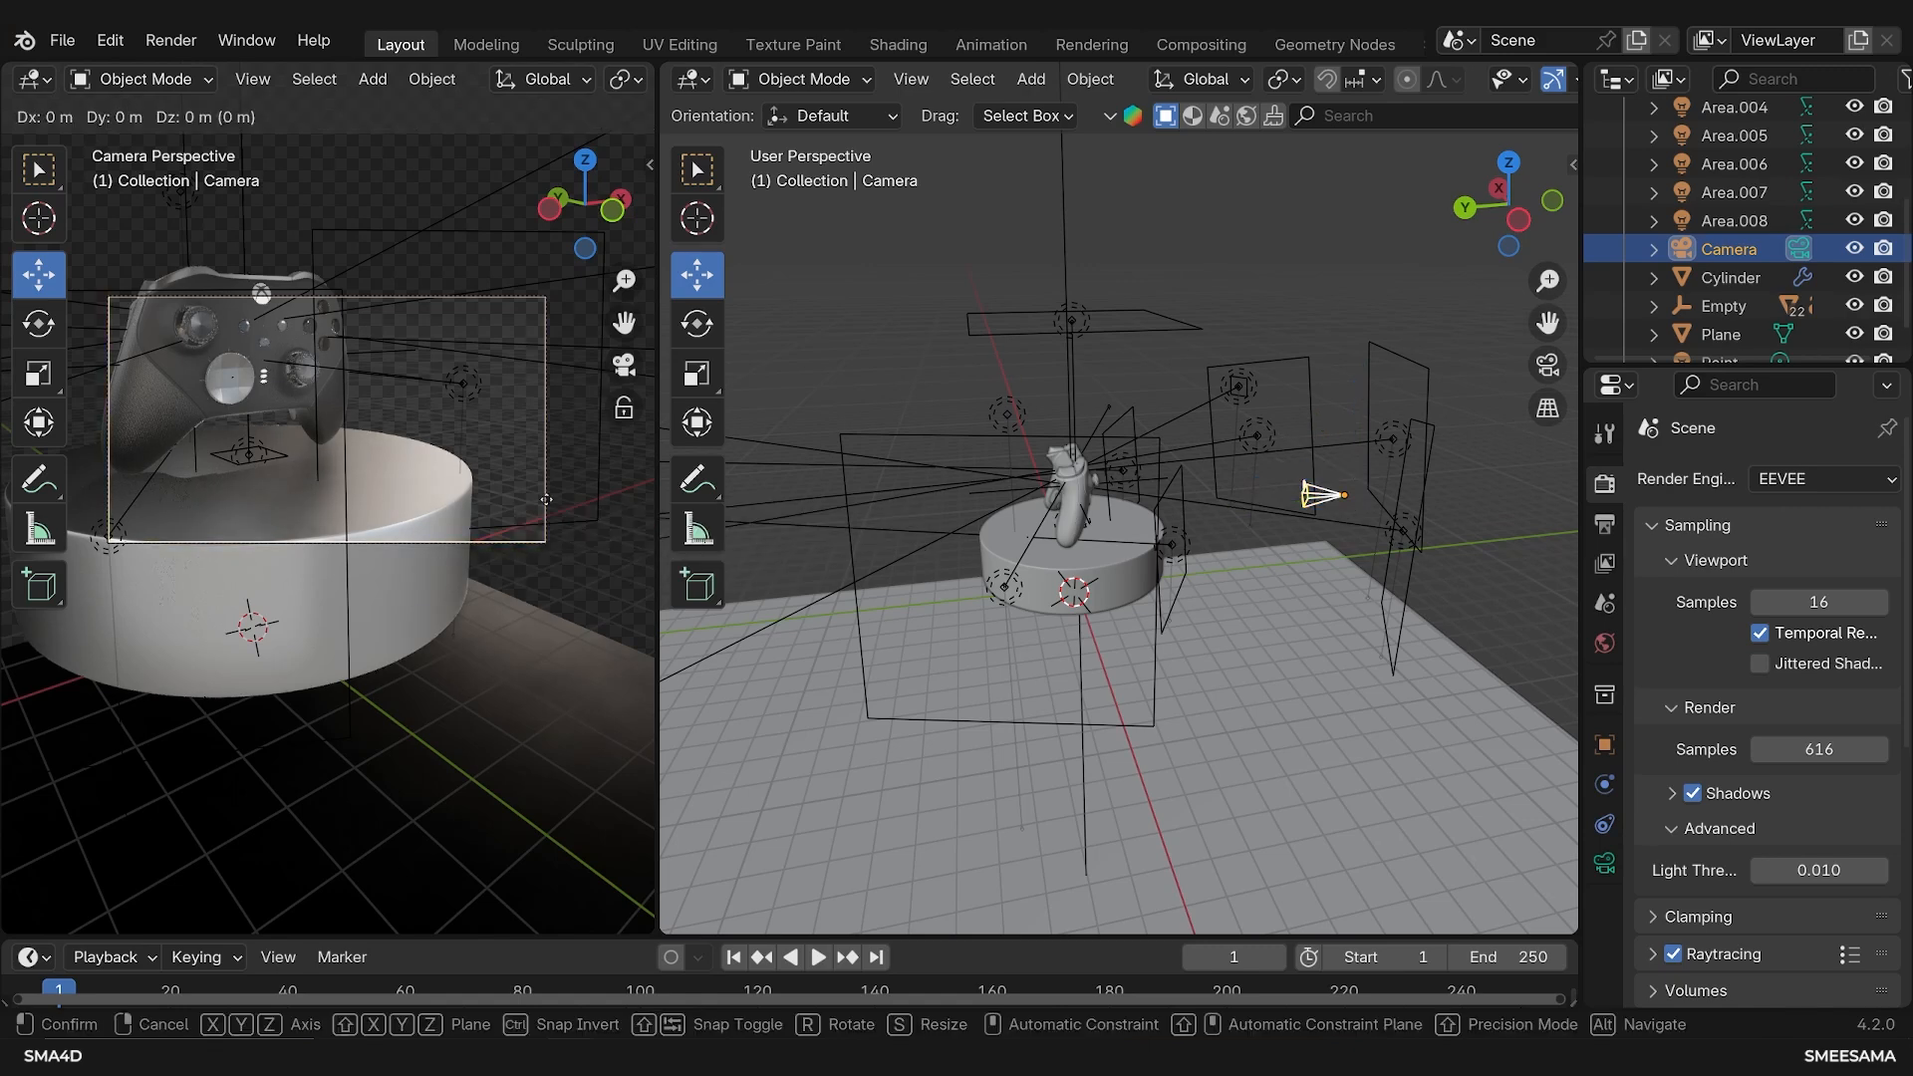
pyautogui.press('z')
pyautogui.press('z')
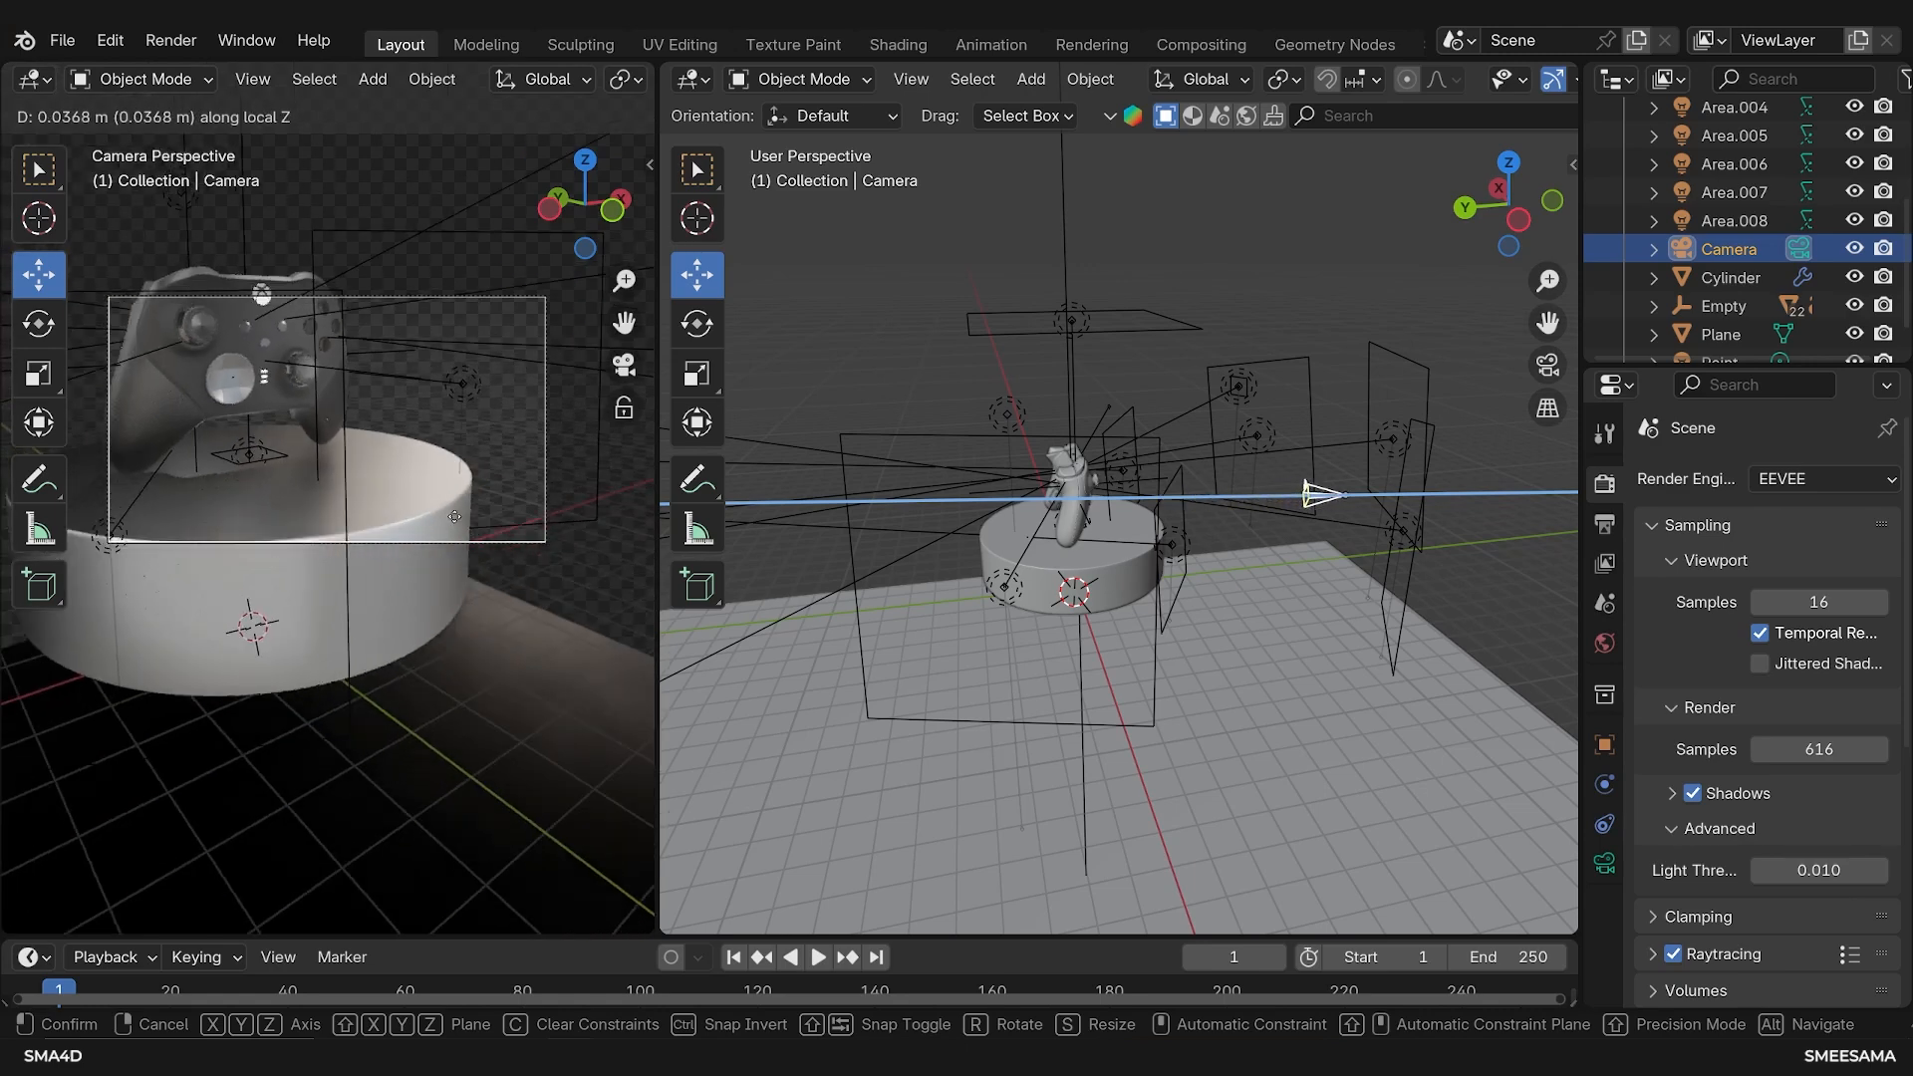
pyautogui.click(439, 462)
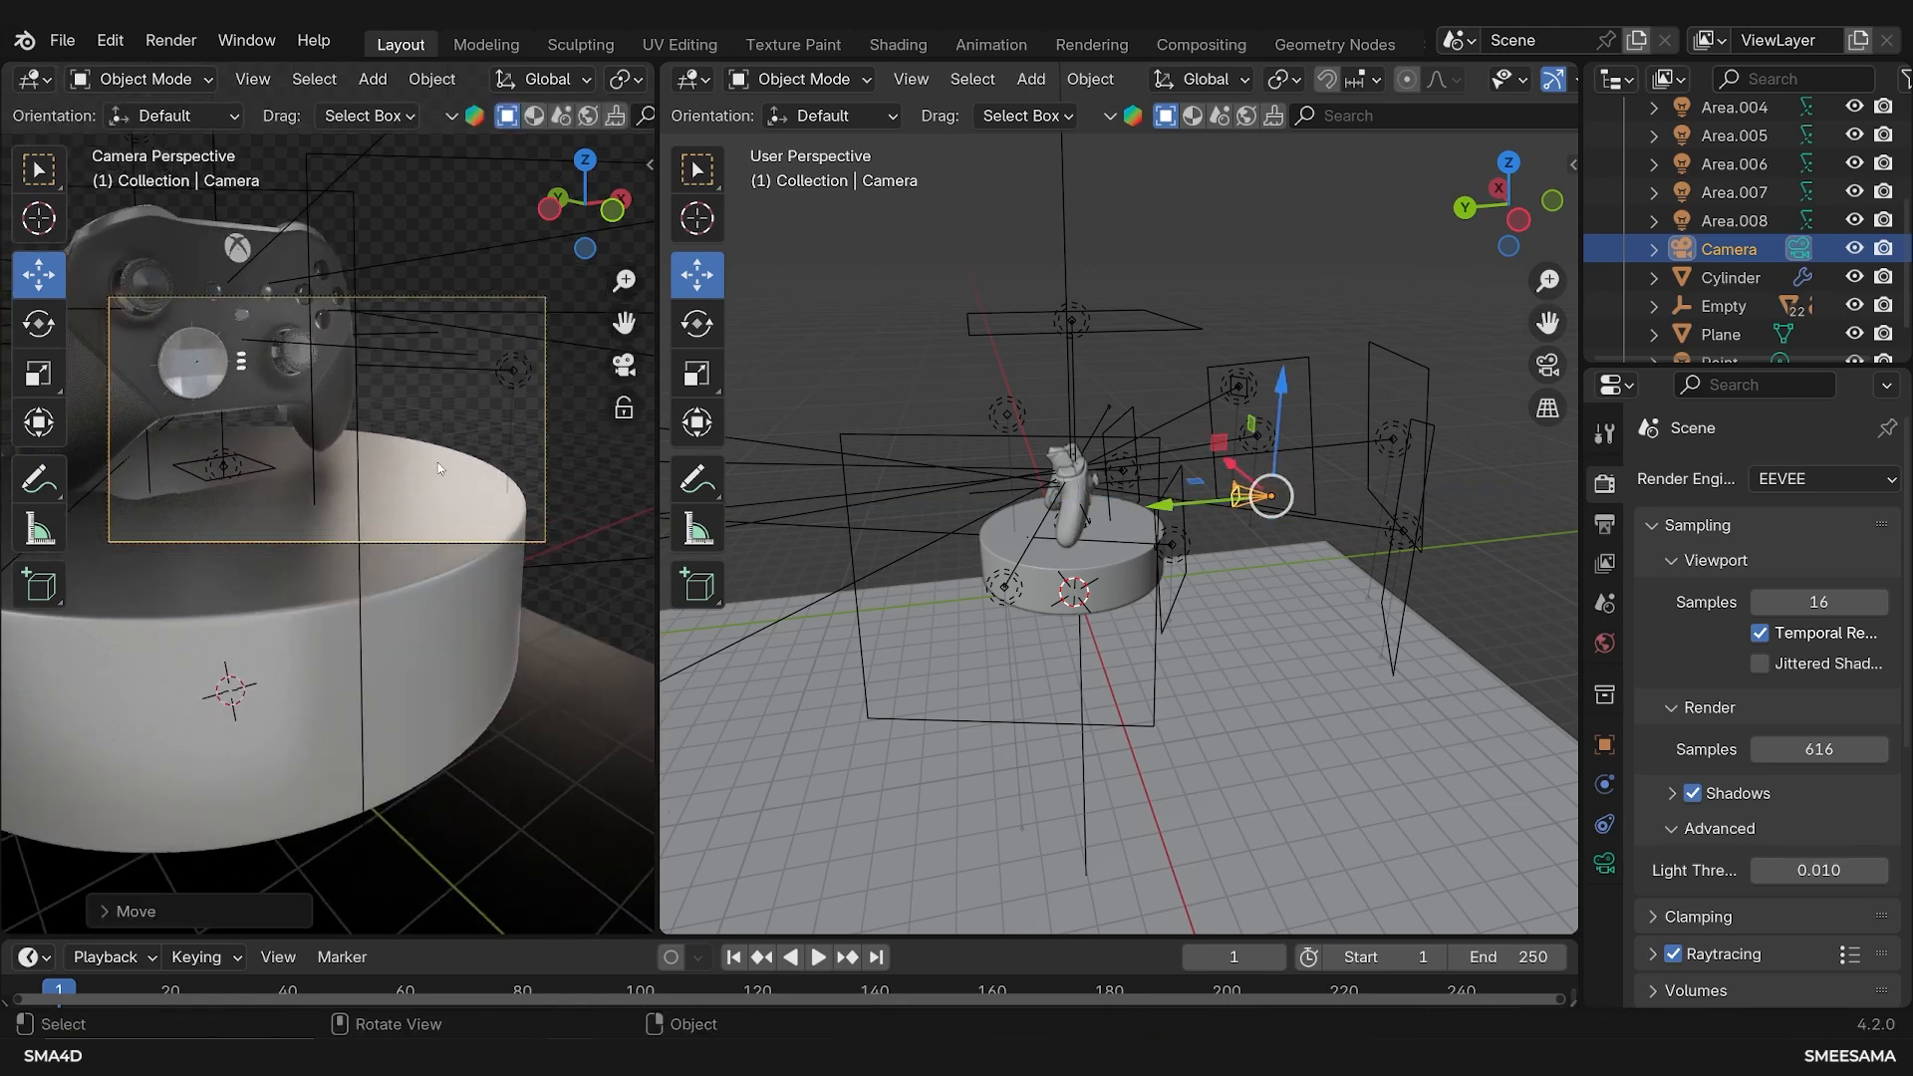
# Widen the camera viewport and move the camera freely to reframe the controller
pyautogui.moveTo(658, 629); pyautogui.dragTo(1236, 627)
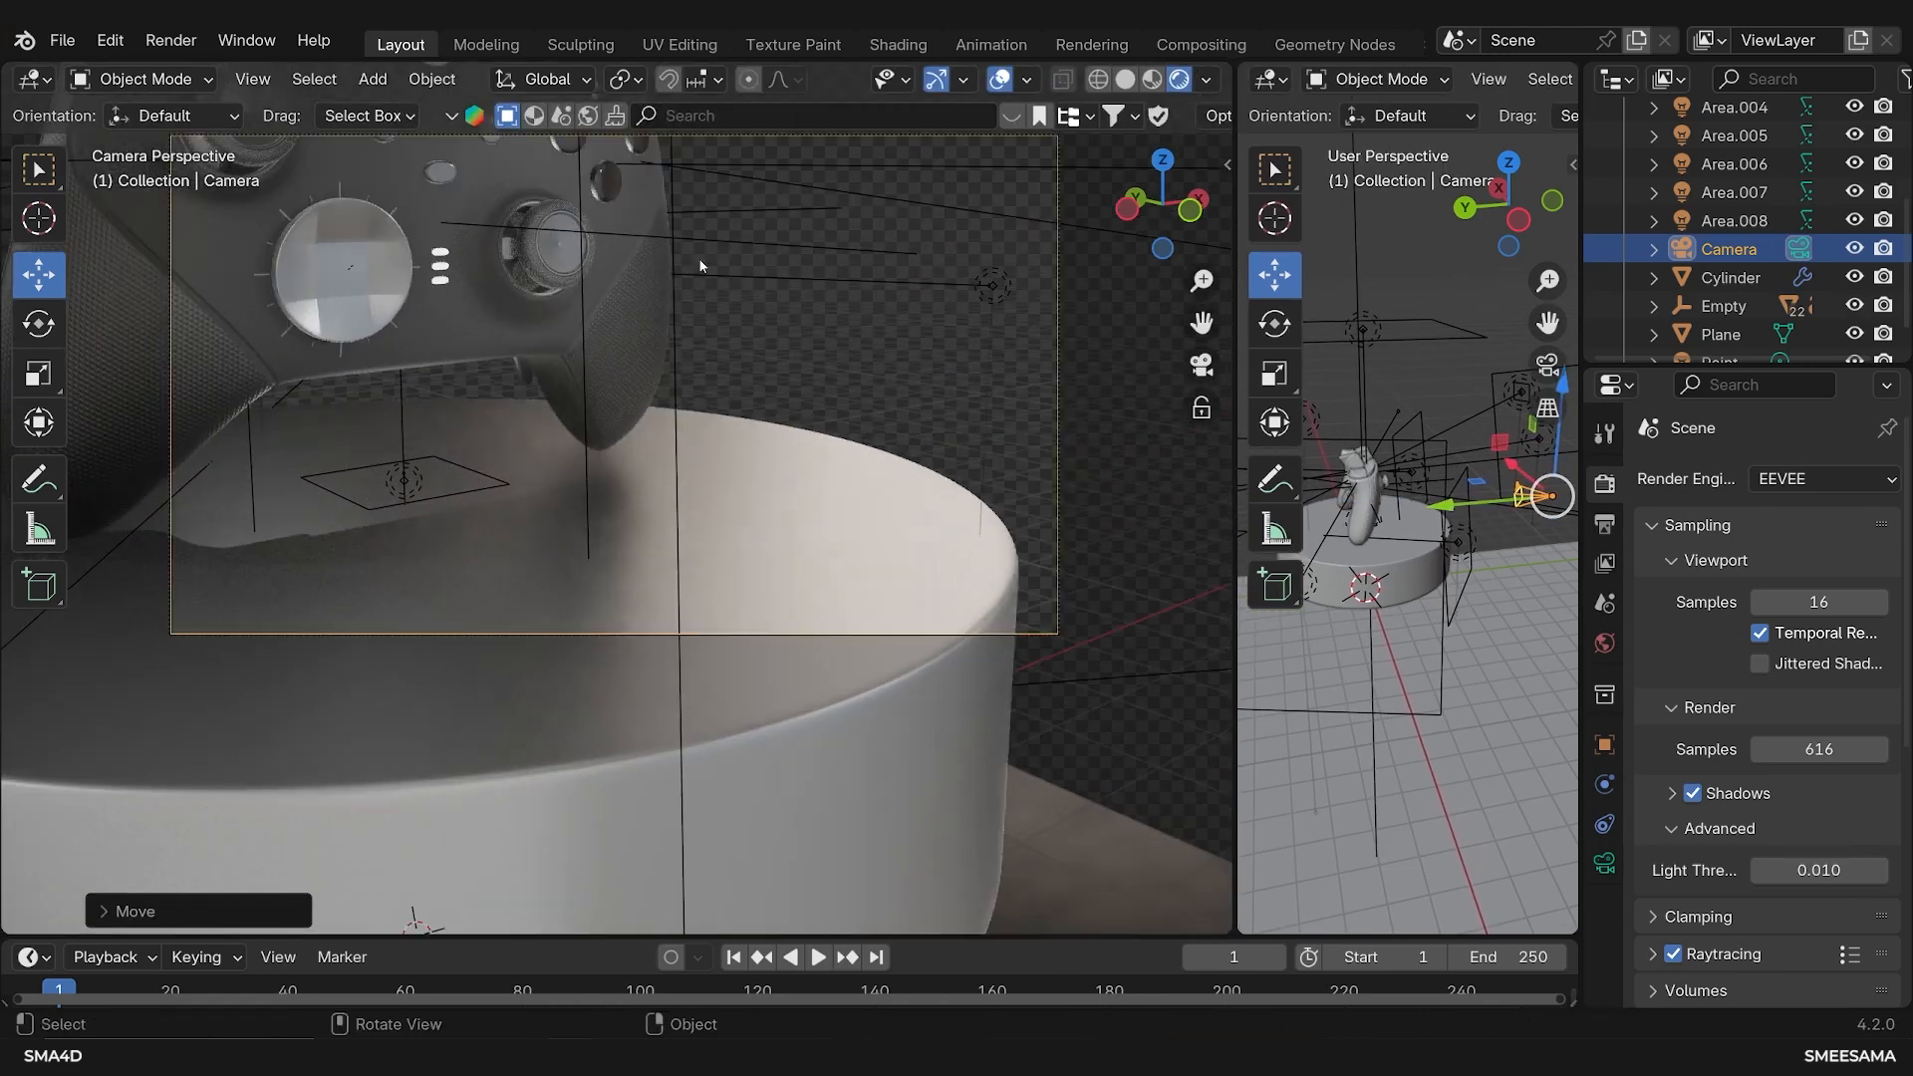
pyautogui.press('g')
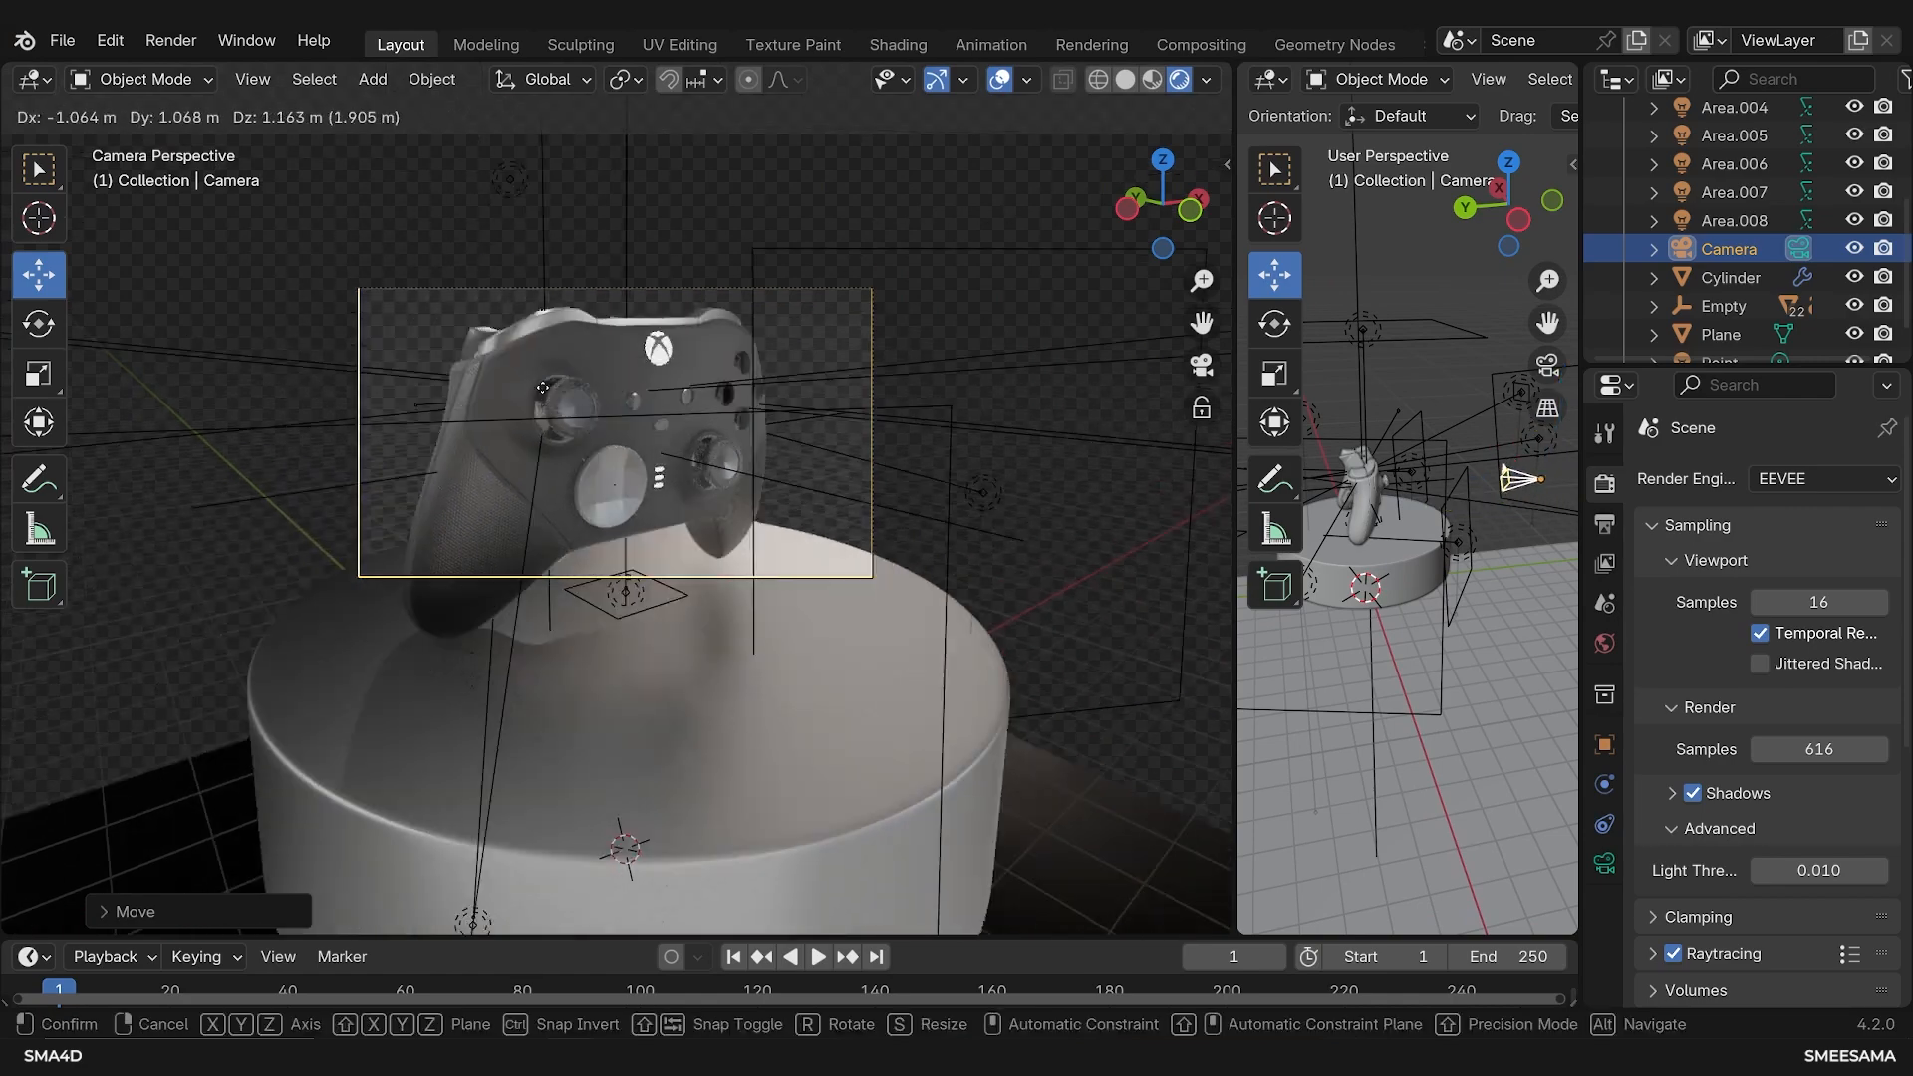
pyautogui.click(815, 557)
# Frame the controller from the front and align the camera to that view
pyautogui.moveTo(816, 556); pyautogui.dragTo(715, 564, button='middle')
pyautogui.scroll(-2, 632, 544)
pyautogui.scroll(-1, 674, 543)
pyautogui.scroll(2, 692, 555)
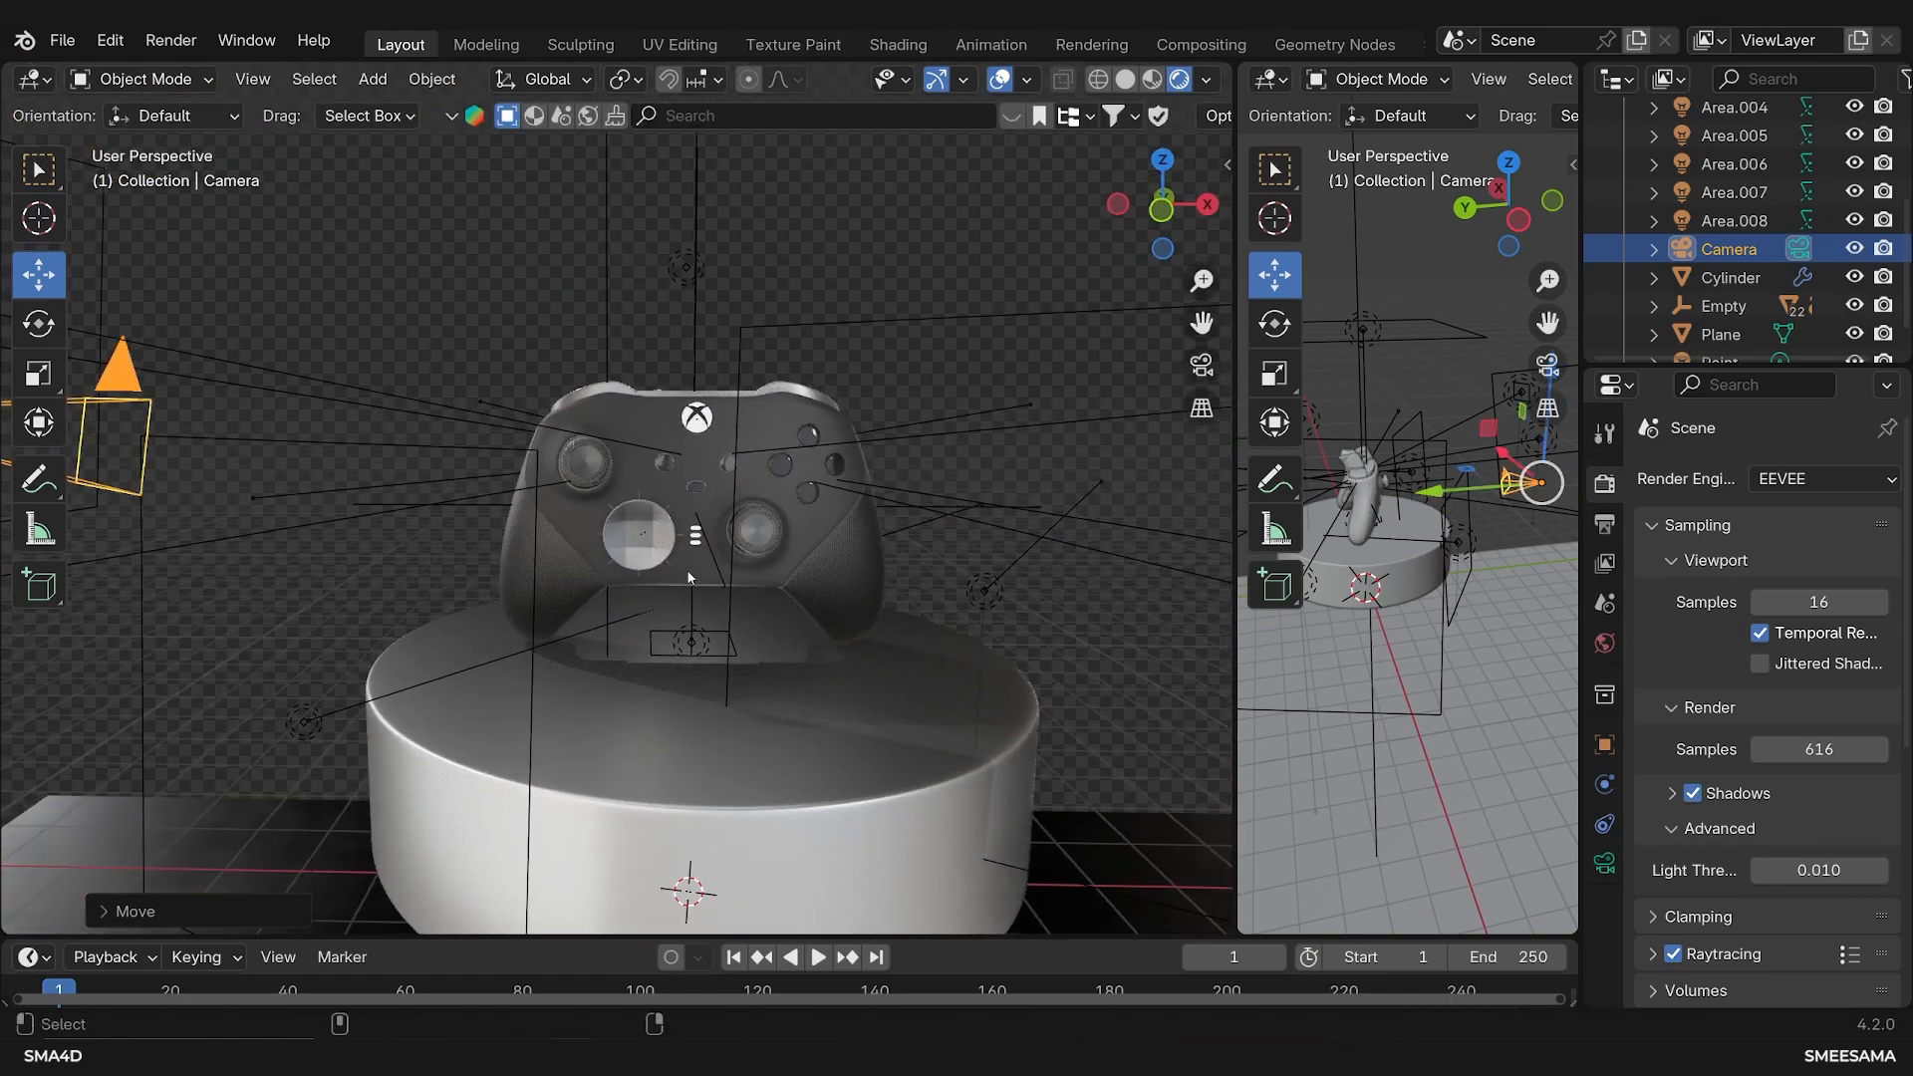
pyautogui.press('KP_0')
pyautogui.click(714, 582)
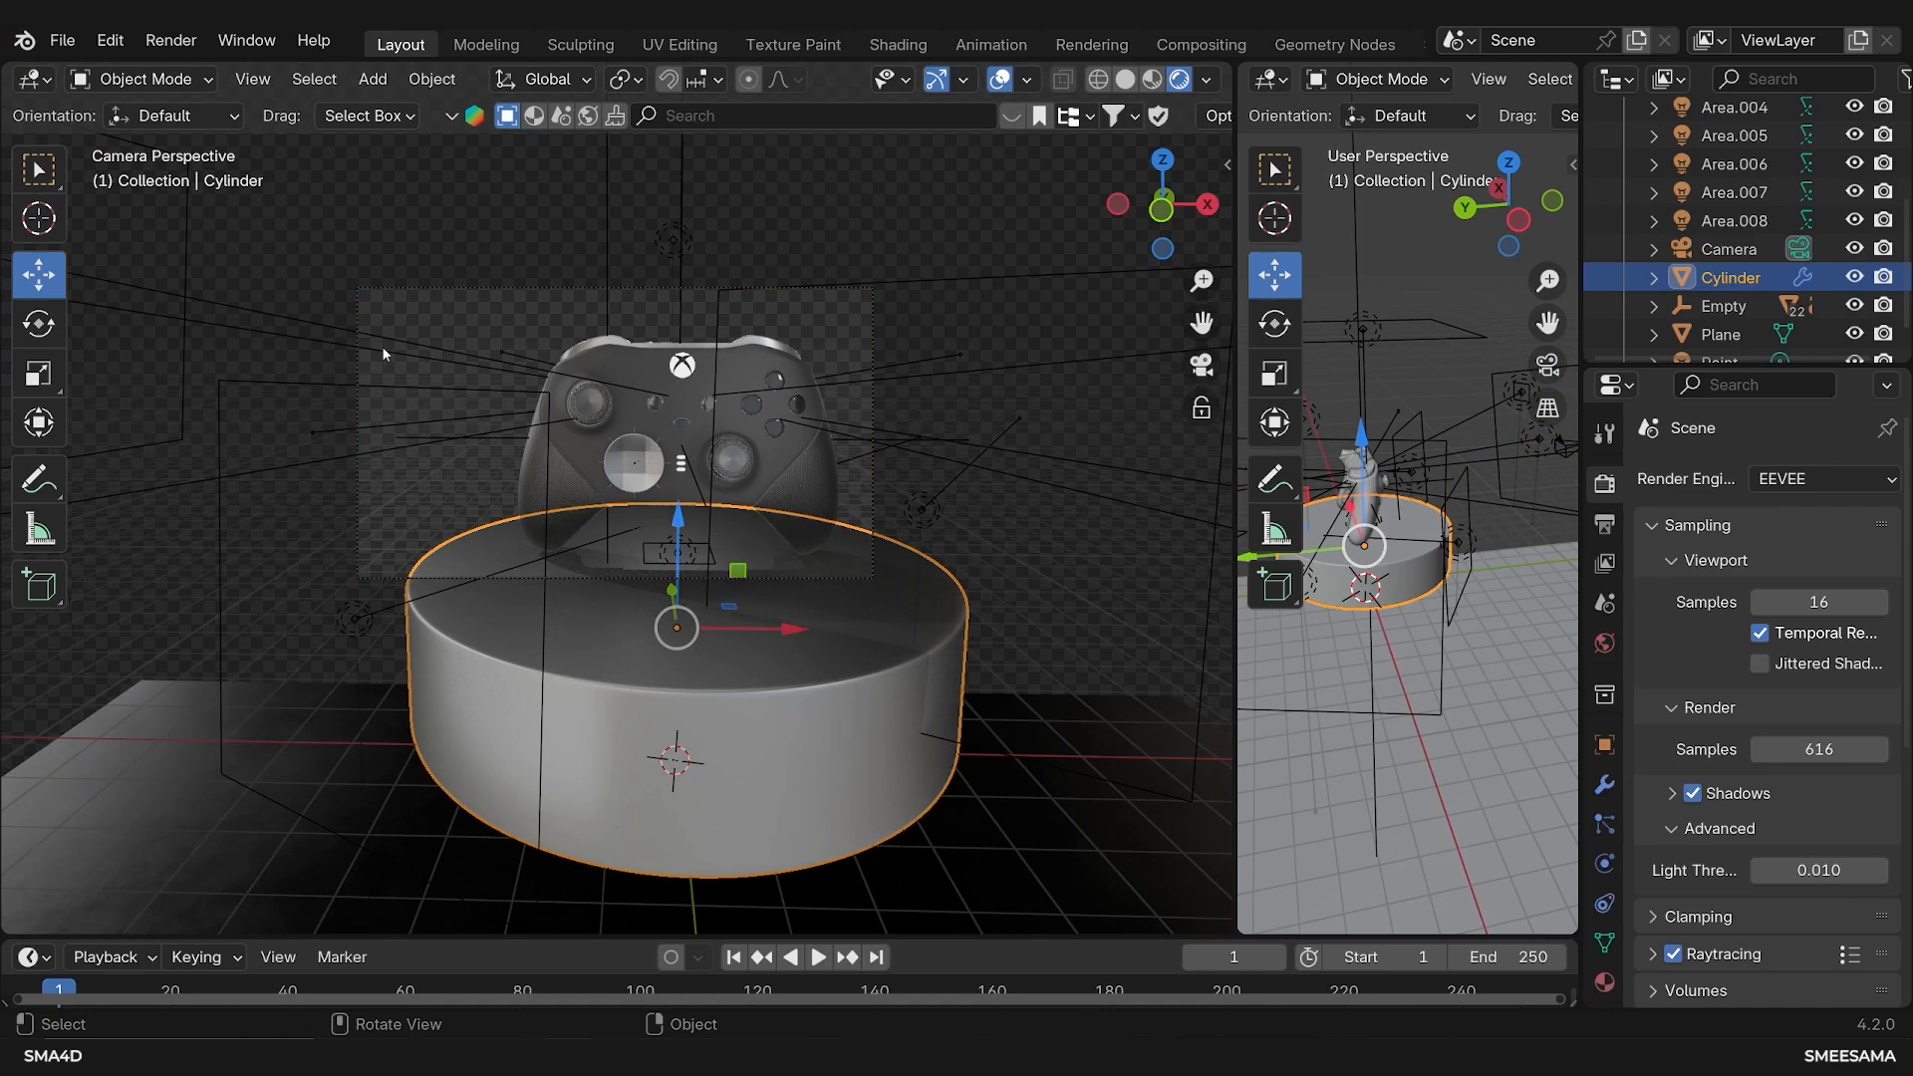
# Centre the controller in the camera frame and move the camera back along its local Z axis
pyautogui.click(397, 283)
pyautogui.press('g')
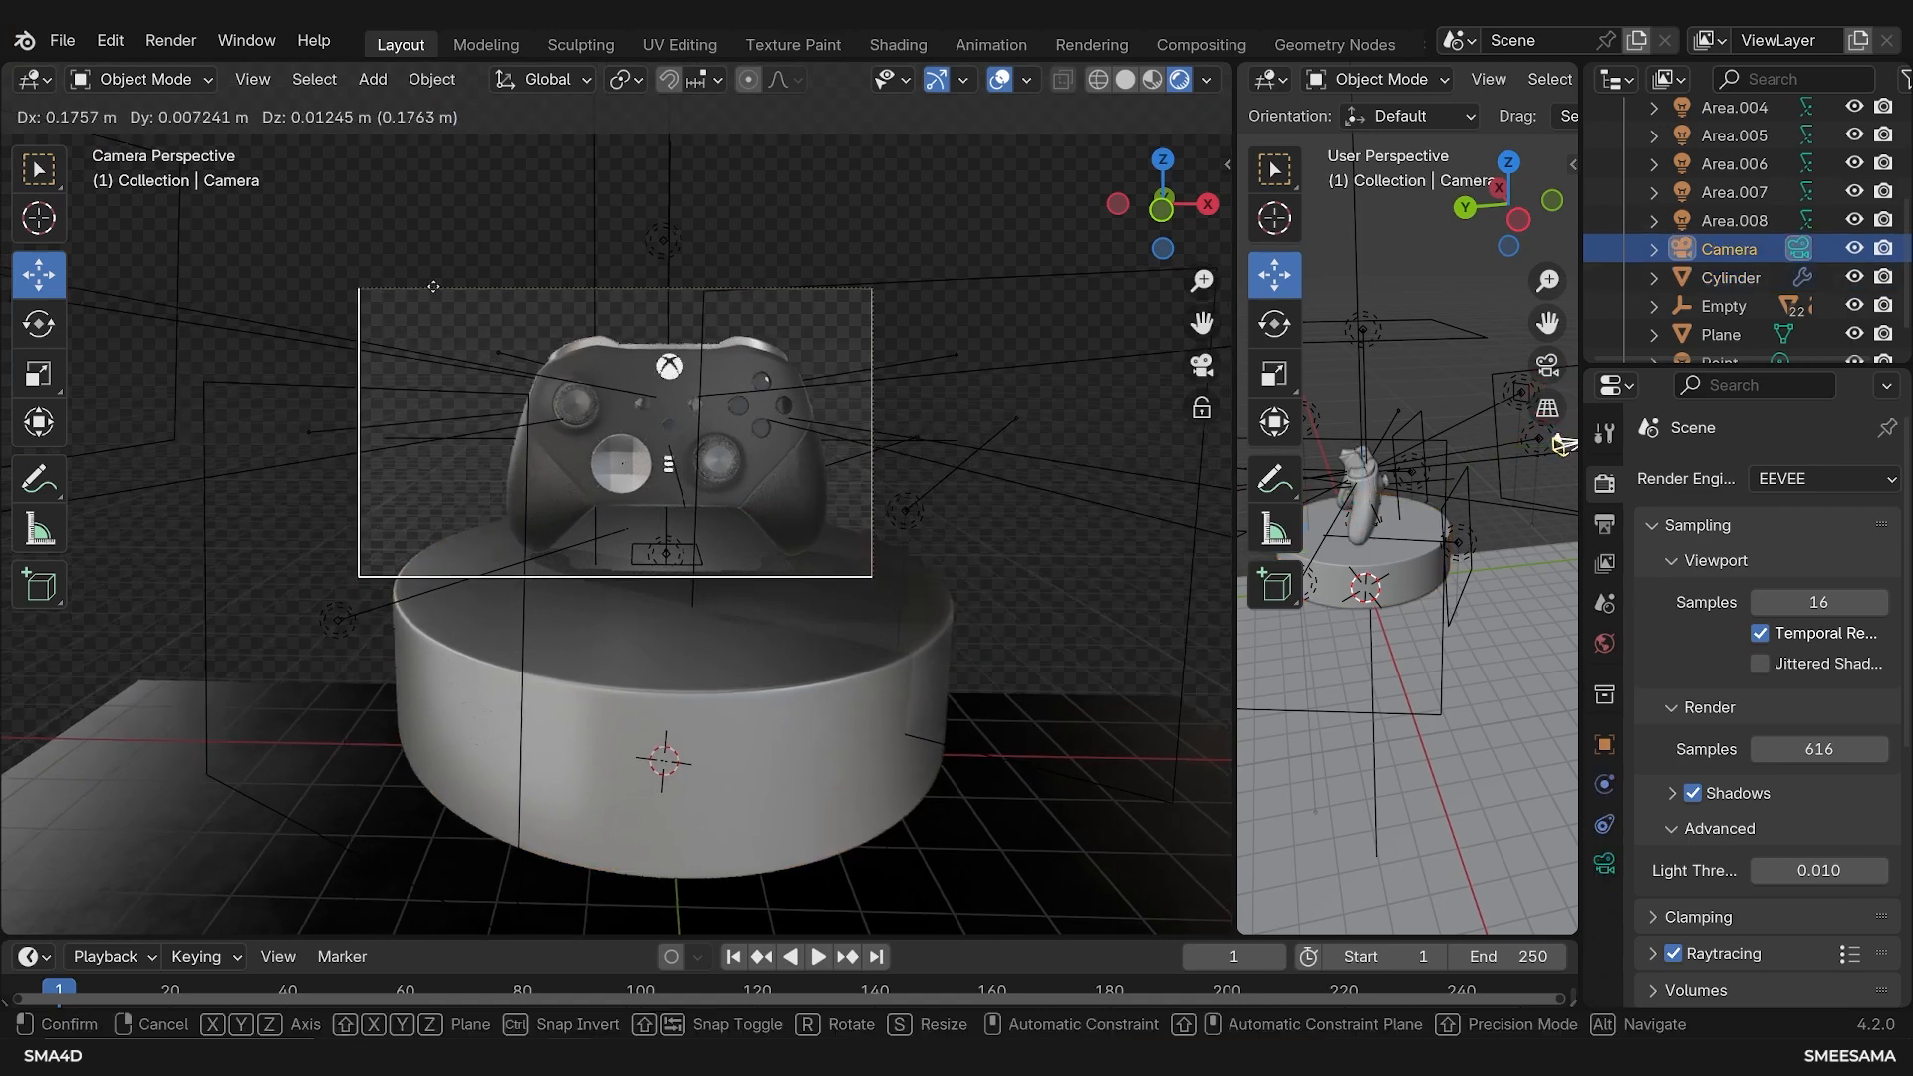
pyautogui.click(541, 311)
pyautogui.press('g')
pyautogui.press('z')
pyautogui.press('z')
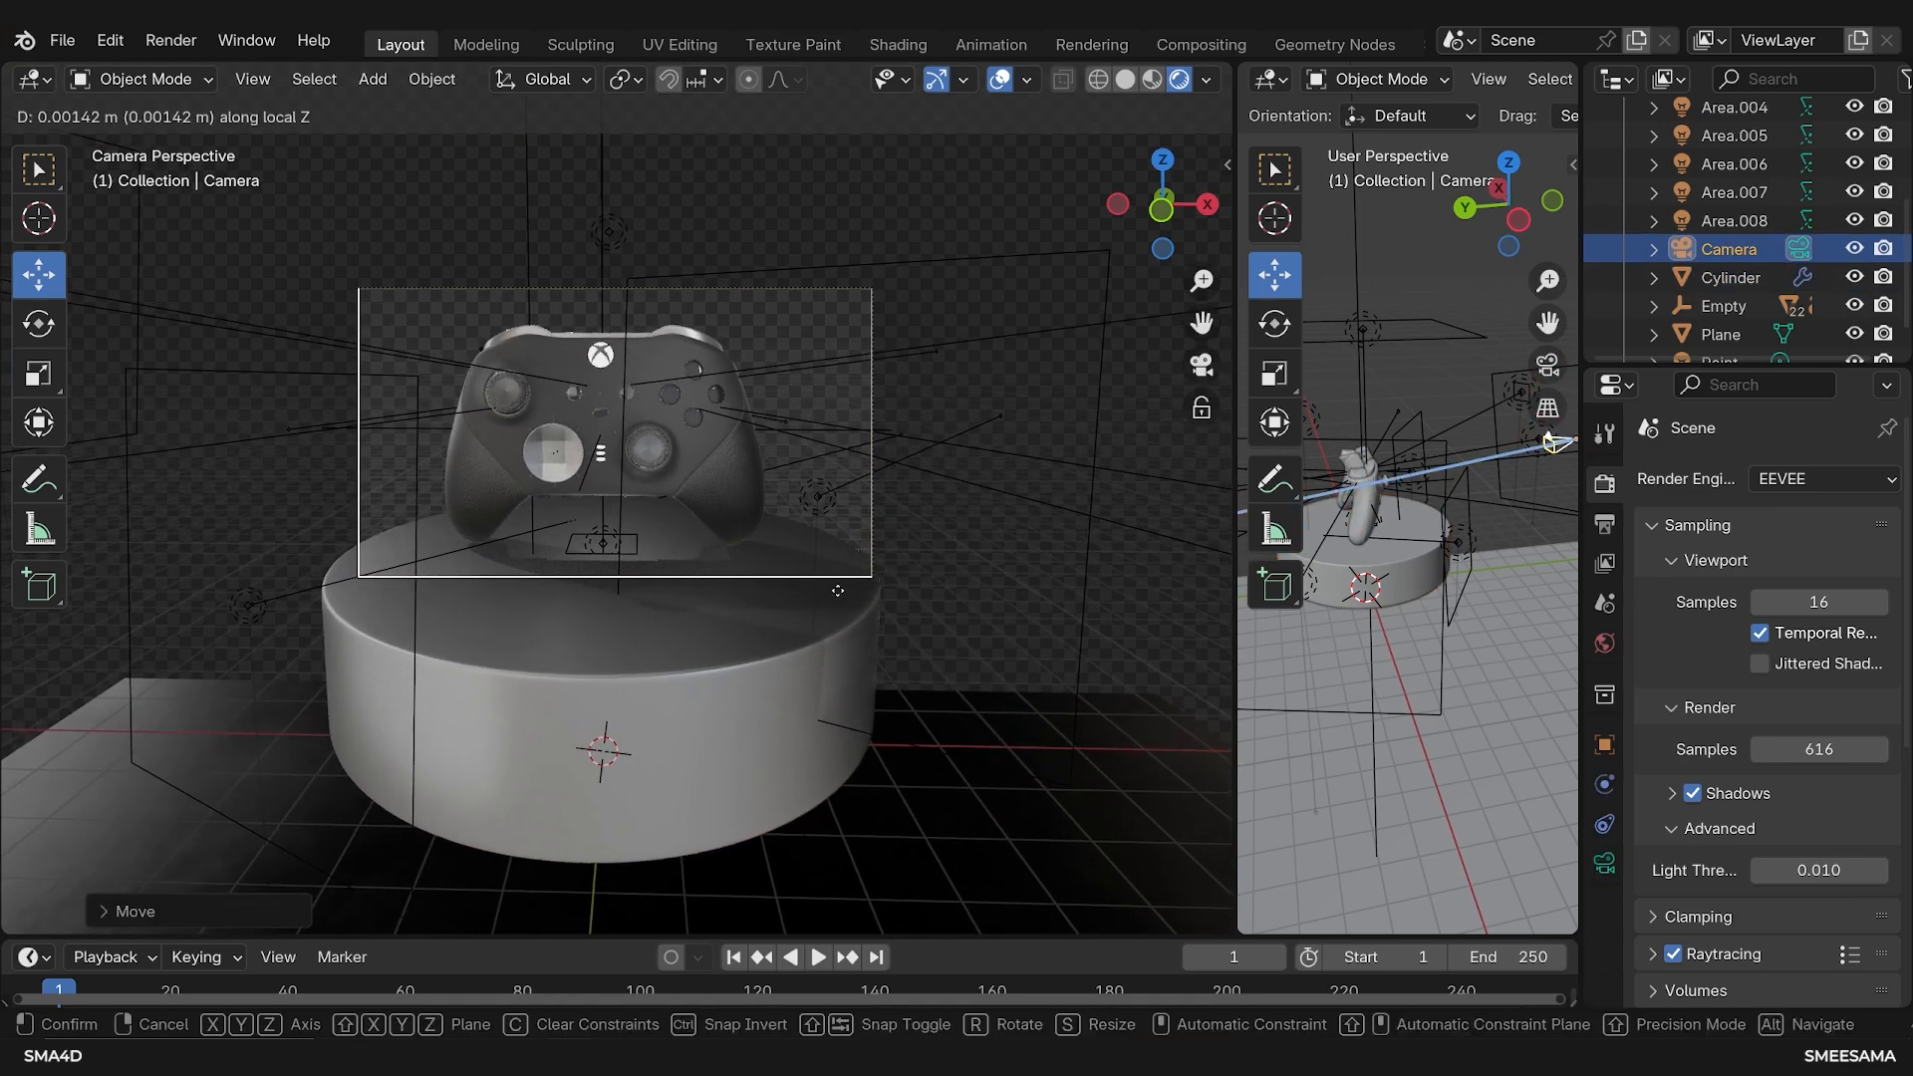
pyautogui.click(855, 676)
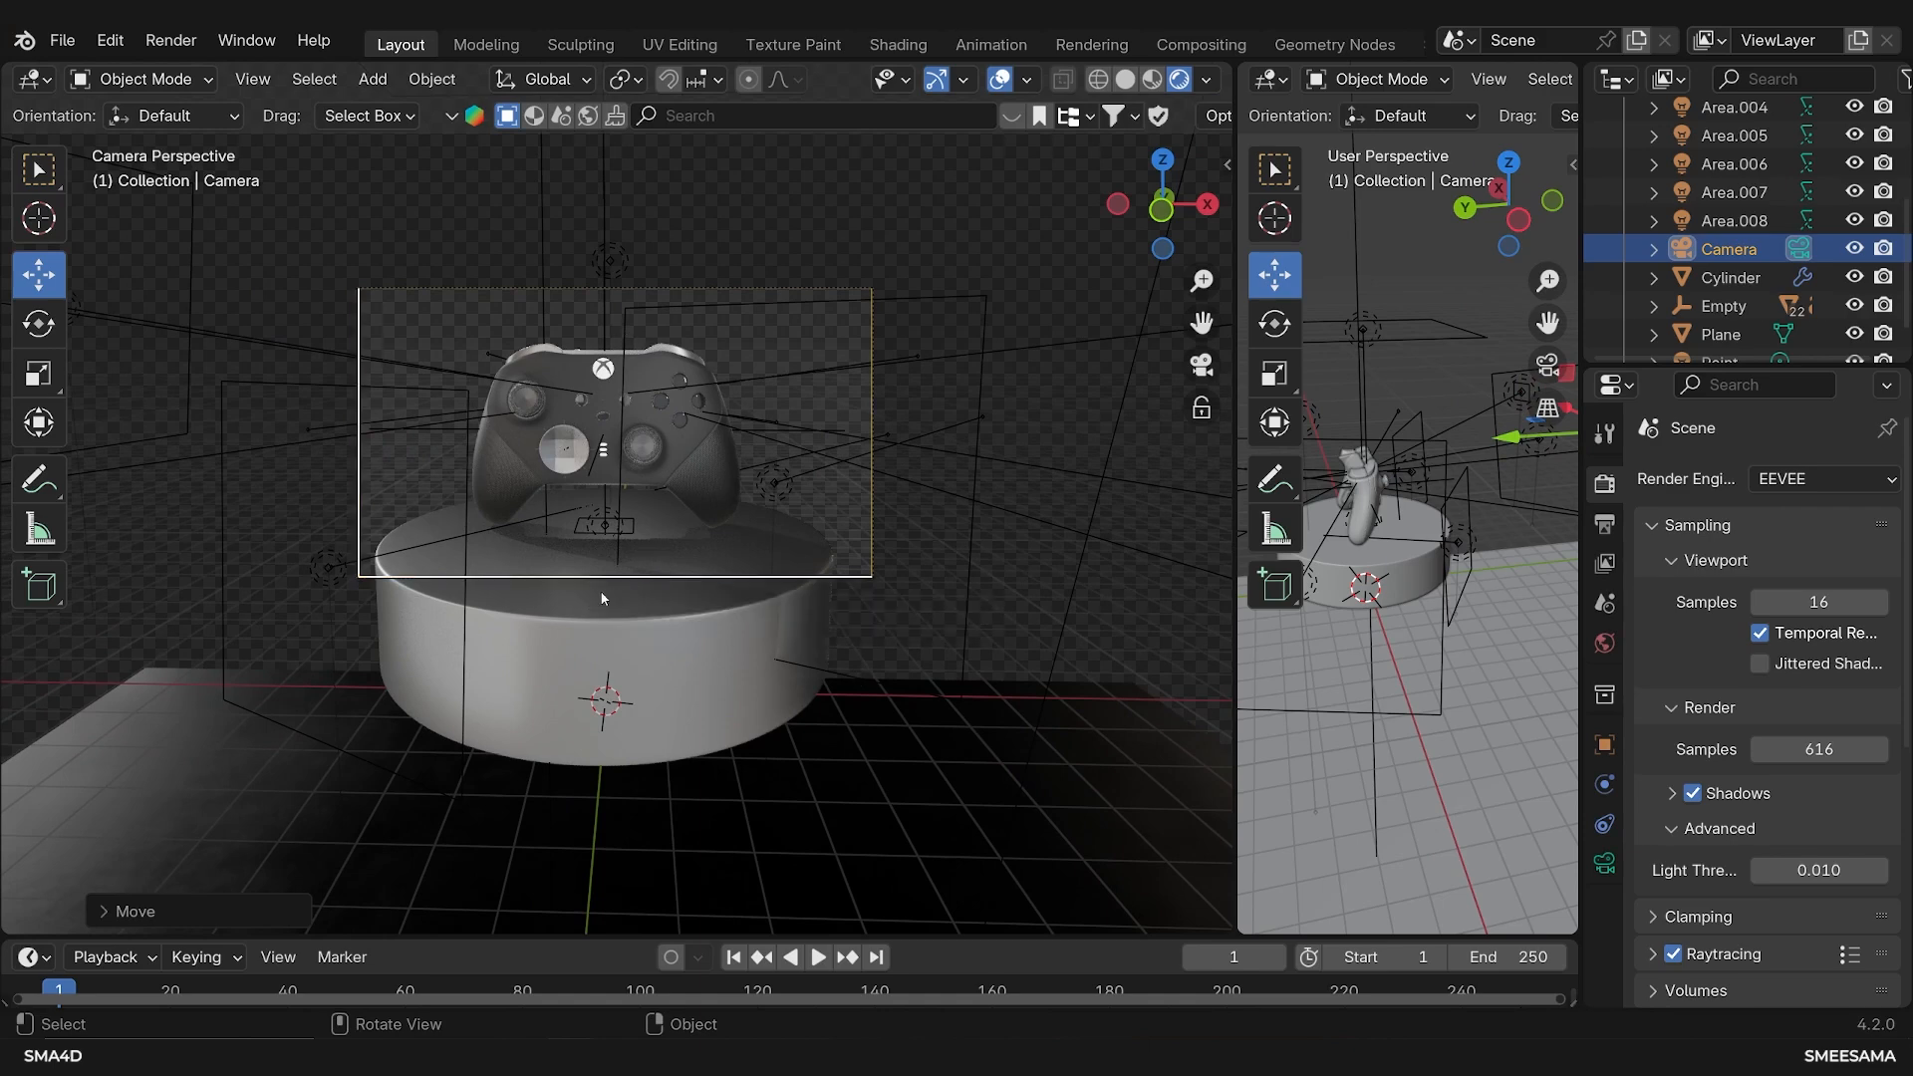
# Snap the 3D cursor to the controller's main body and set the transform pivot point to 3D Cursor
pyautogui.moveTo(443, 599); pyautogui.dragTo(528, 448, button='middle')
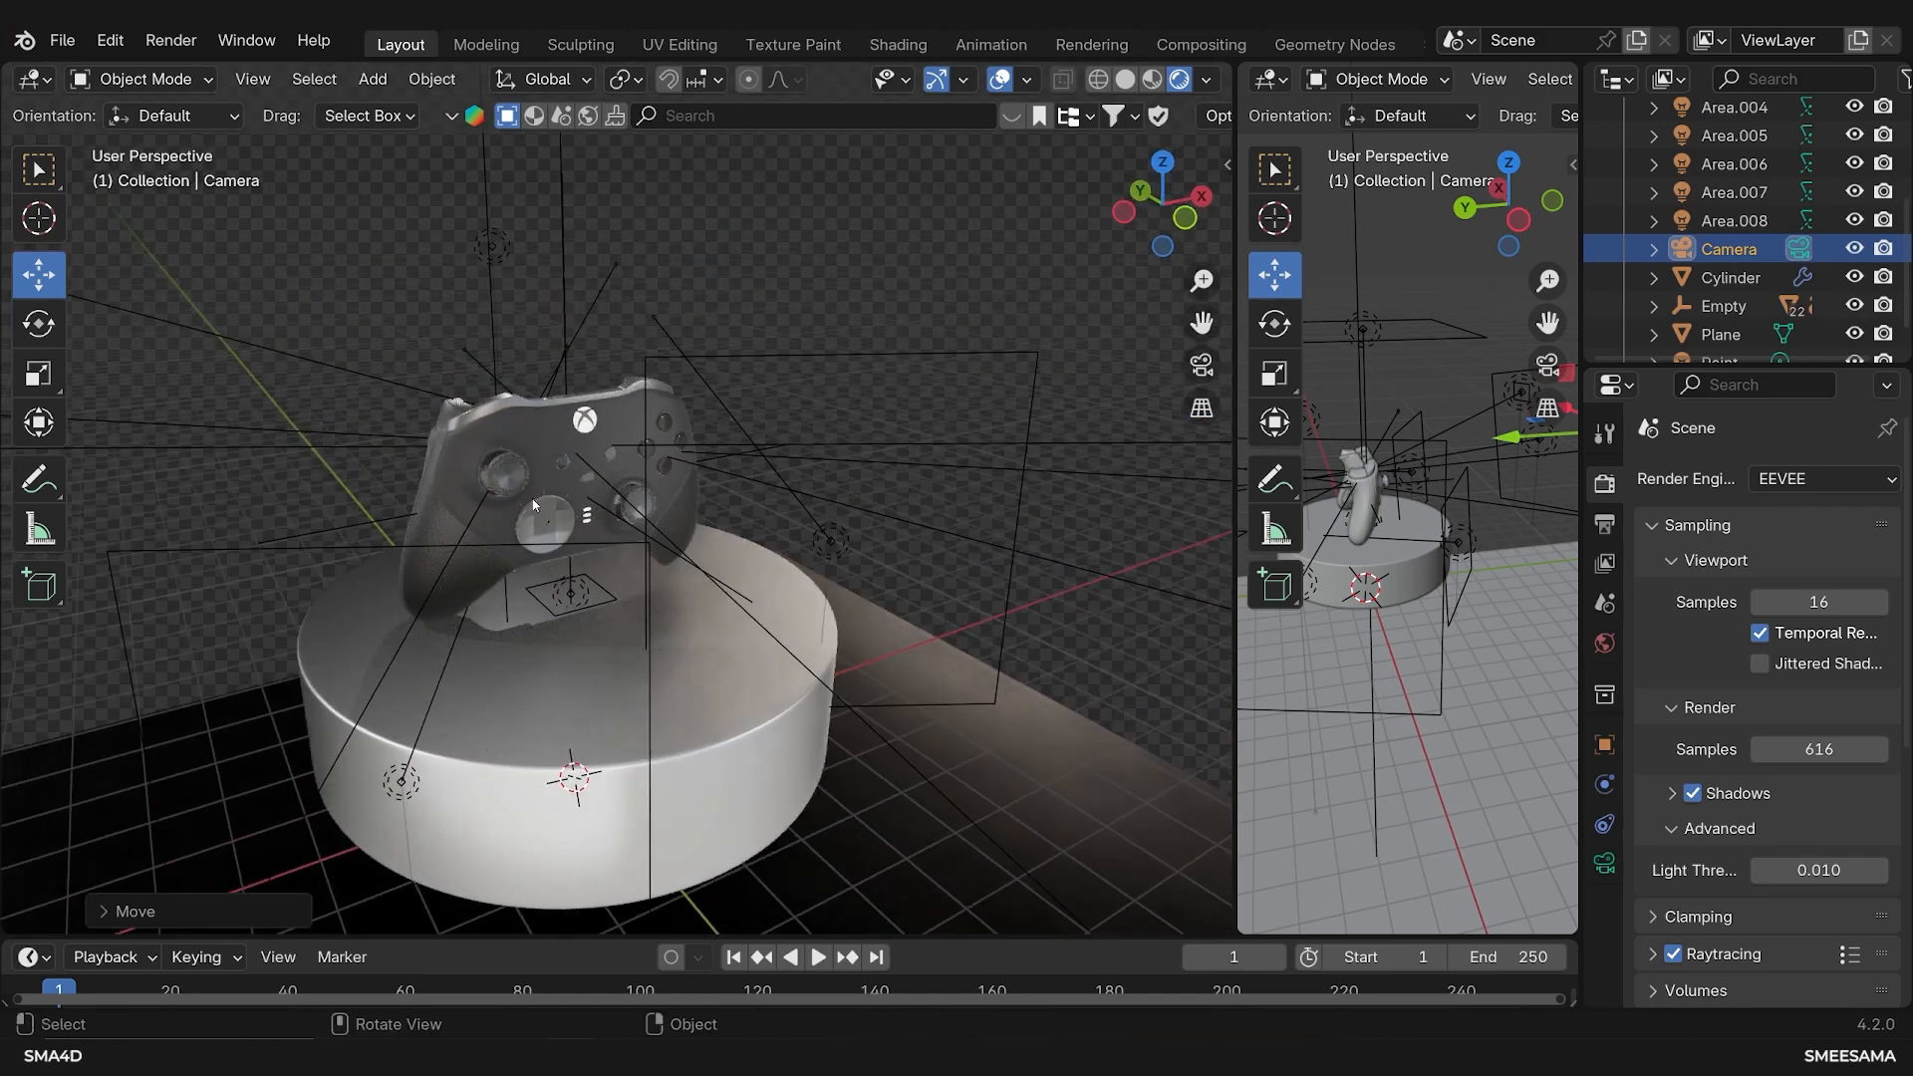
pyautogui.click(534, 438)
pyautogui.scroll(4, 569, 488)
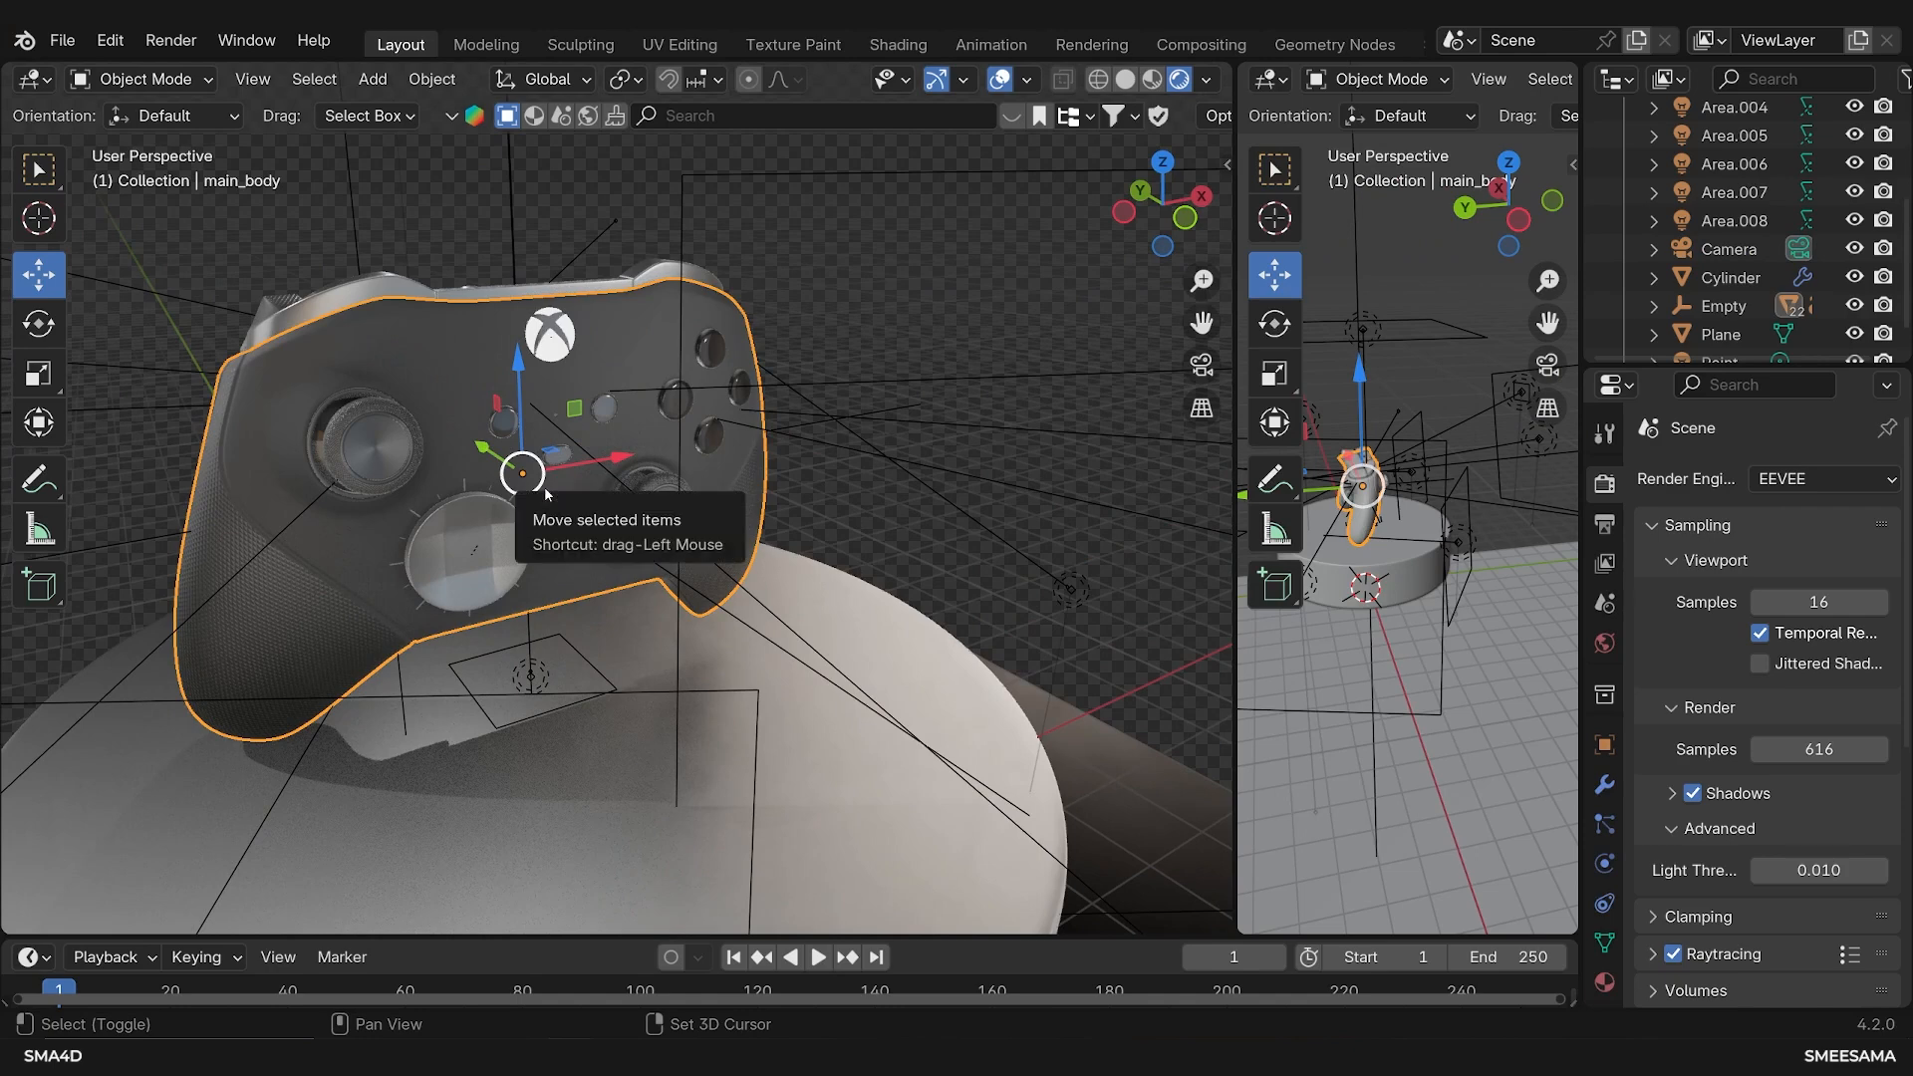
pyautogui.hotkey('shift', 's')
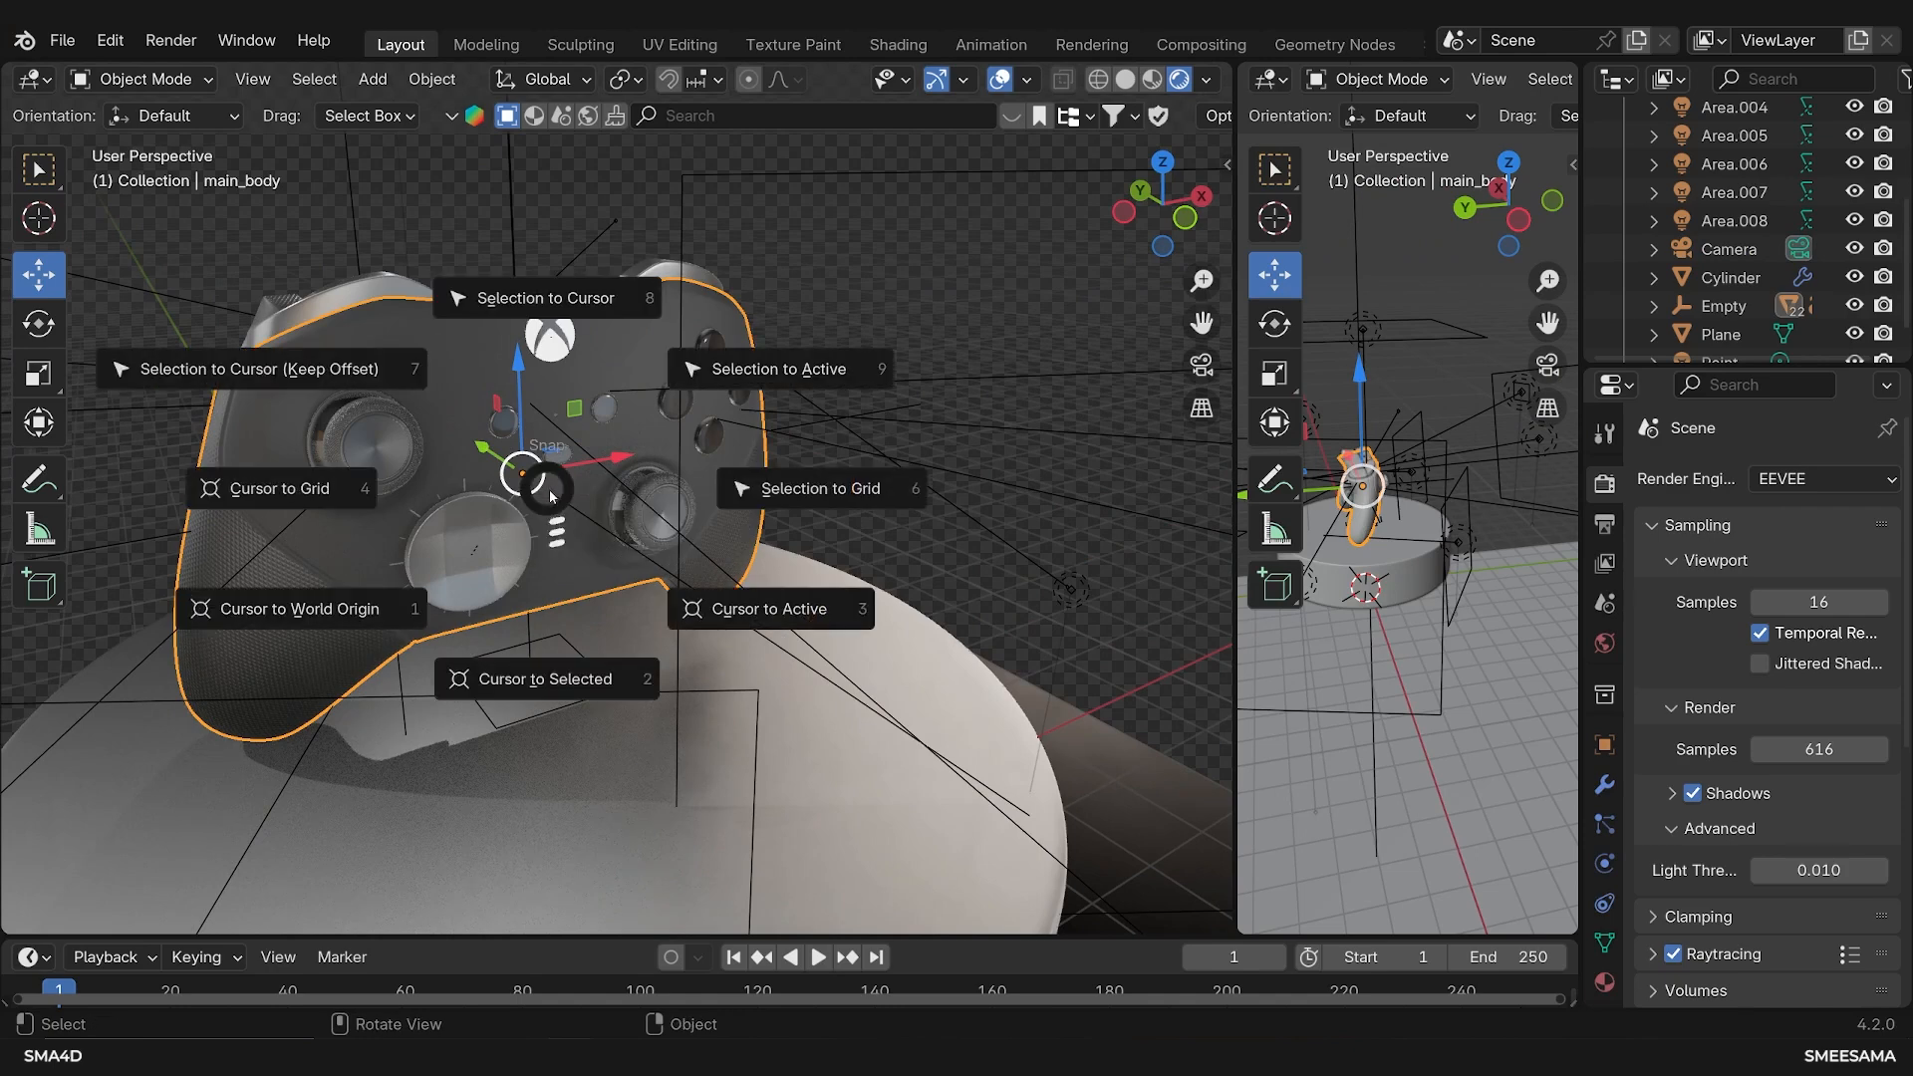
pyautogui.click(535, 676)
pyautogui.click(626, 78)
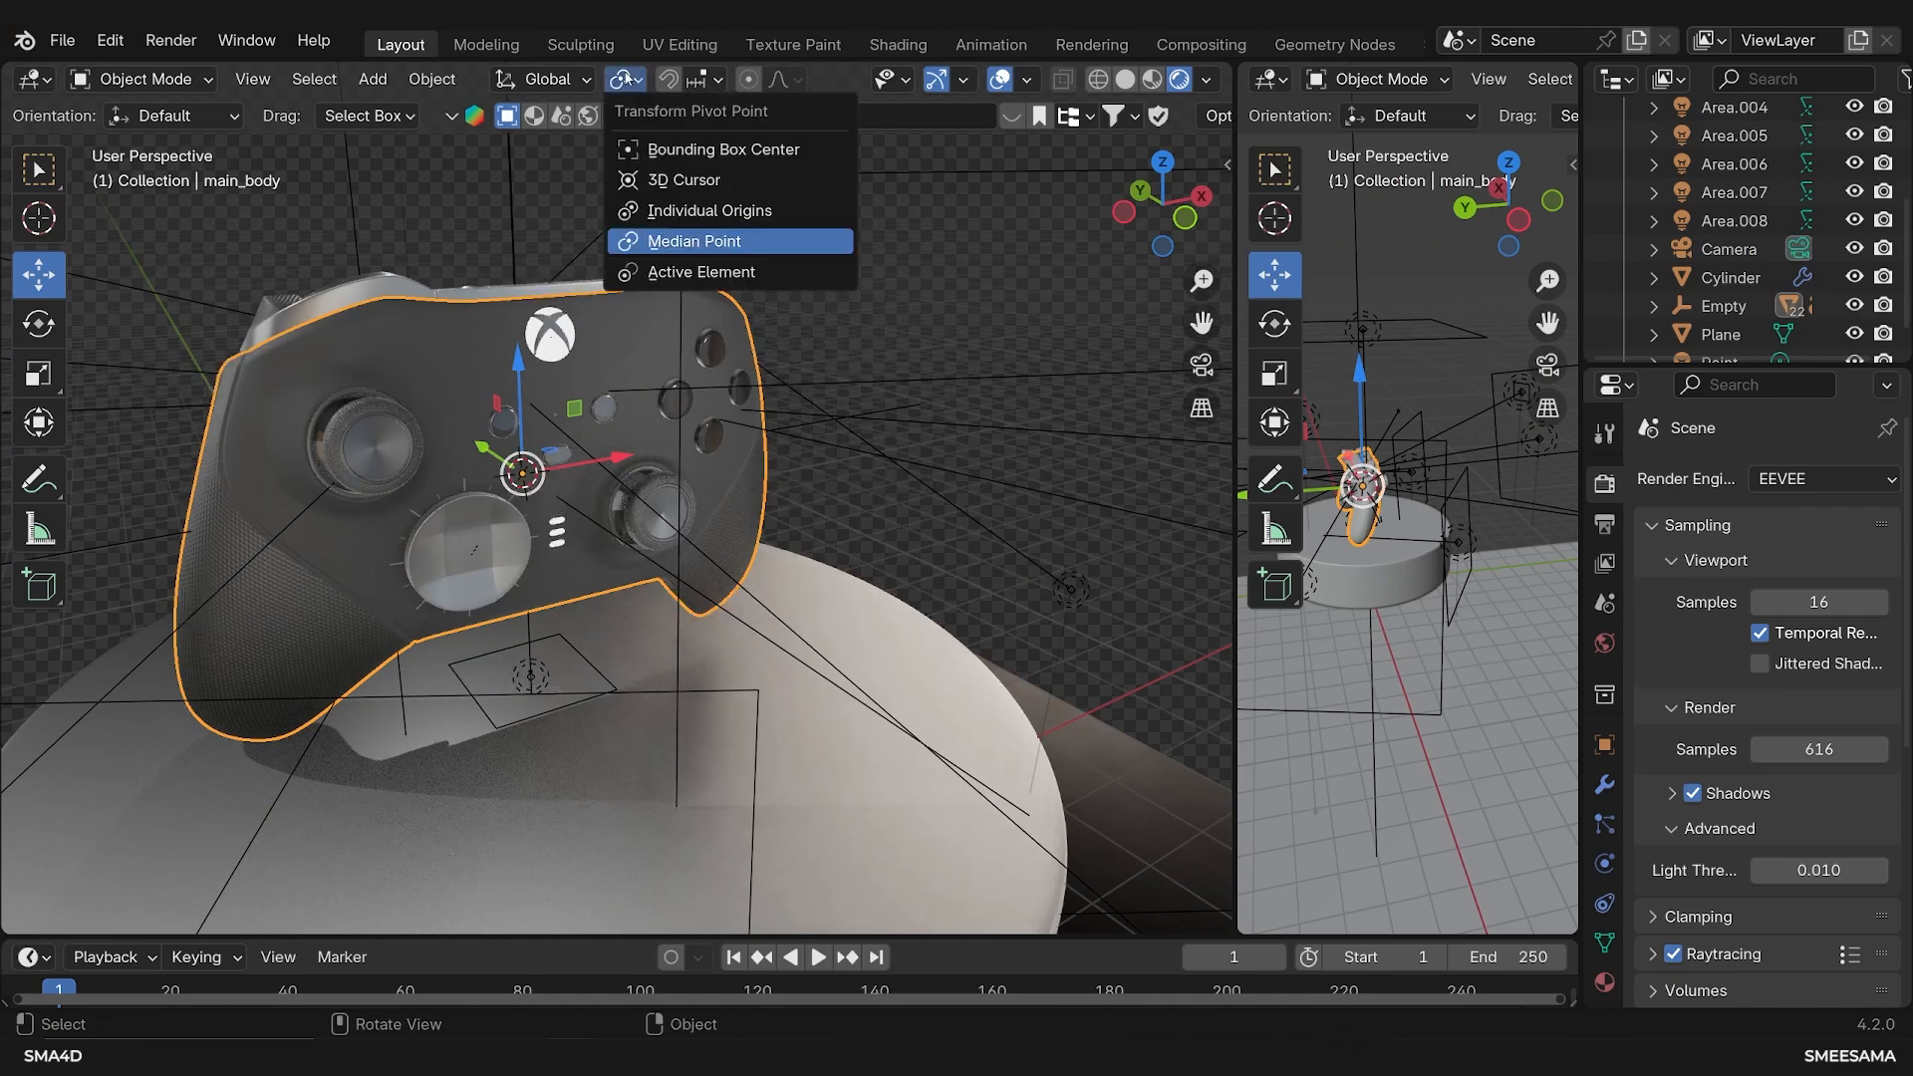
pyautogui.click(687, 183)
# Rotate the camera about -120° around the 3D cursor on the global Z axis to face the controller's back
pyautogui.scroll(-6, 666, 266)
pyautogui.click(1011, 595)
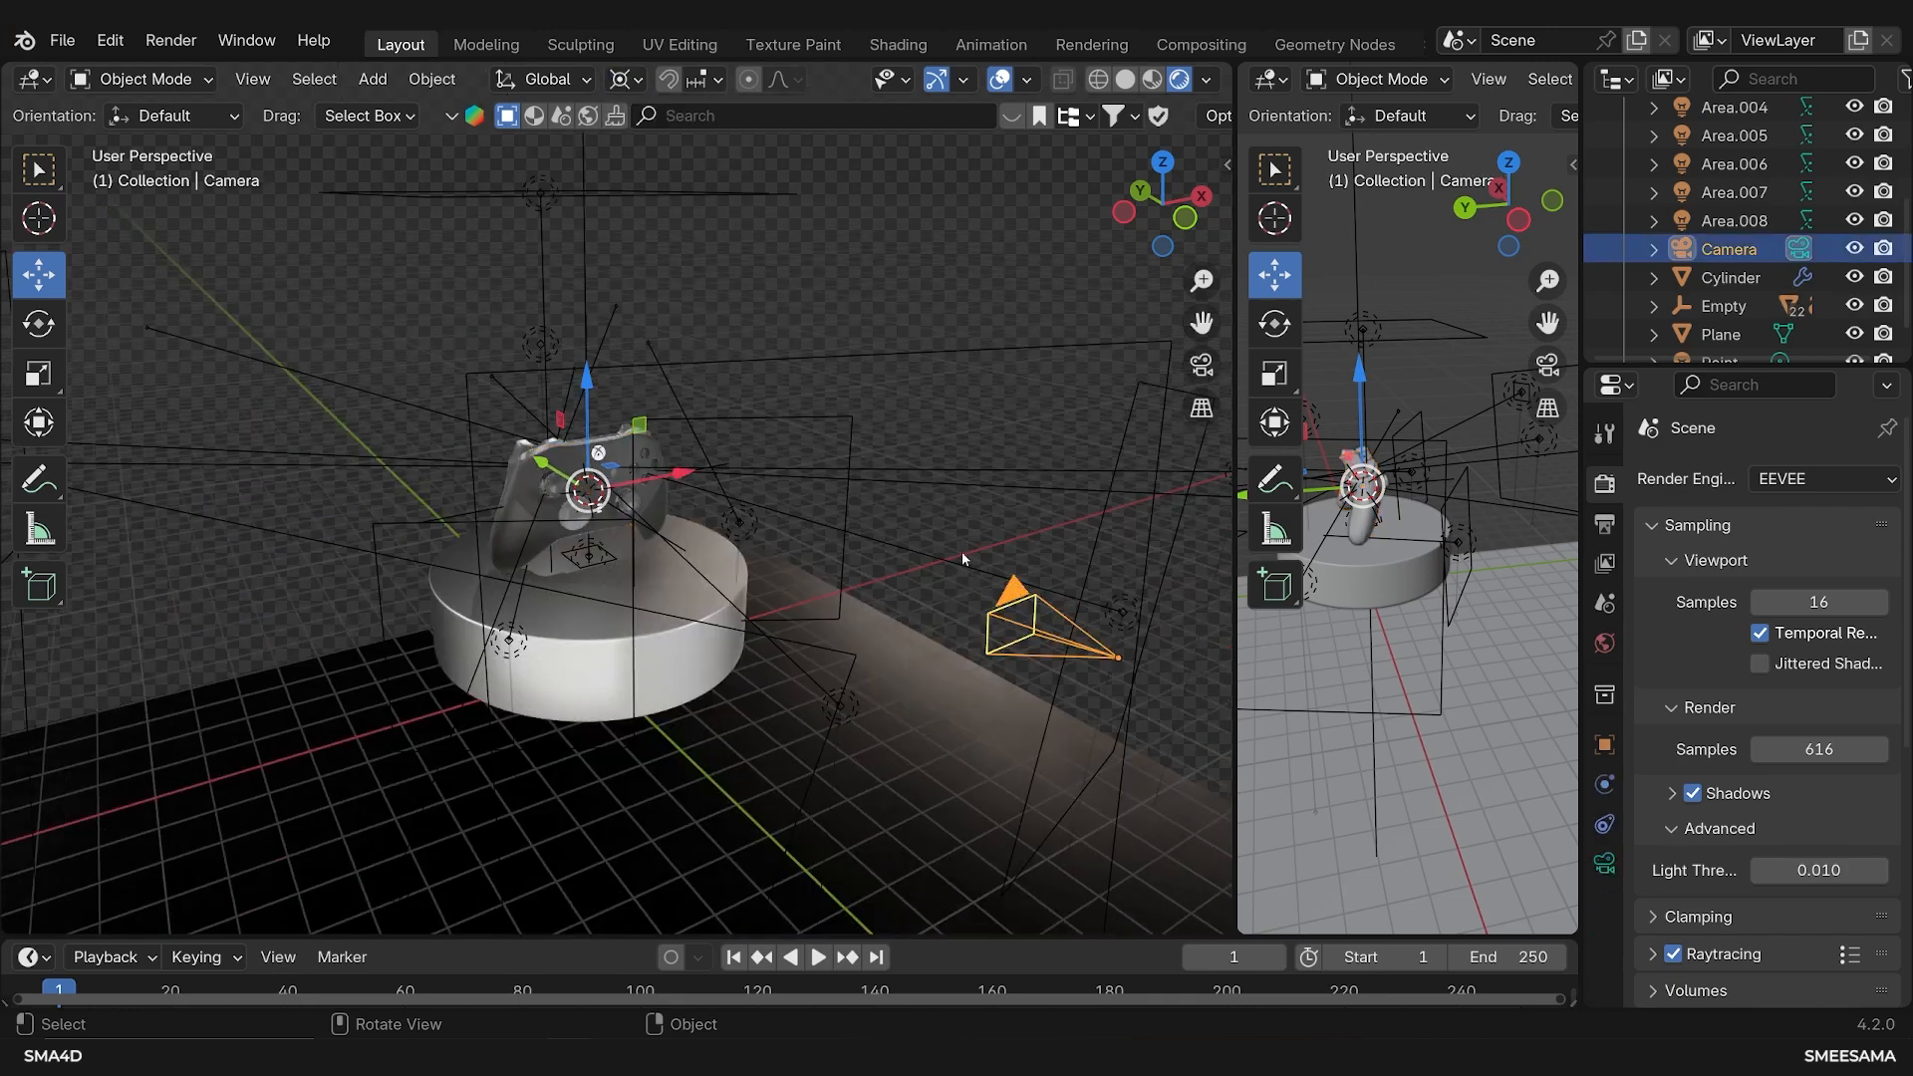
pyautogui.press('KP_0')
pyautogui.moveTo(698, 550); pyautogui.dragTo(690, 568, button='middle')
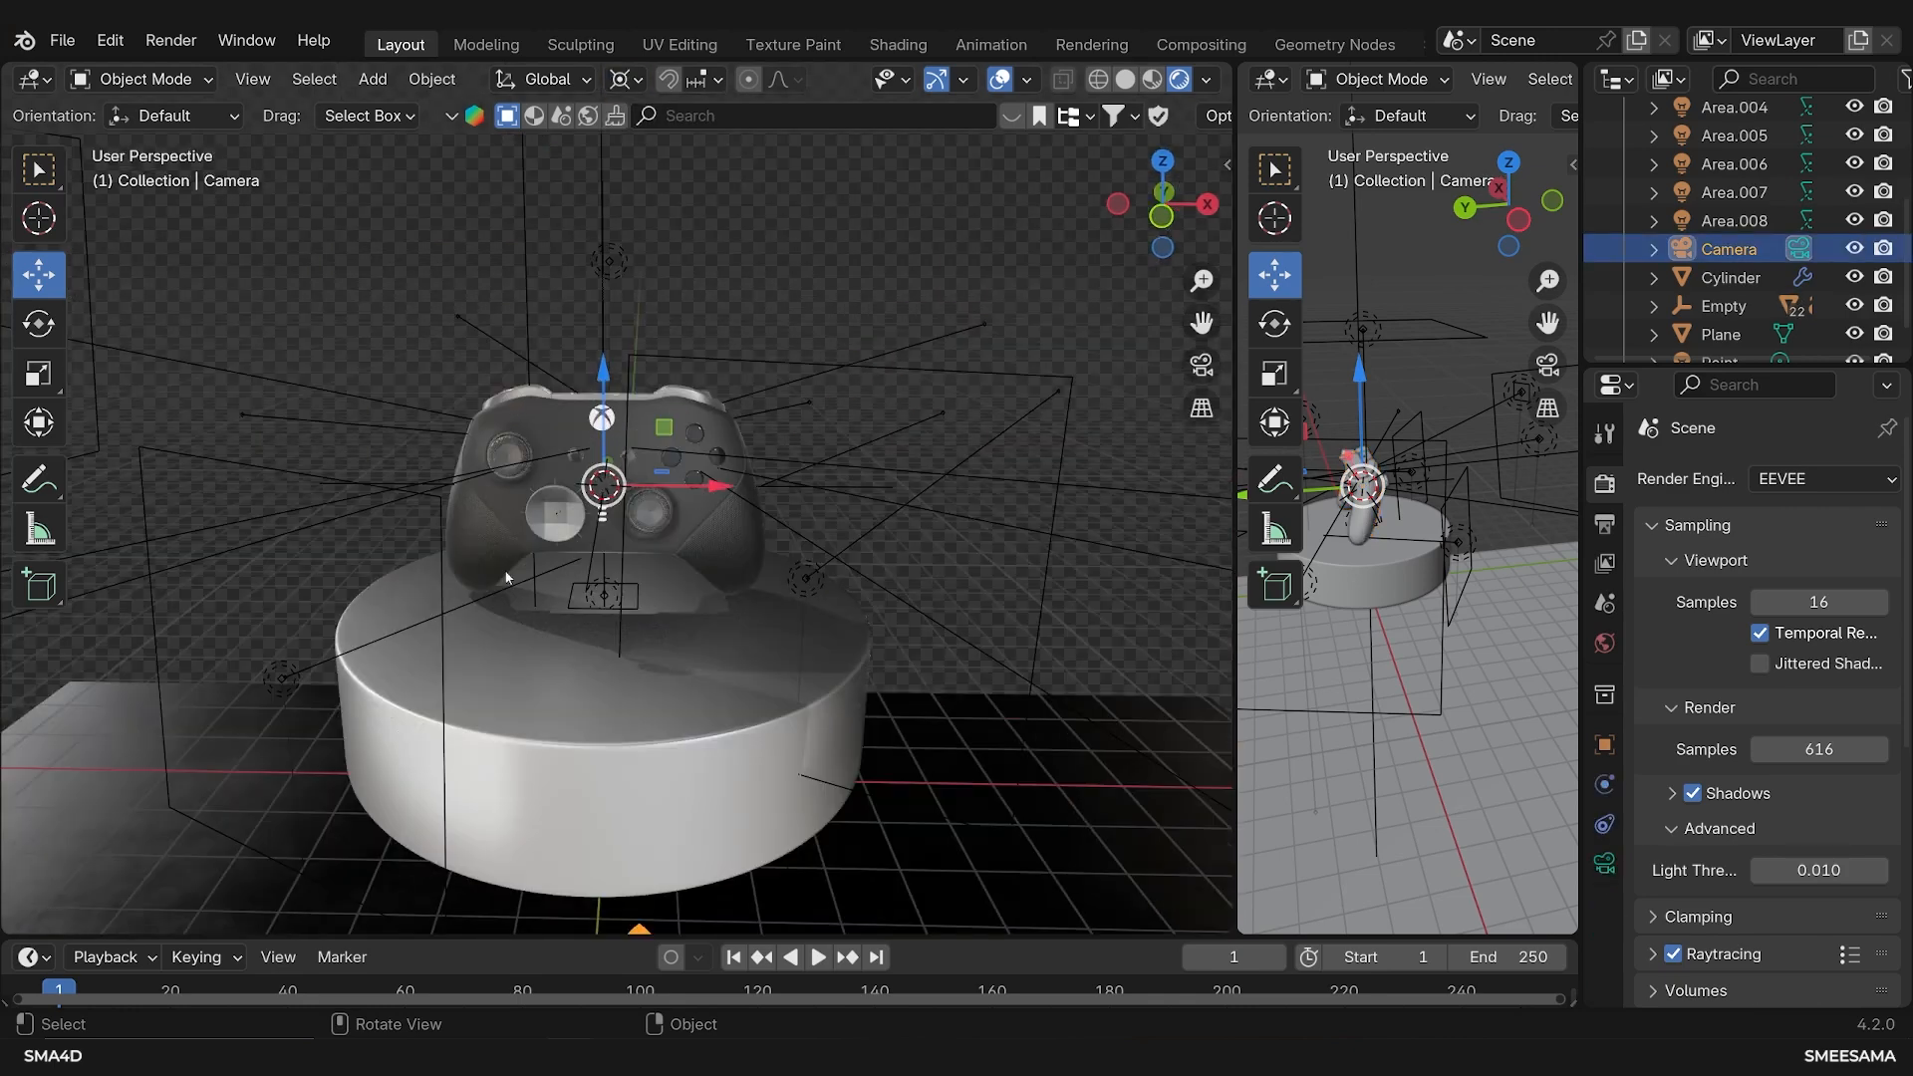
pyautogui.press('KP_0')
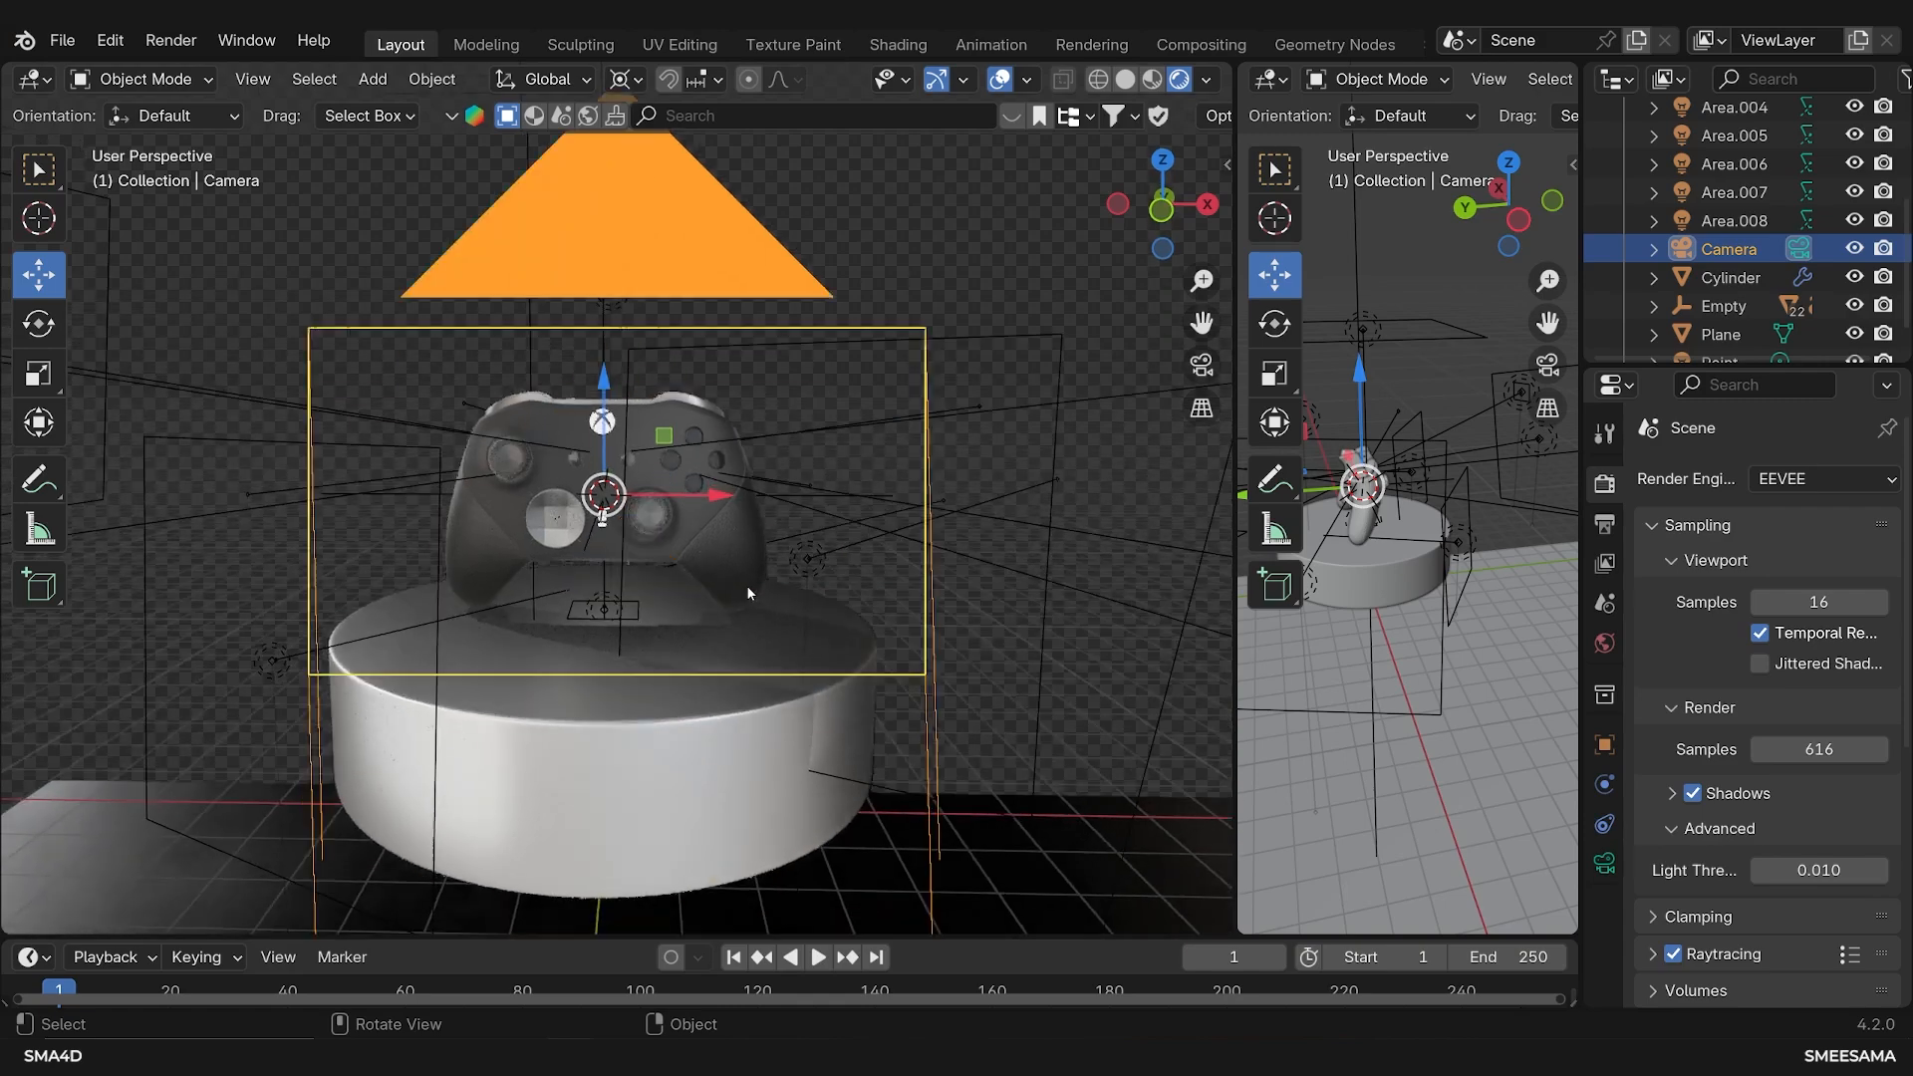
pyautogui.press('r')
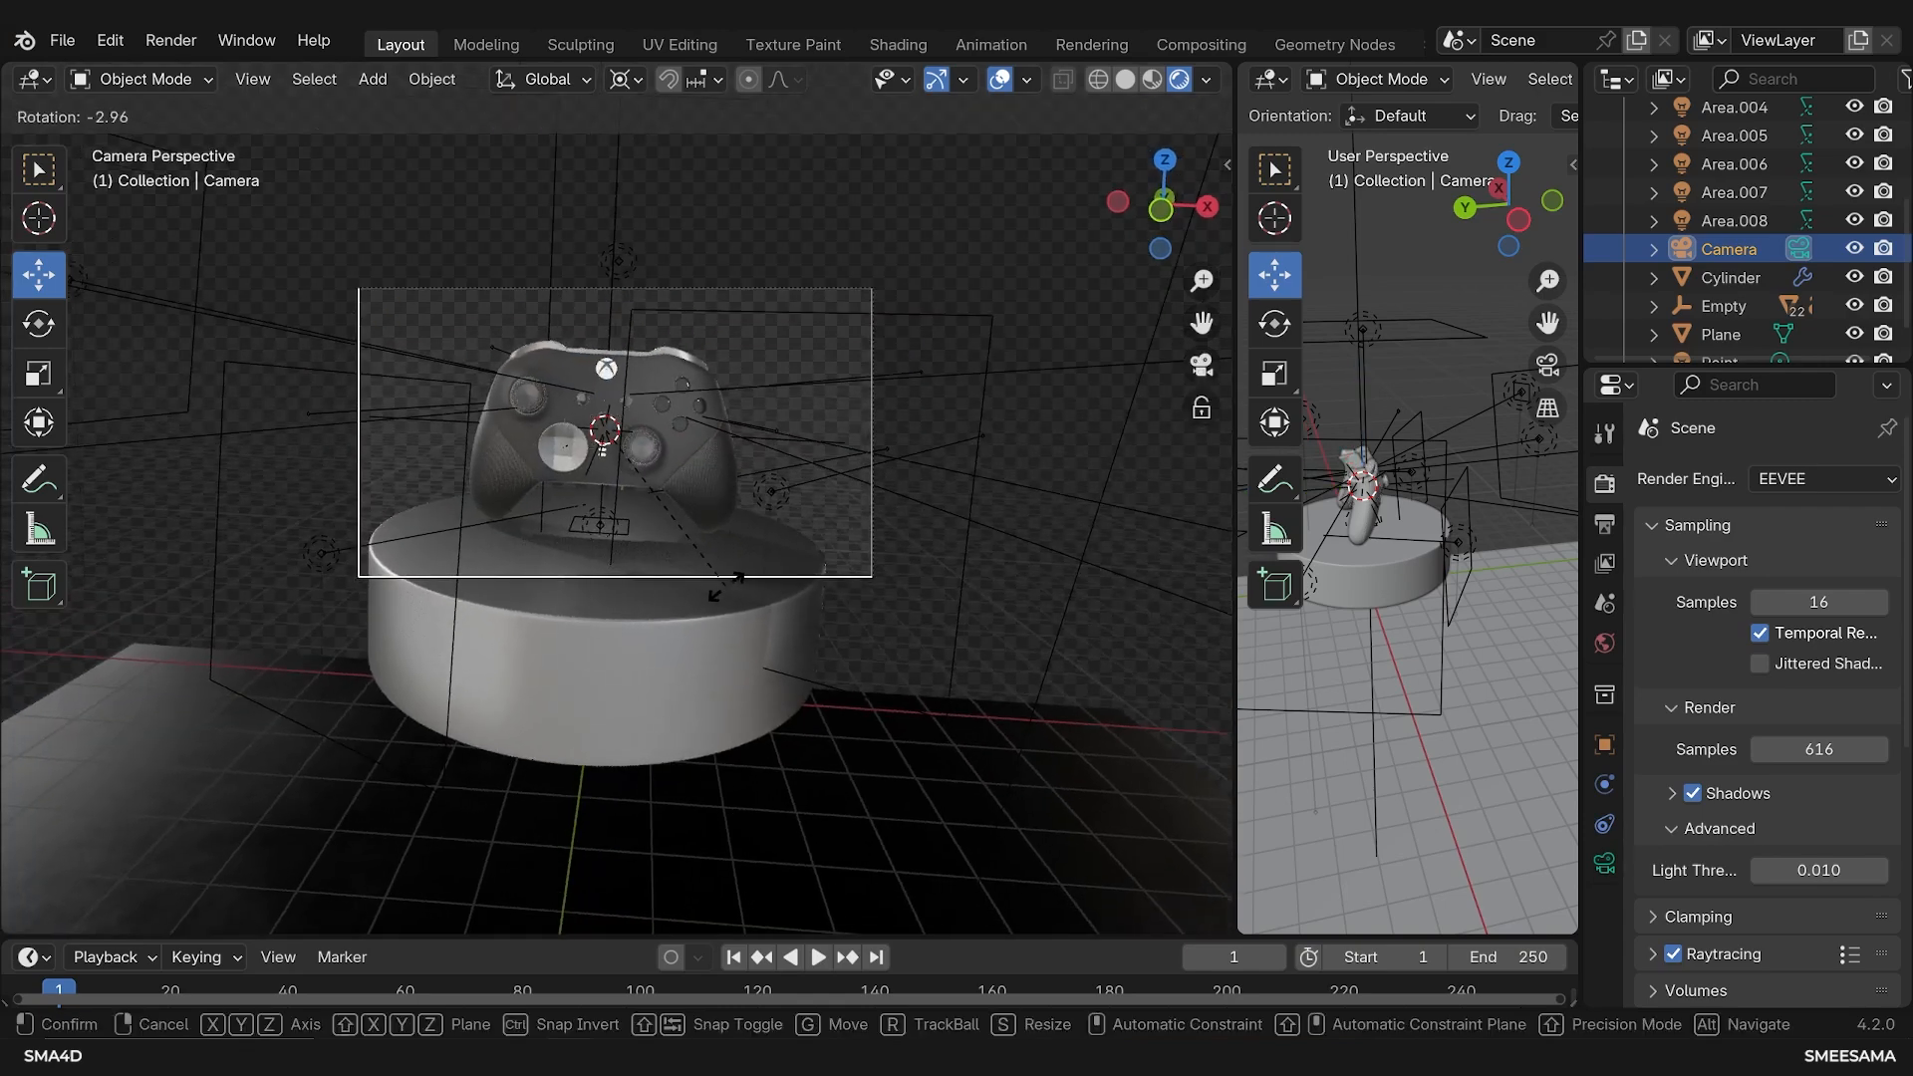
pyautogui.press('x')
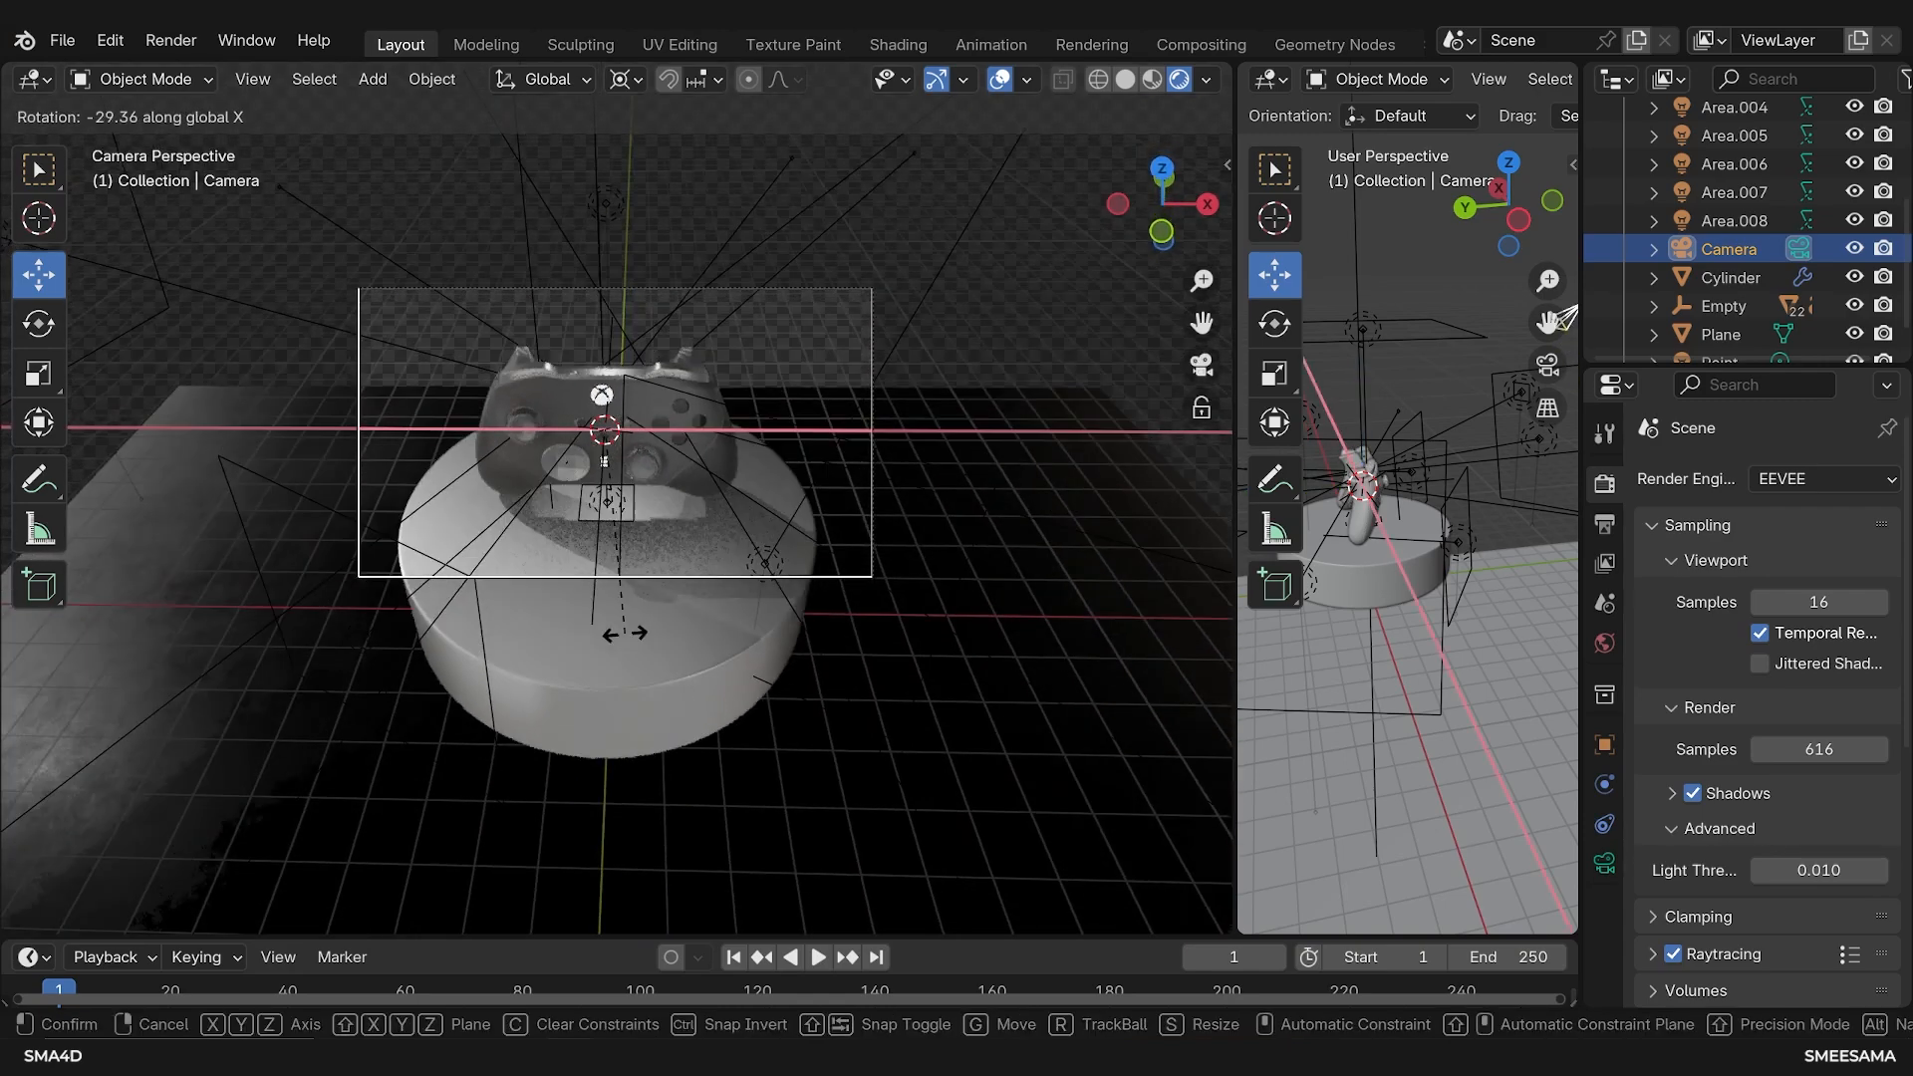
pyautogui.press('y')
pyautogui.press('z')
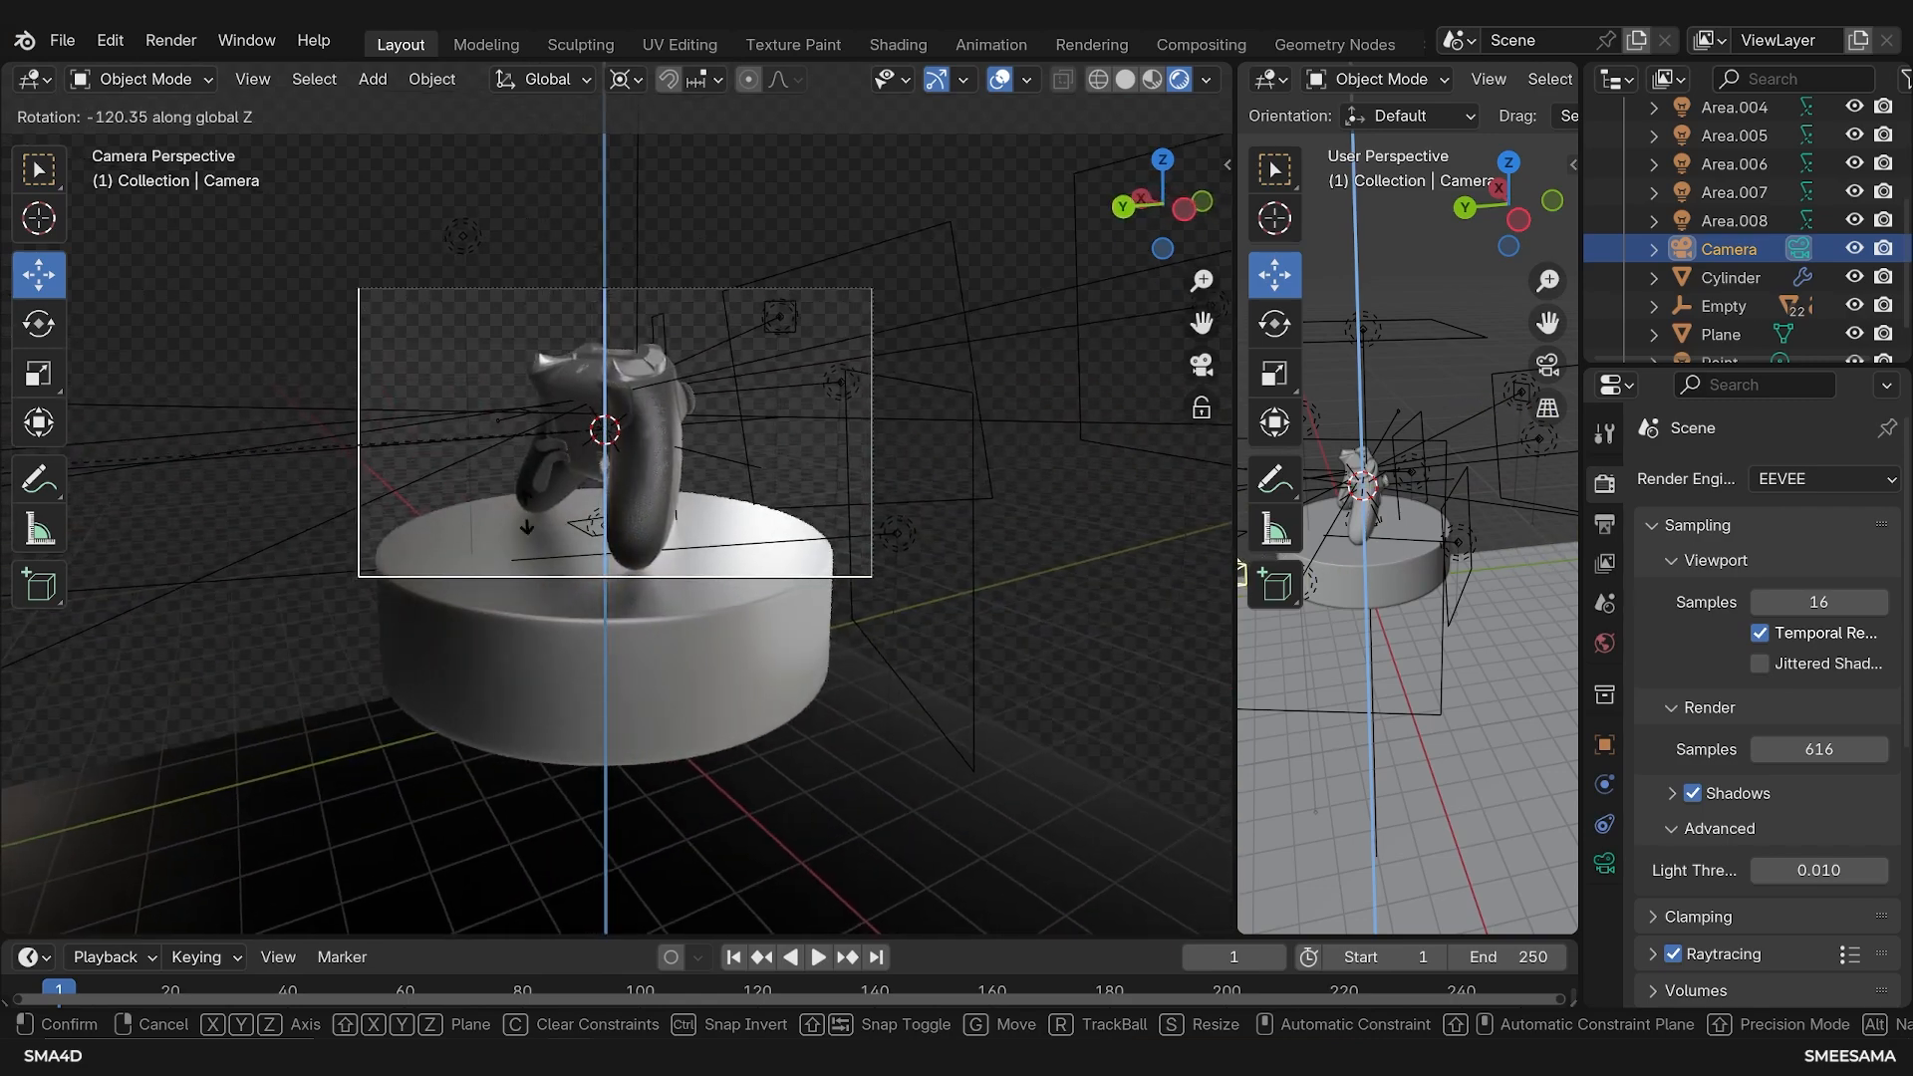
pyautogui.click(638, 480)
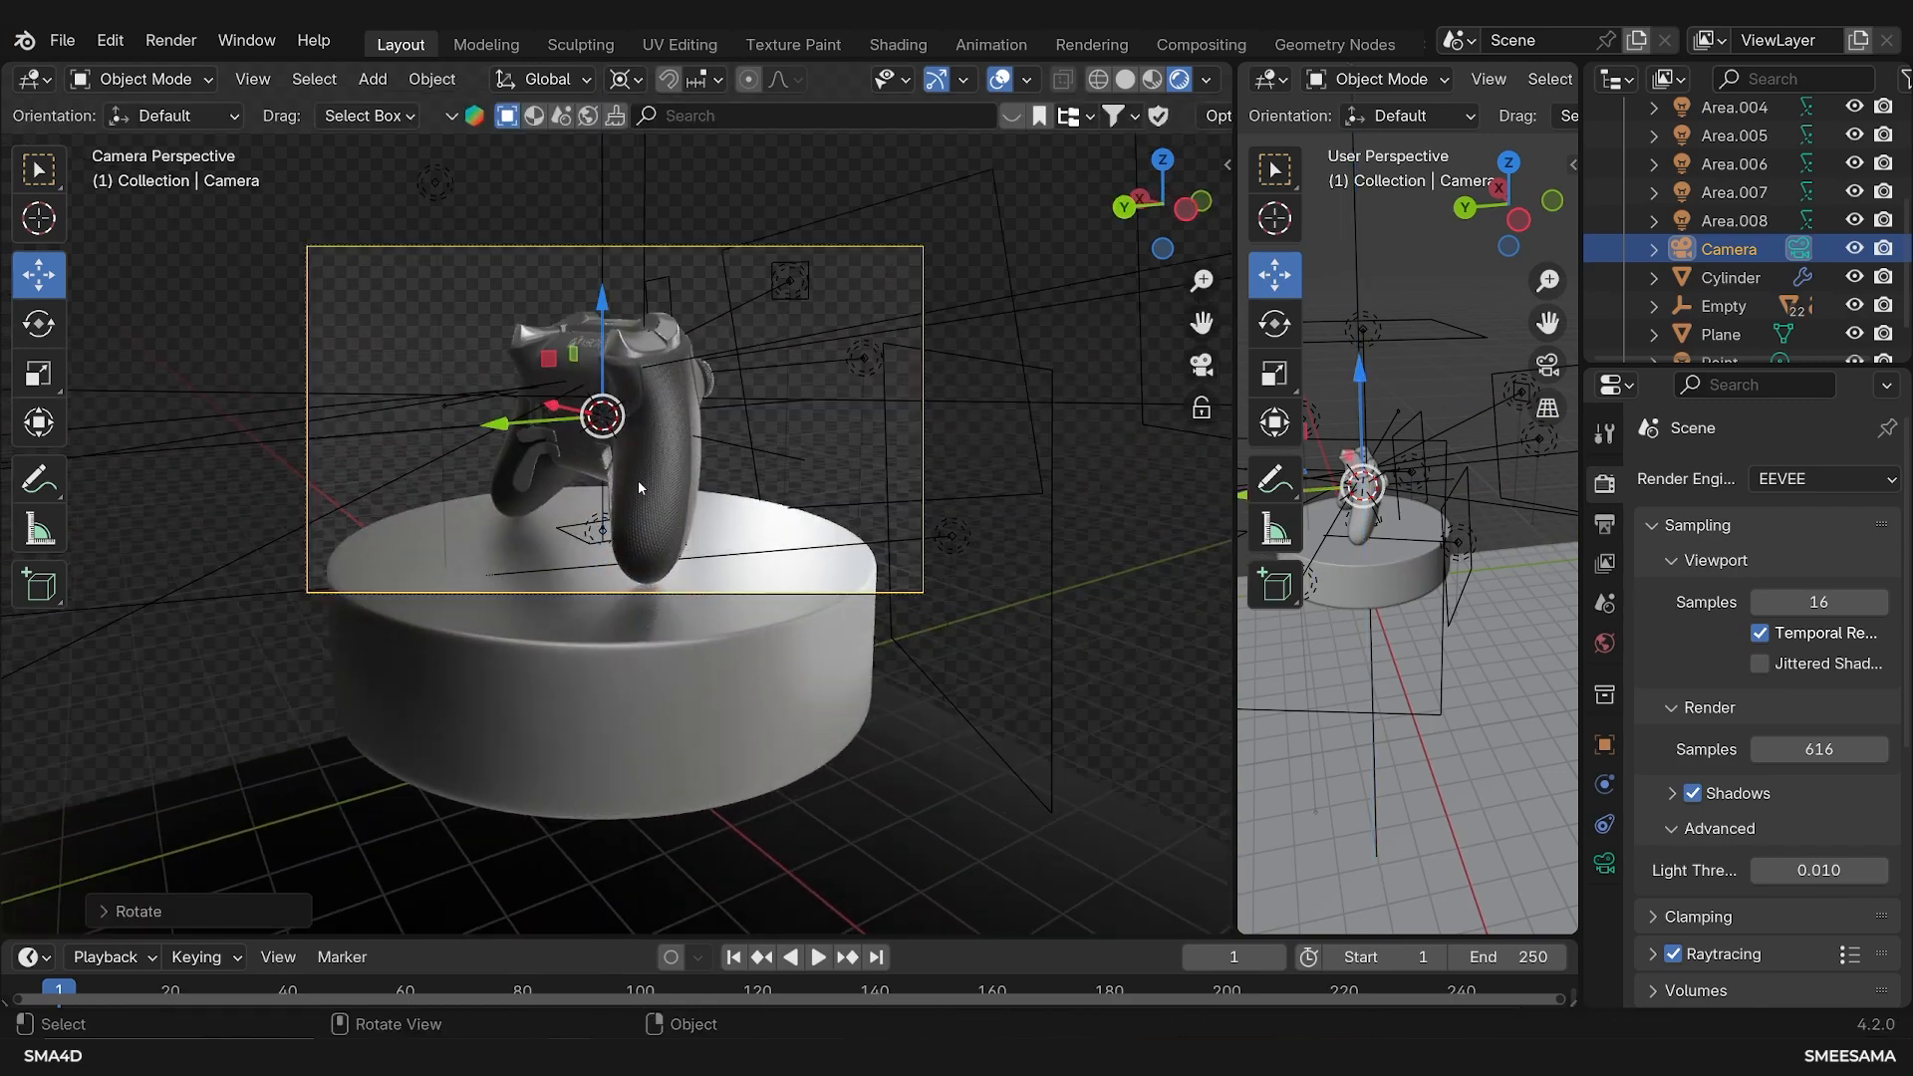
# Move the camera back from the controller along its local Z axis
pyautogui.press('g')
pyautogui.press('z')
pyautogui.click(649, 481)
pyautogui.press('g')
pyautogui.press('z')
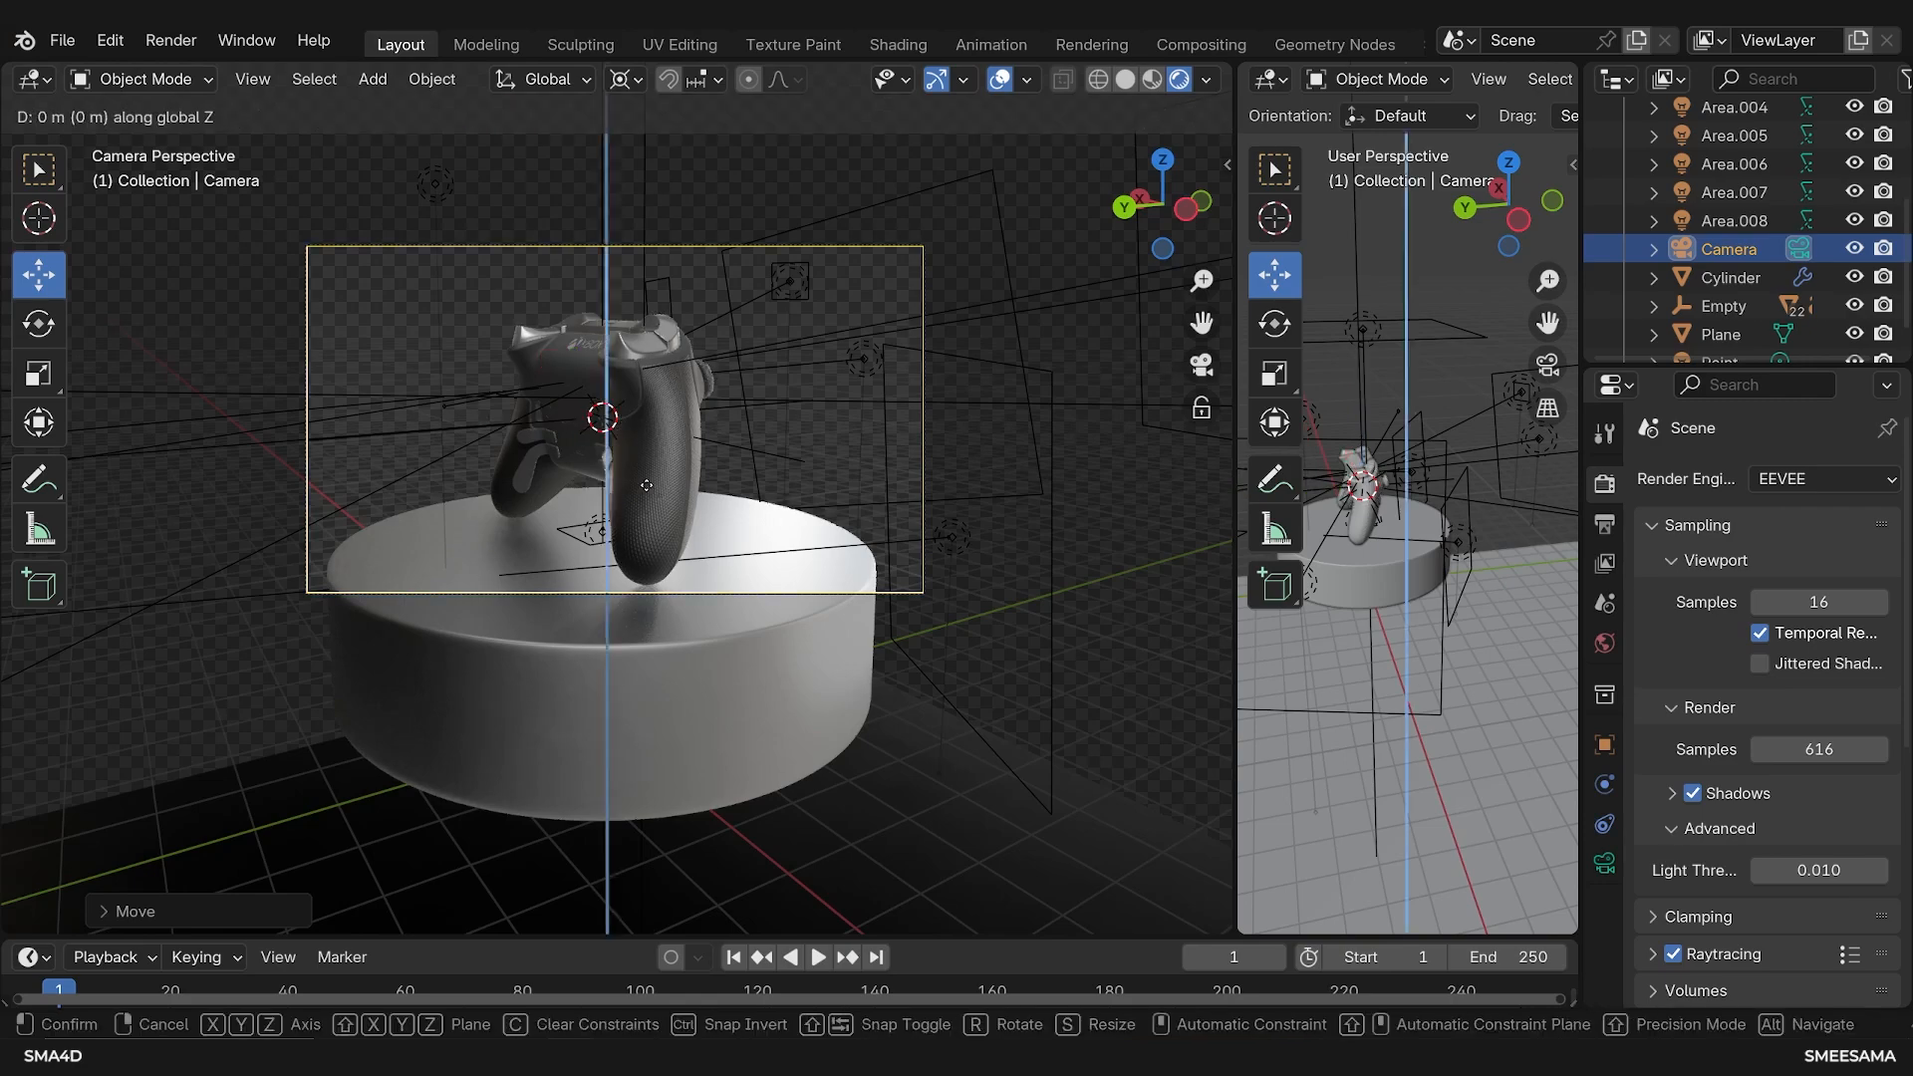
pyautogui.press('z')
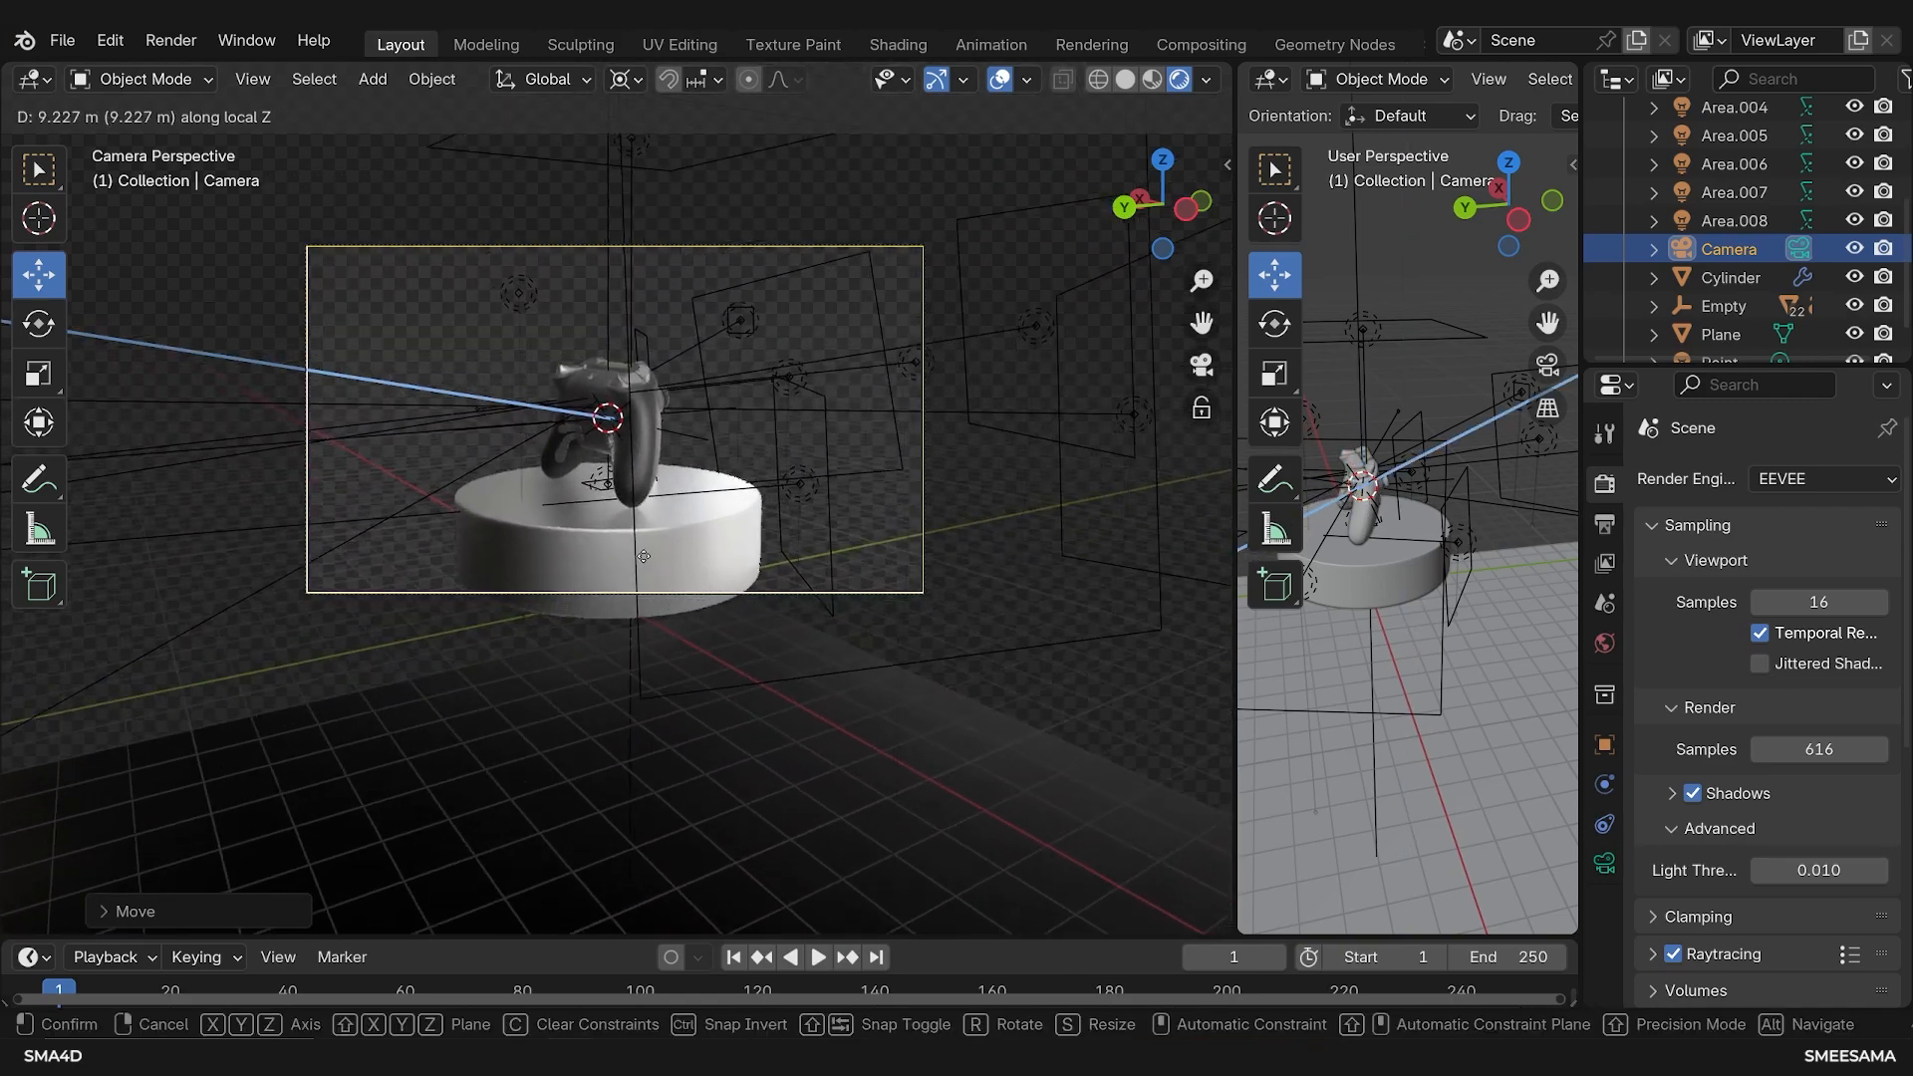
pyautogui.click(773, 565)
# Look at the scene from outside the camera and return the viewport to the active camera's view
pyautogui.moveTo(773, 566); pyautogui.dragTo(983, 534, button='middle')
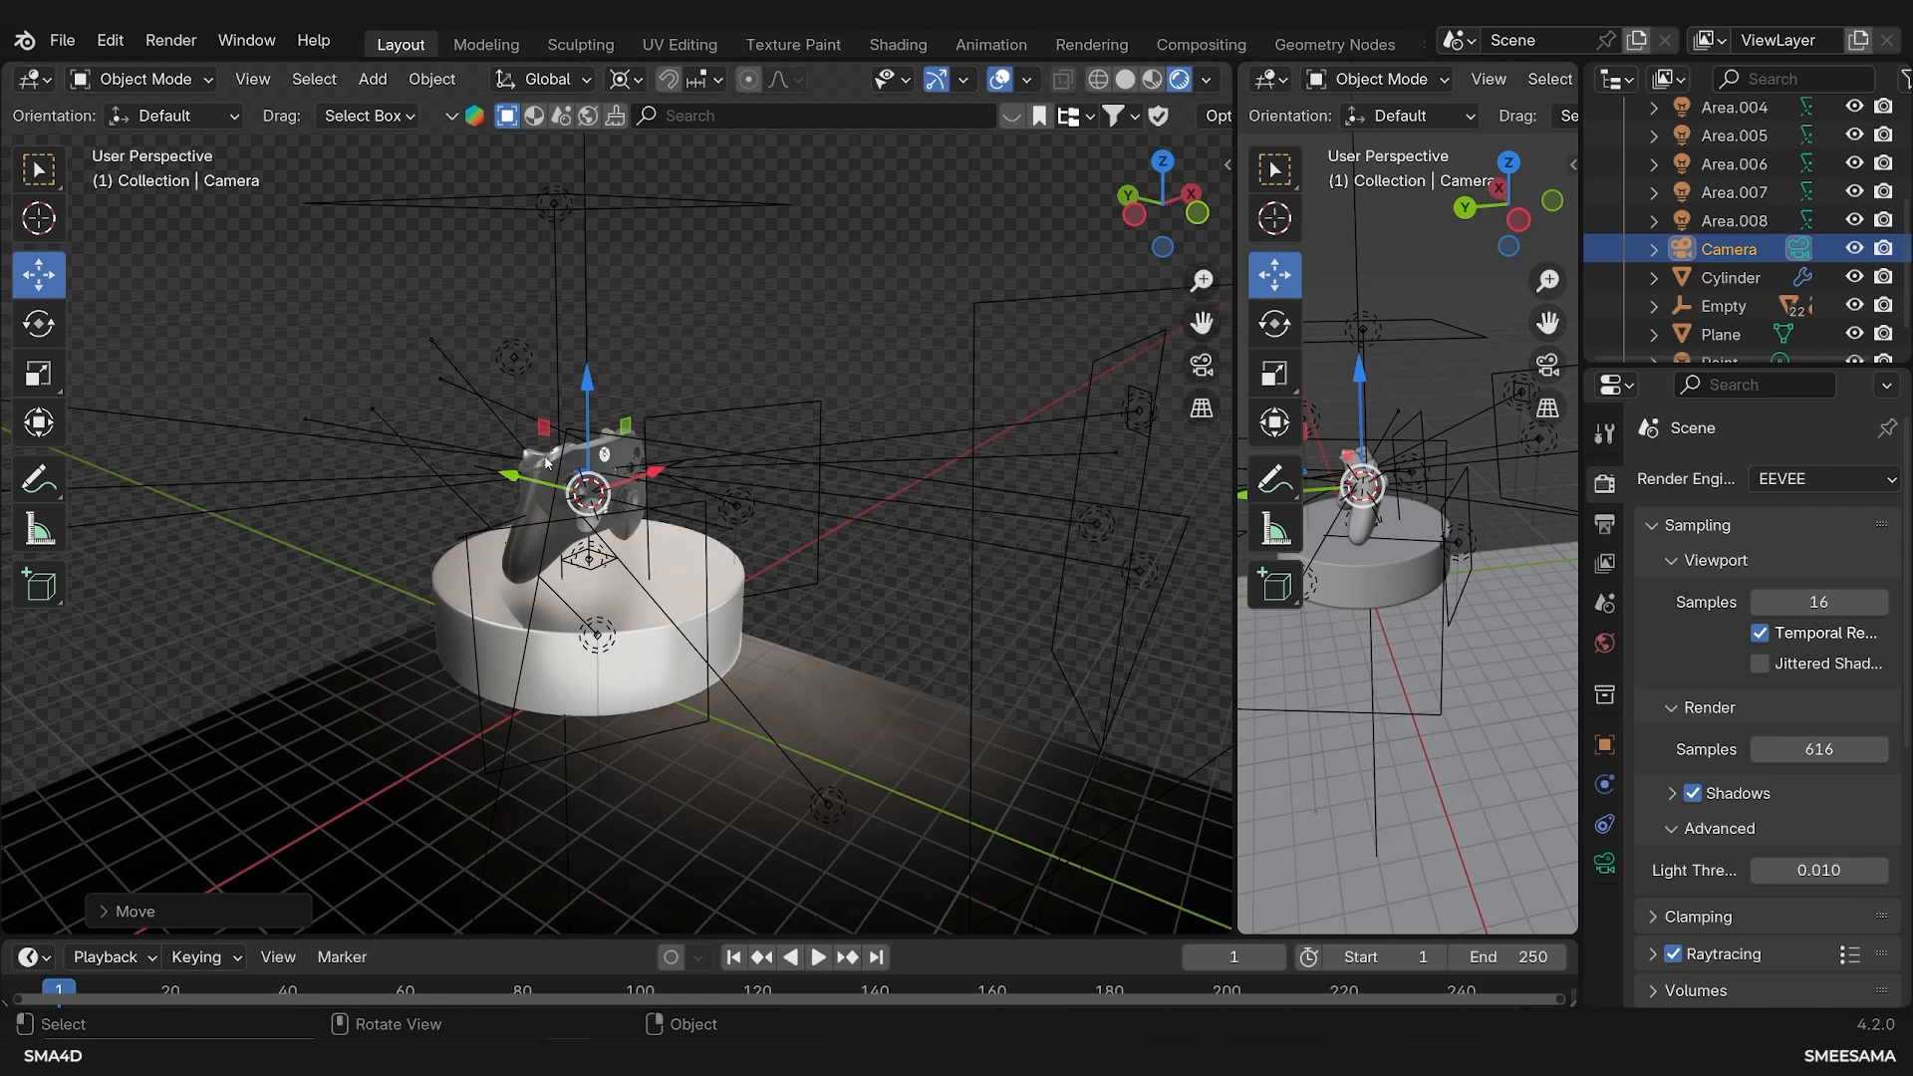
pyautogui.press('KP_0')
pyautogui.moveTo(549, 461); pyautogui.dragTo(528, 555, button='middle')
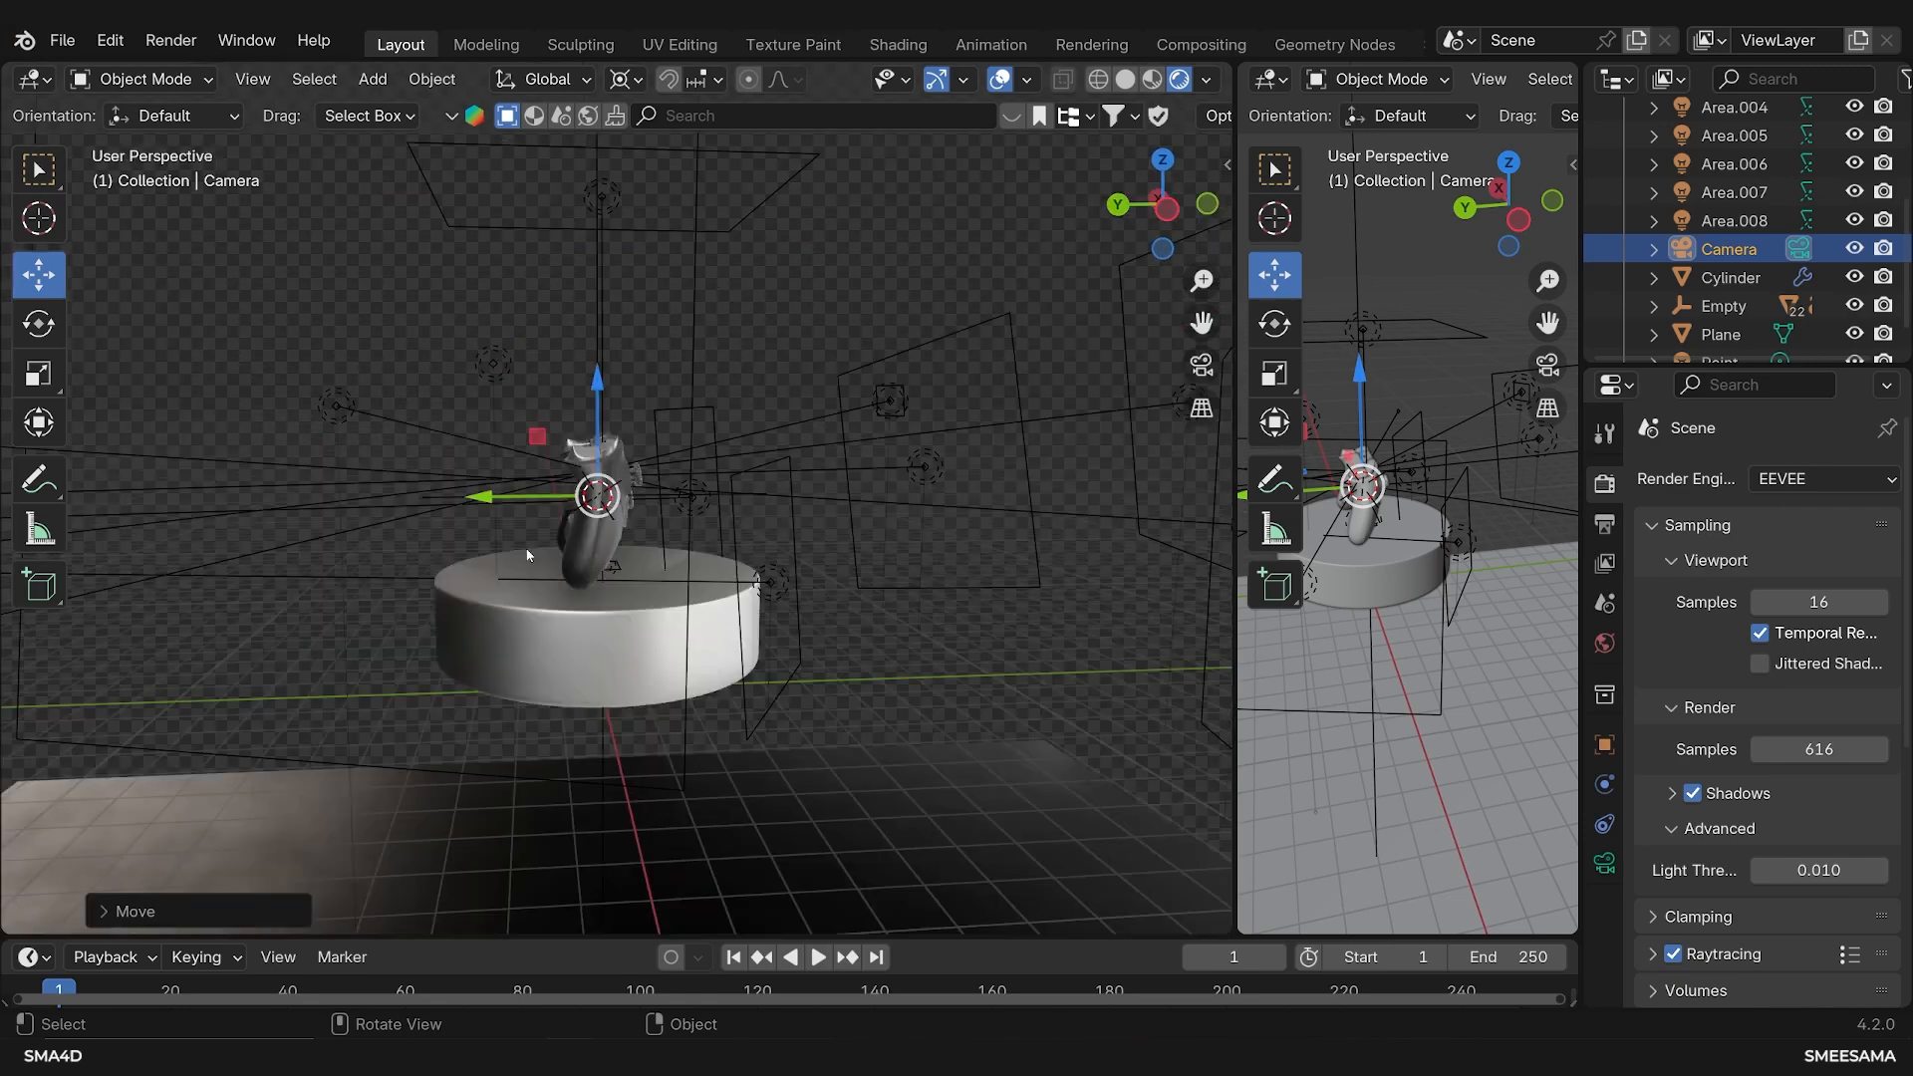
pyautogui.click(254, 82)
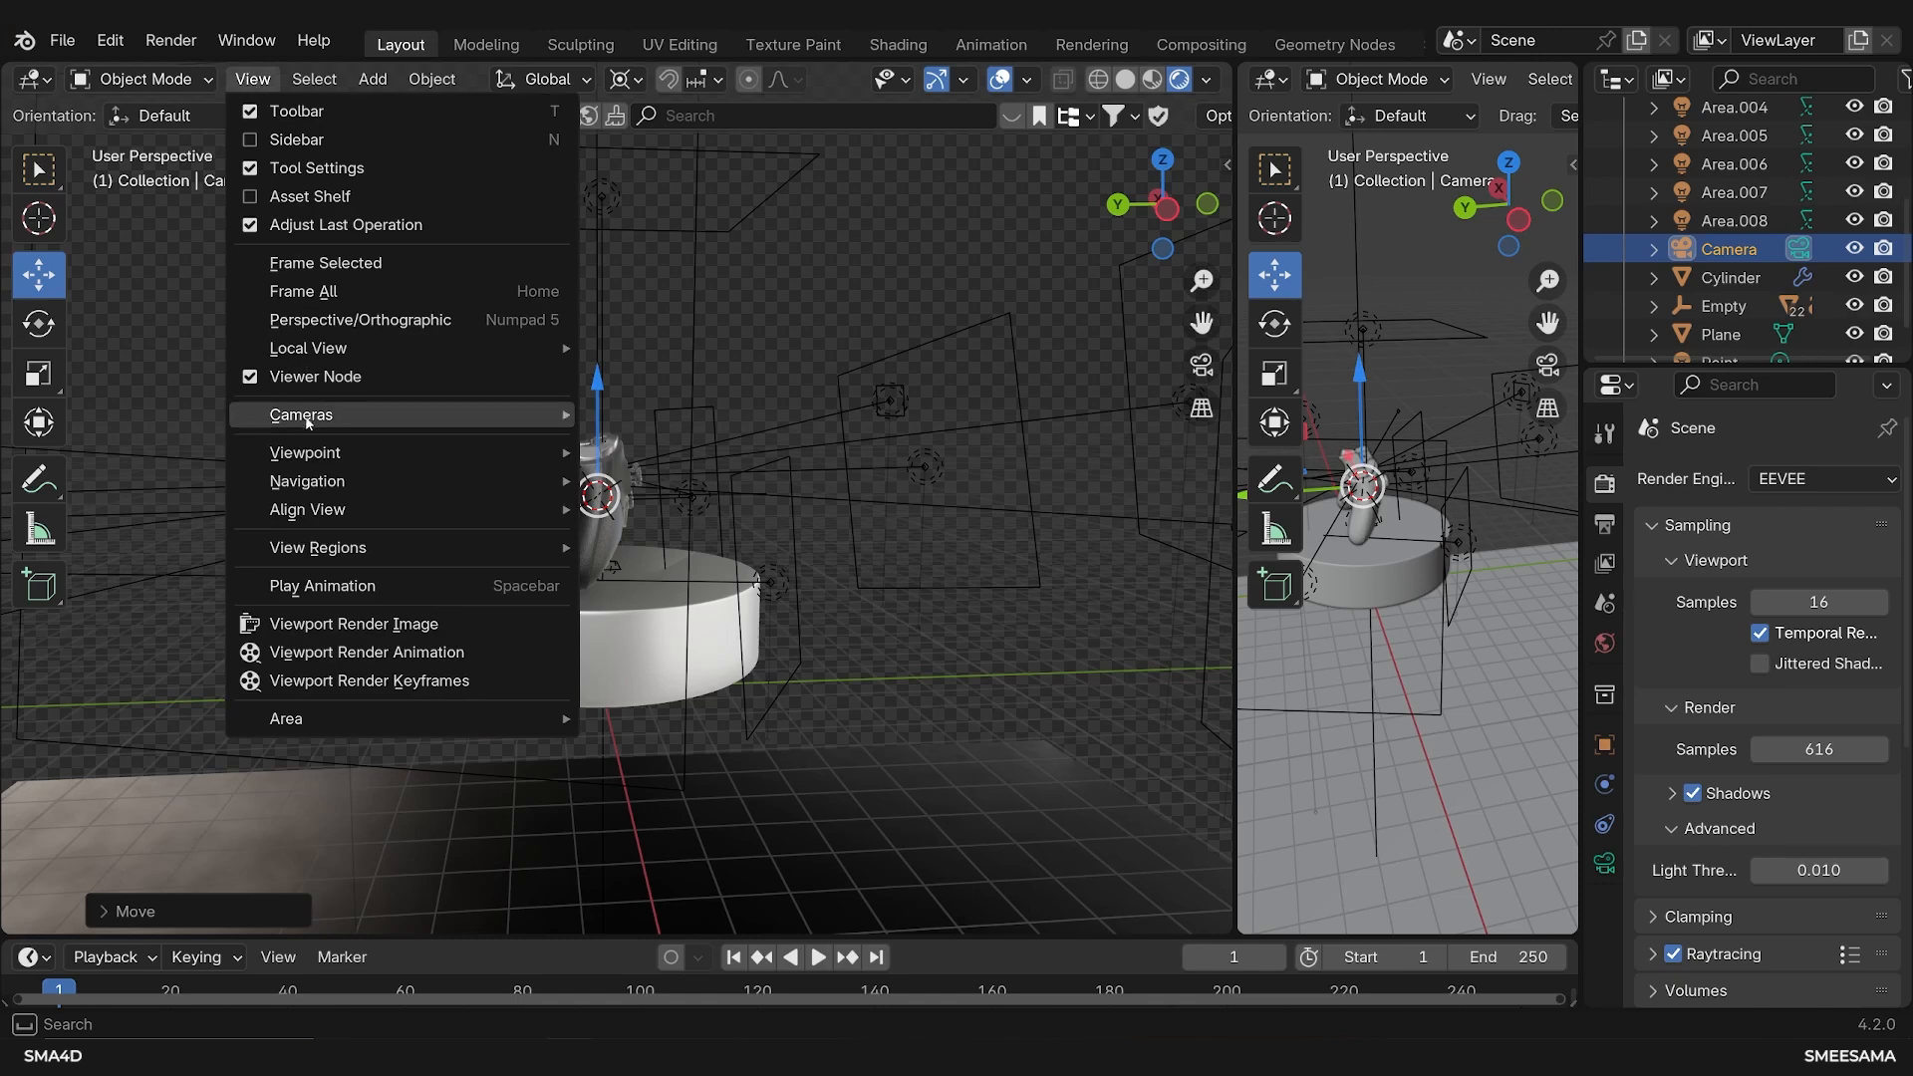
pyautogui.moveTo(319, 414)
pyautogui.click(676, 444)
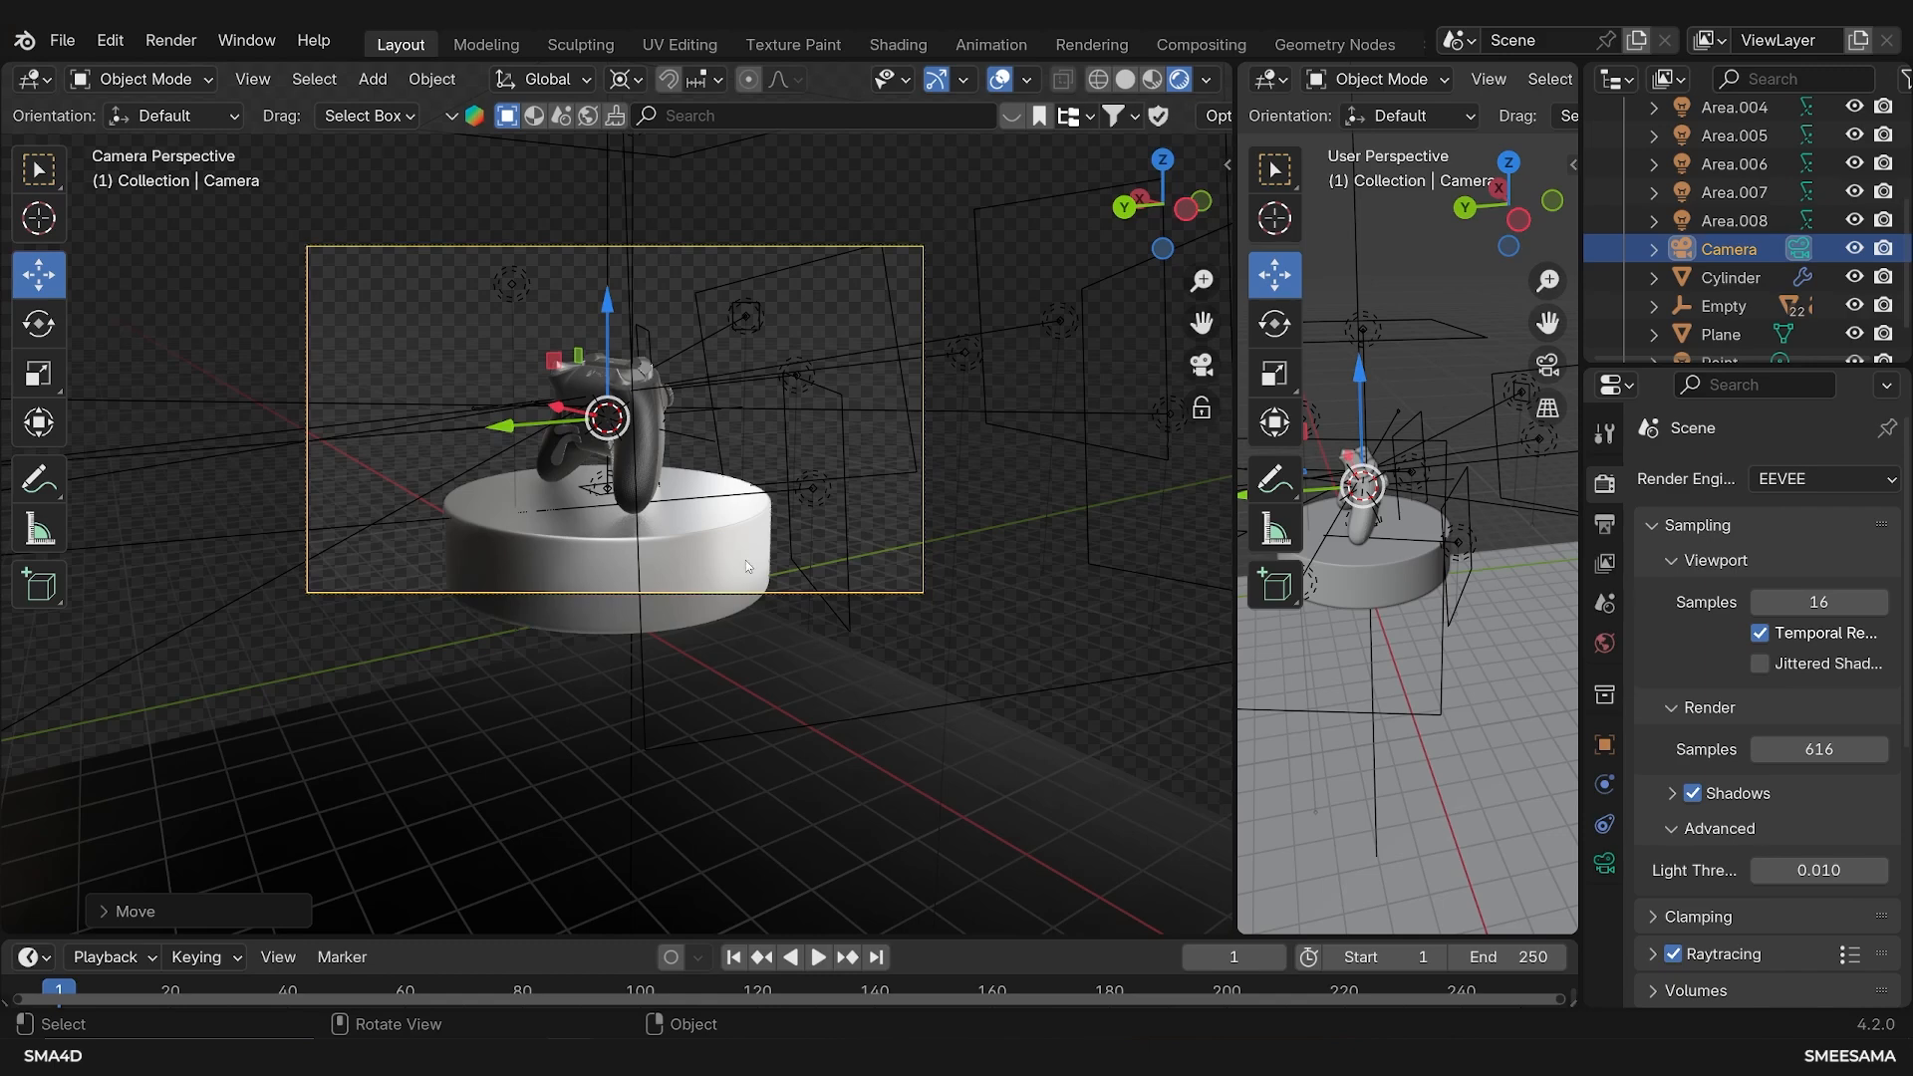
# Render a still image from the camera and fit the whole render result in view
pyautogui.click(171, 39)
pyautogui.click(229, 79)
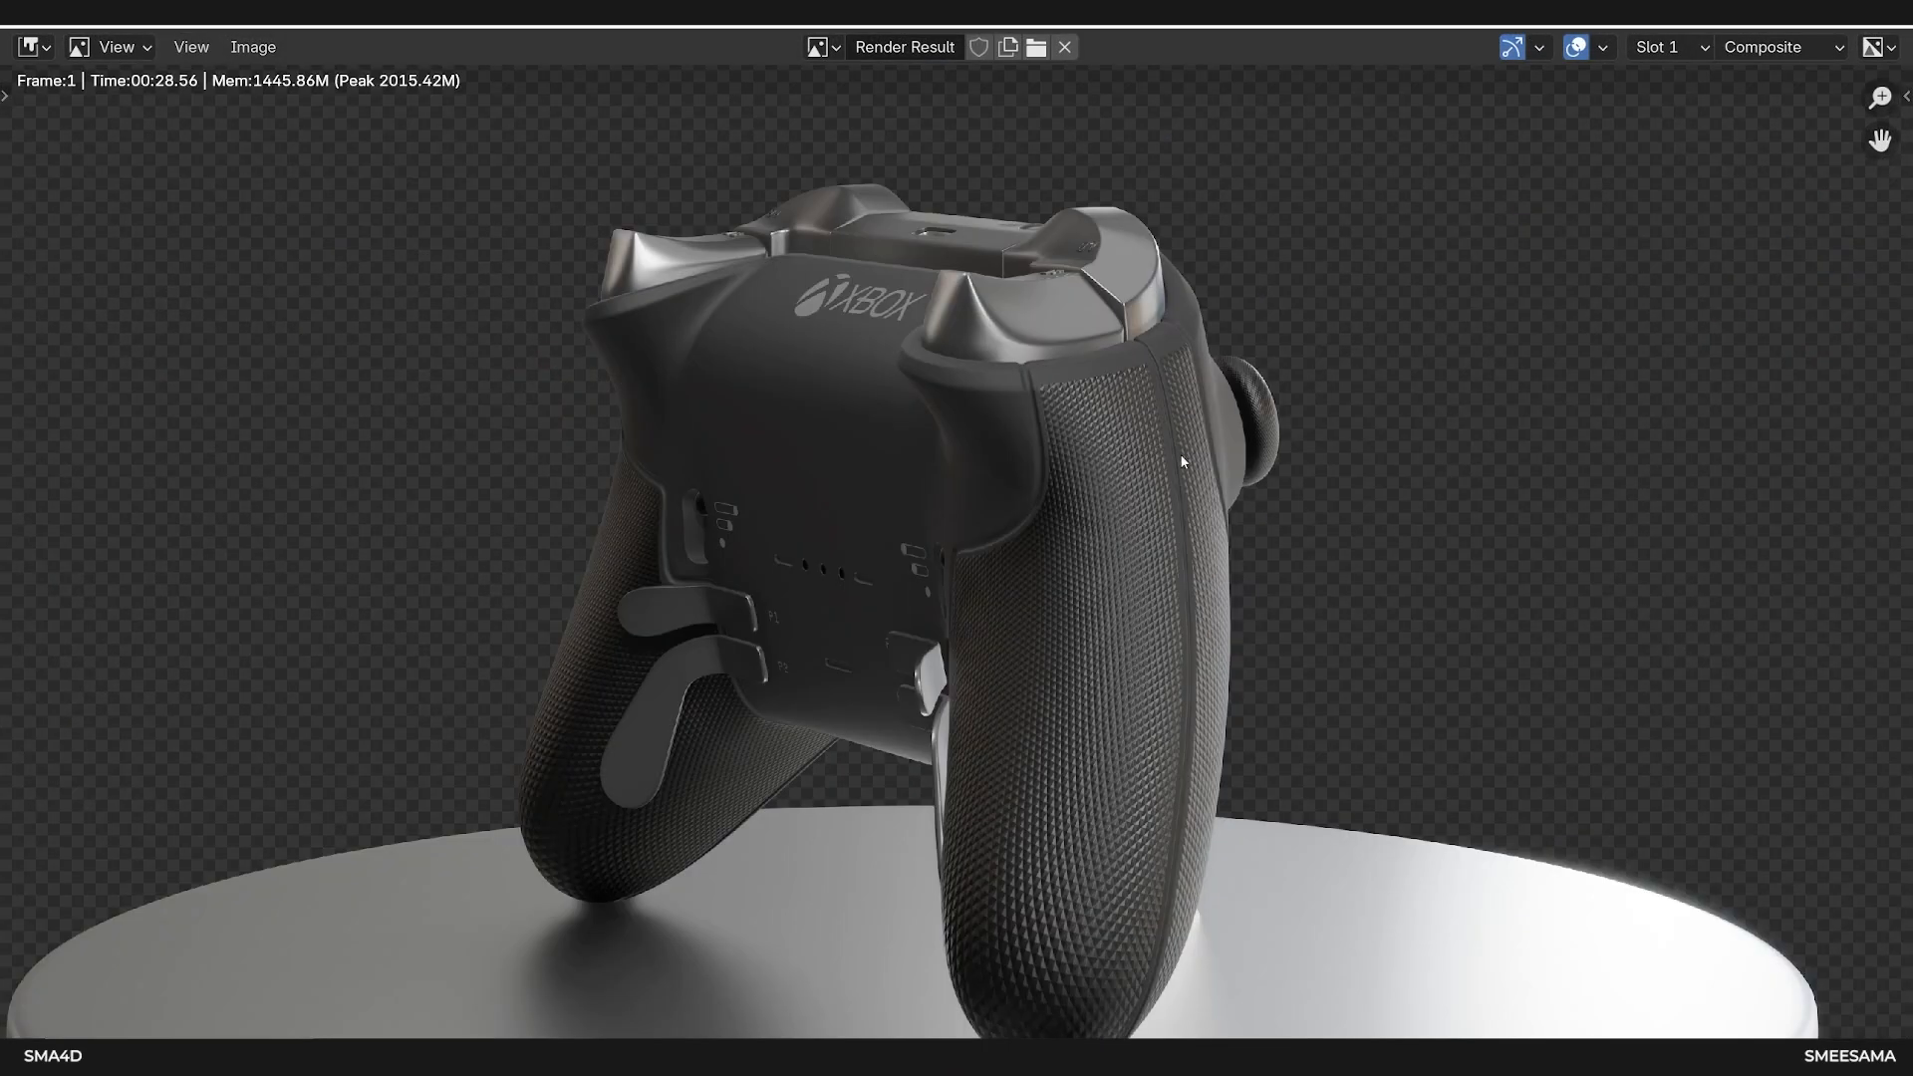
pyautogui.scroll(-4, 1186, 461)
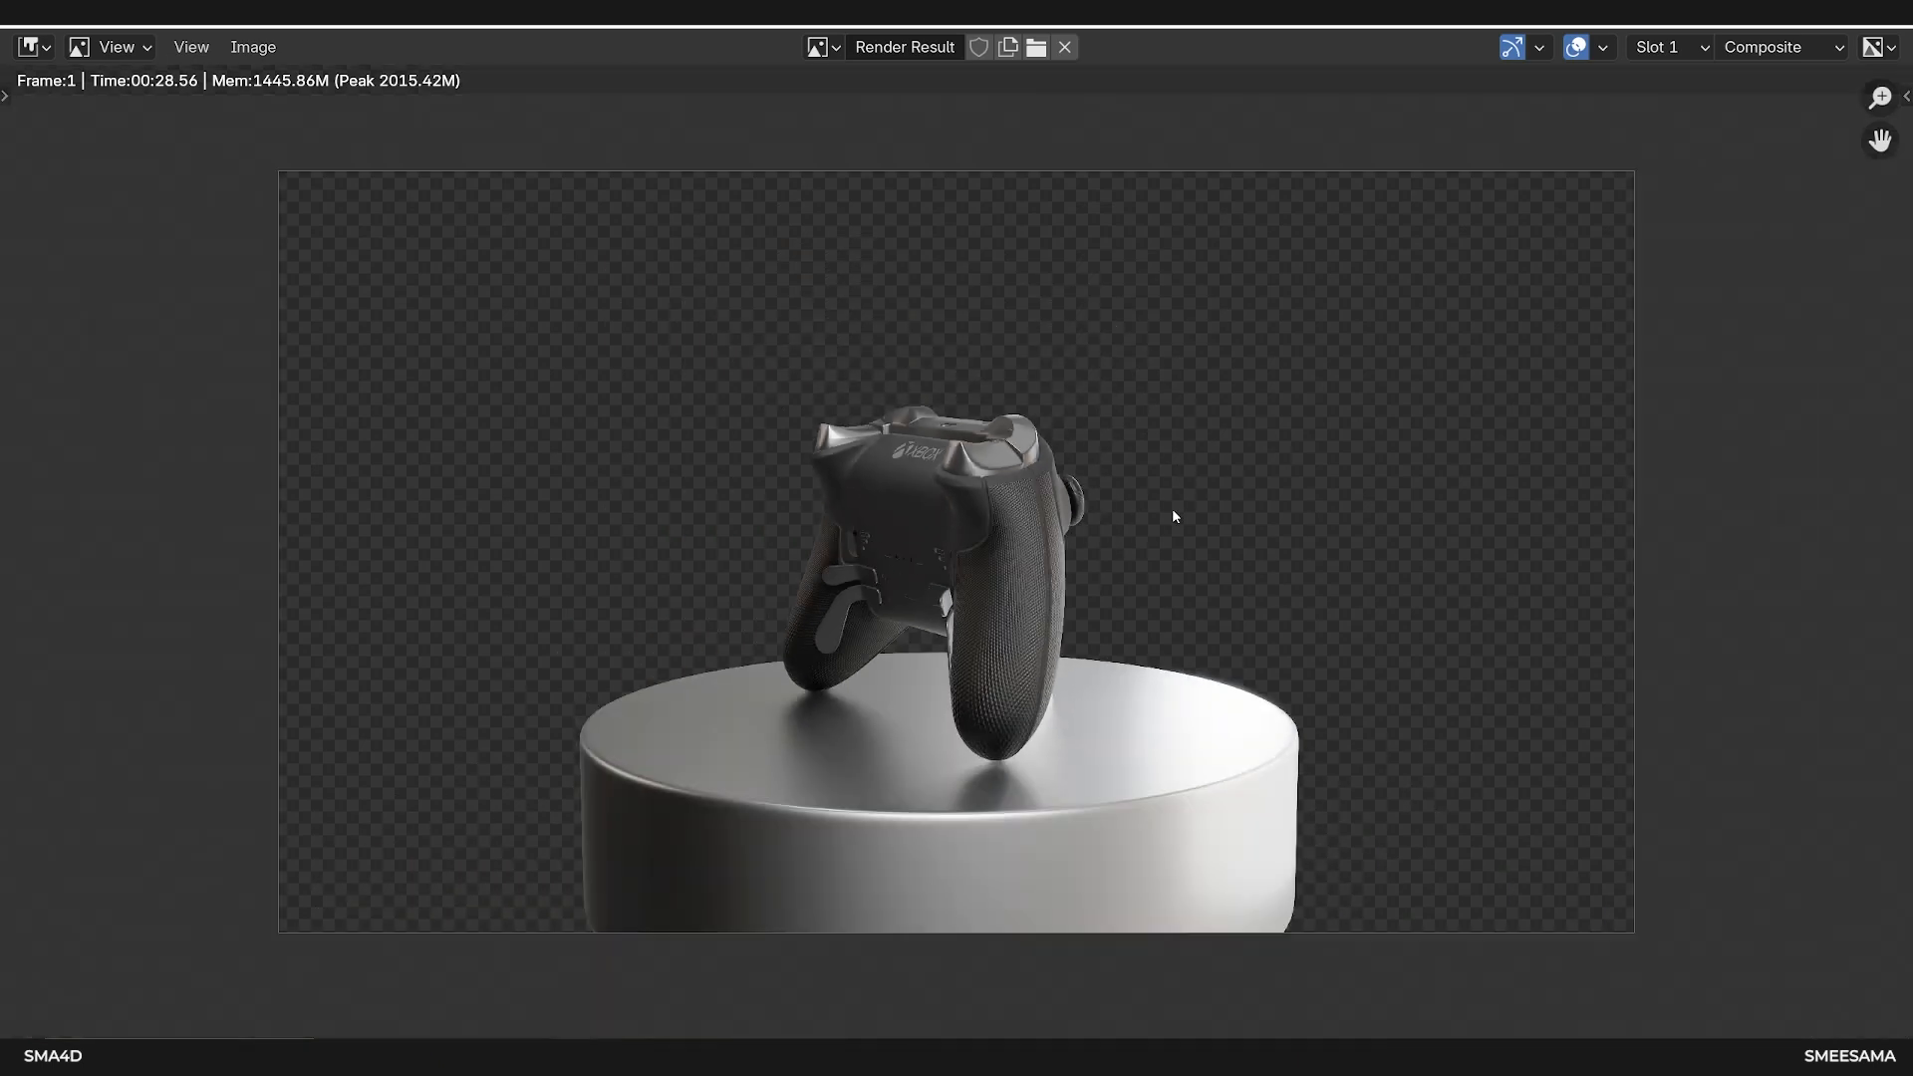
# Save the rendered controller image as an RGBA PNG file in the Camera folder
pyautogui.click(254, 47)
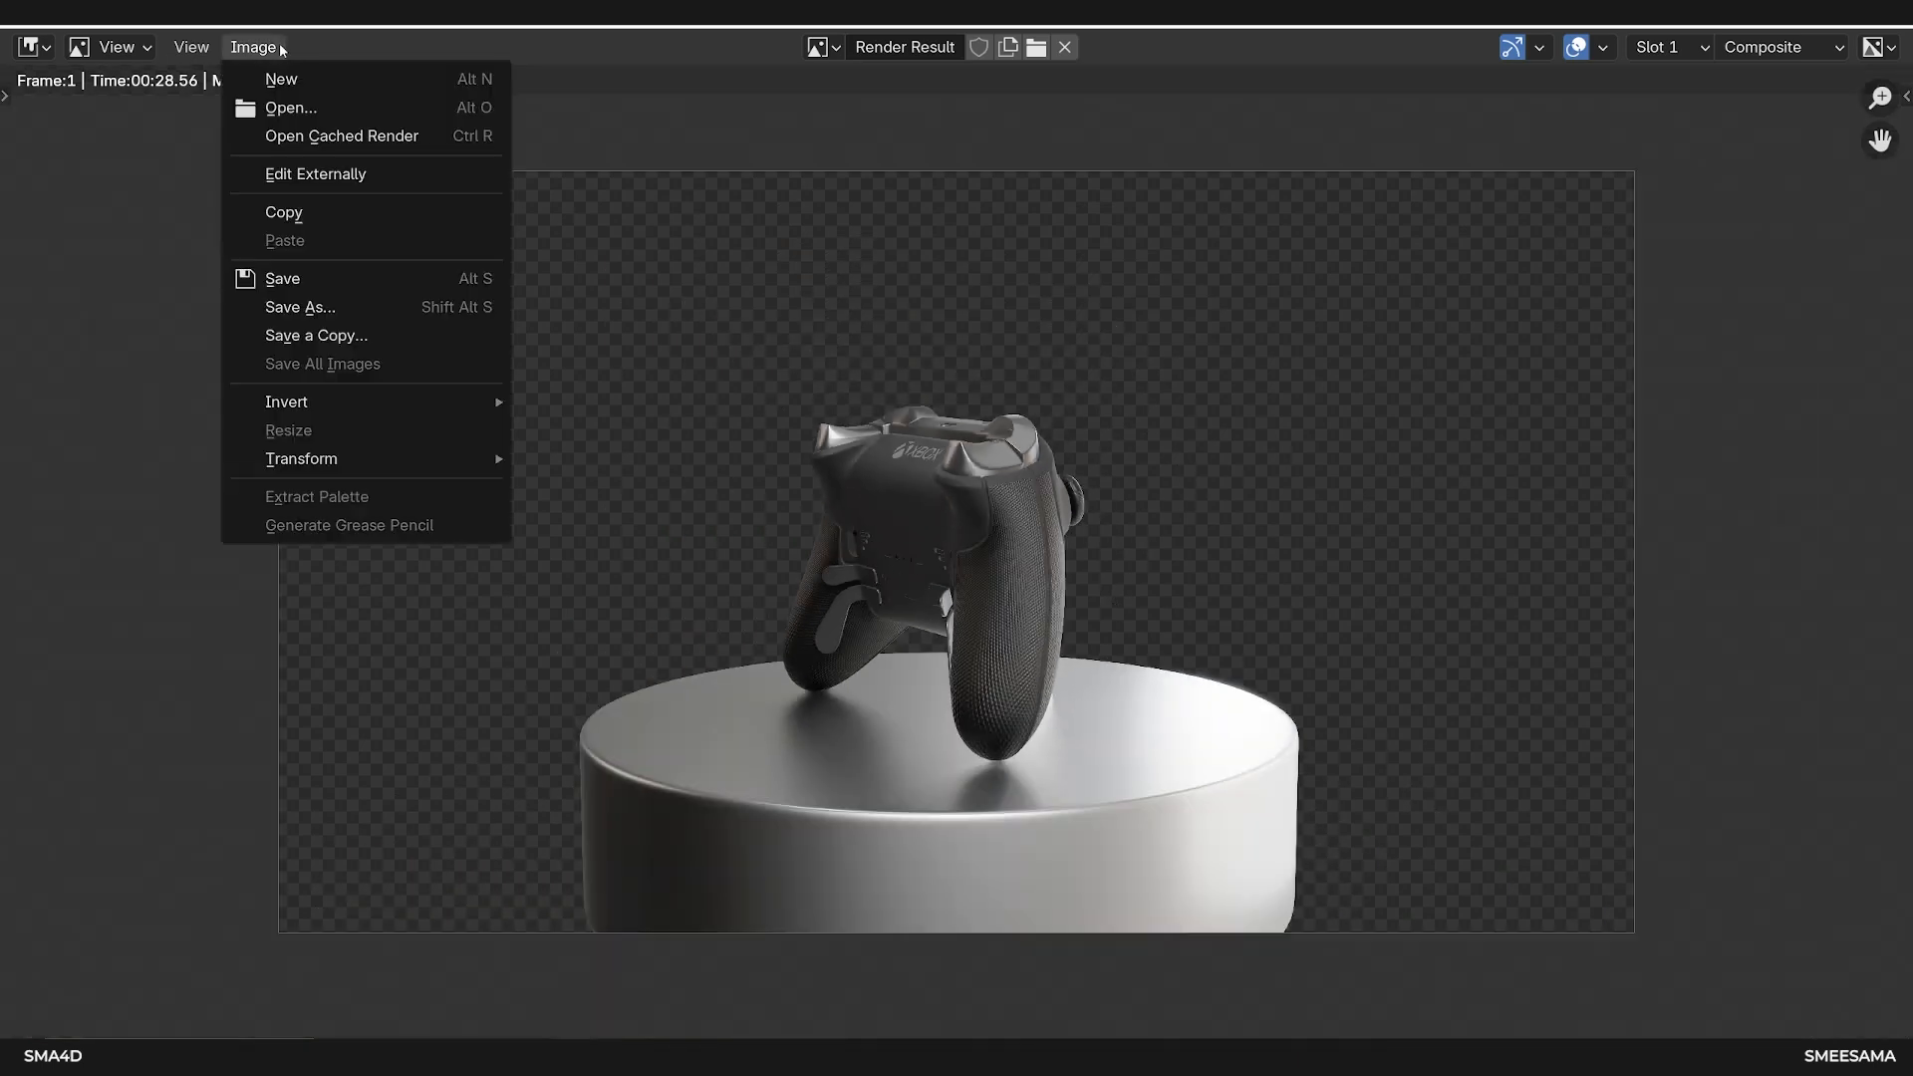
pyautogui.click(304, 308)
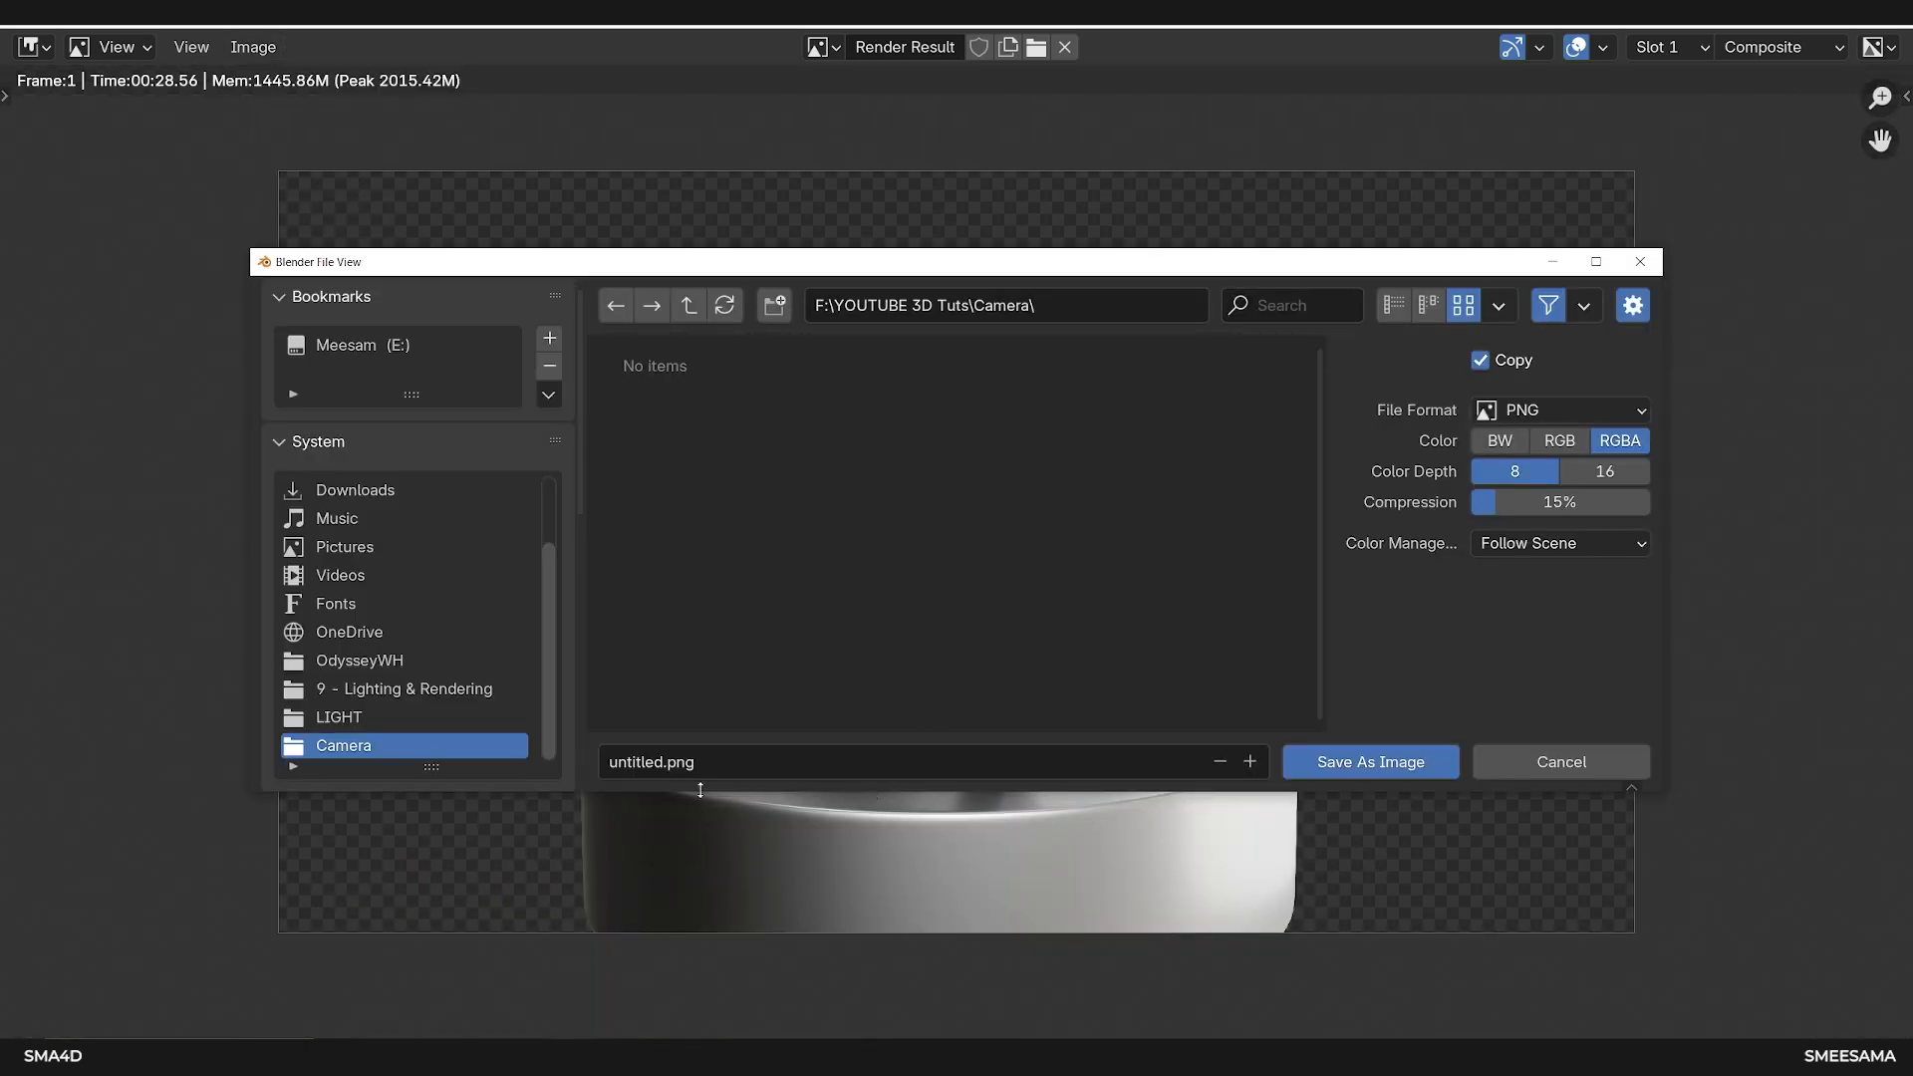
pyautogui.click(688, 762)
pyautogui.write('c')
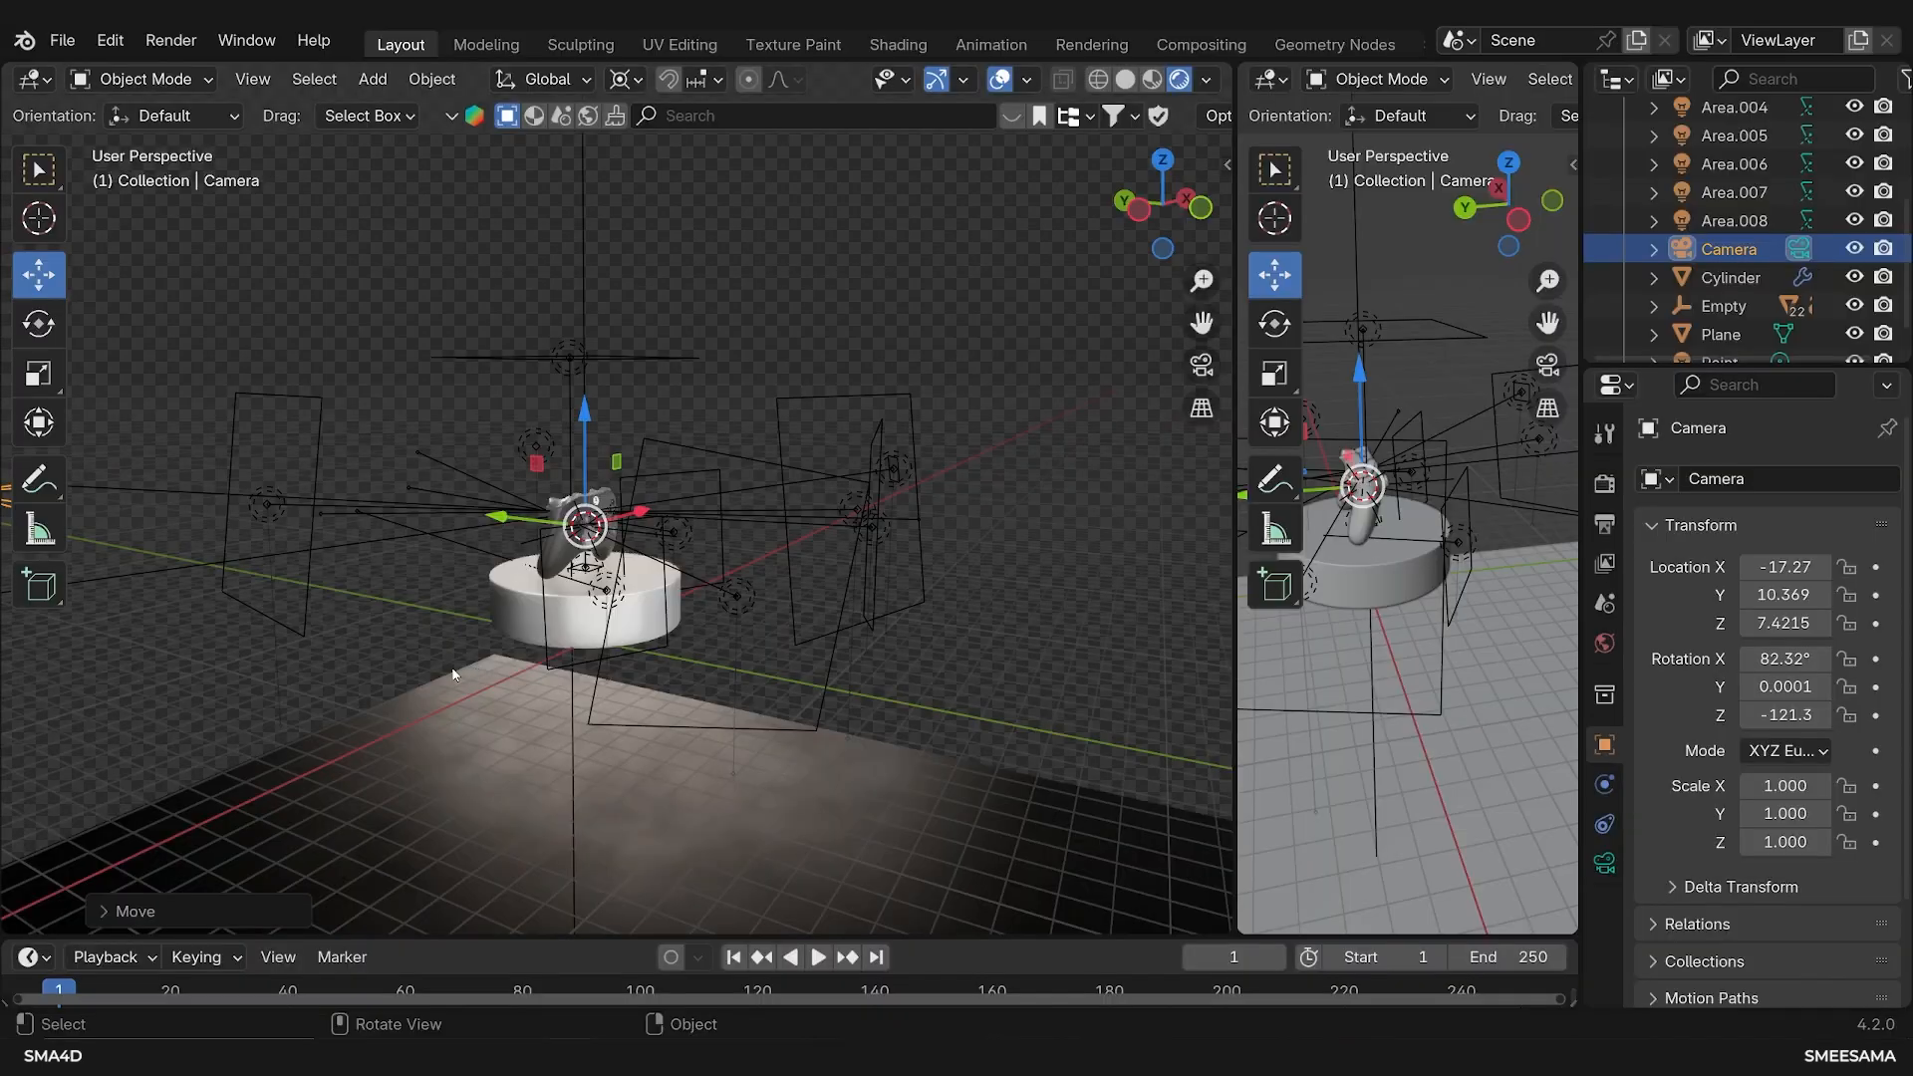
# Adjust the camera's Y location to 10.389, and try a Y rotation change before undoing it
pyautogui.keyDown('shift'); pyautogui.moveTo(452, 674); pyautogui.dragTo(759, 669, button='middle'); pyautogui.keyUp('shift')
pyautogui.moveTo(1781, 600); pyautogui.dragTo(1782, 600)
pyautogui.moveTo(1785, 688); pyautogui.dragTo(1792, 687)
pyautogui.hotkey('ctrl', 'z')
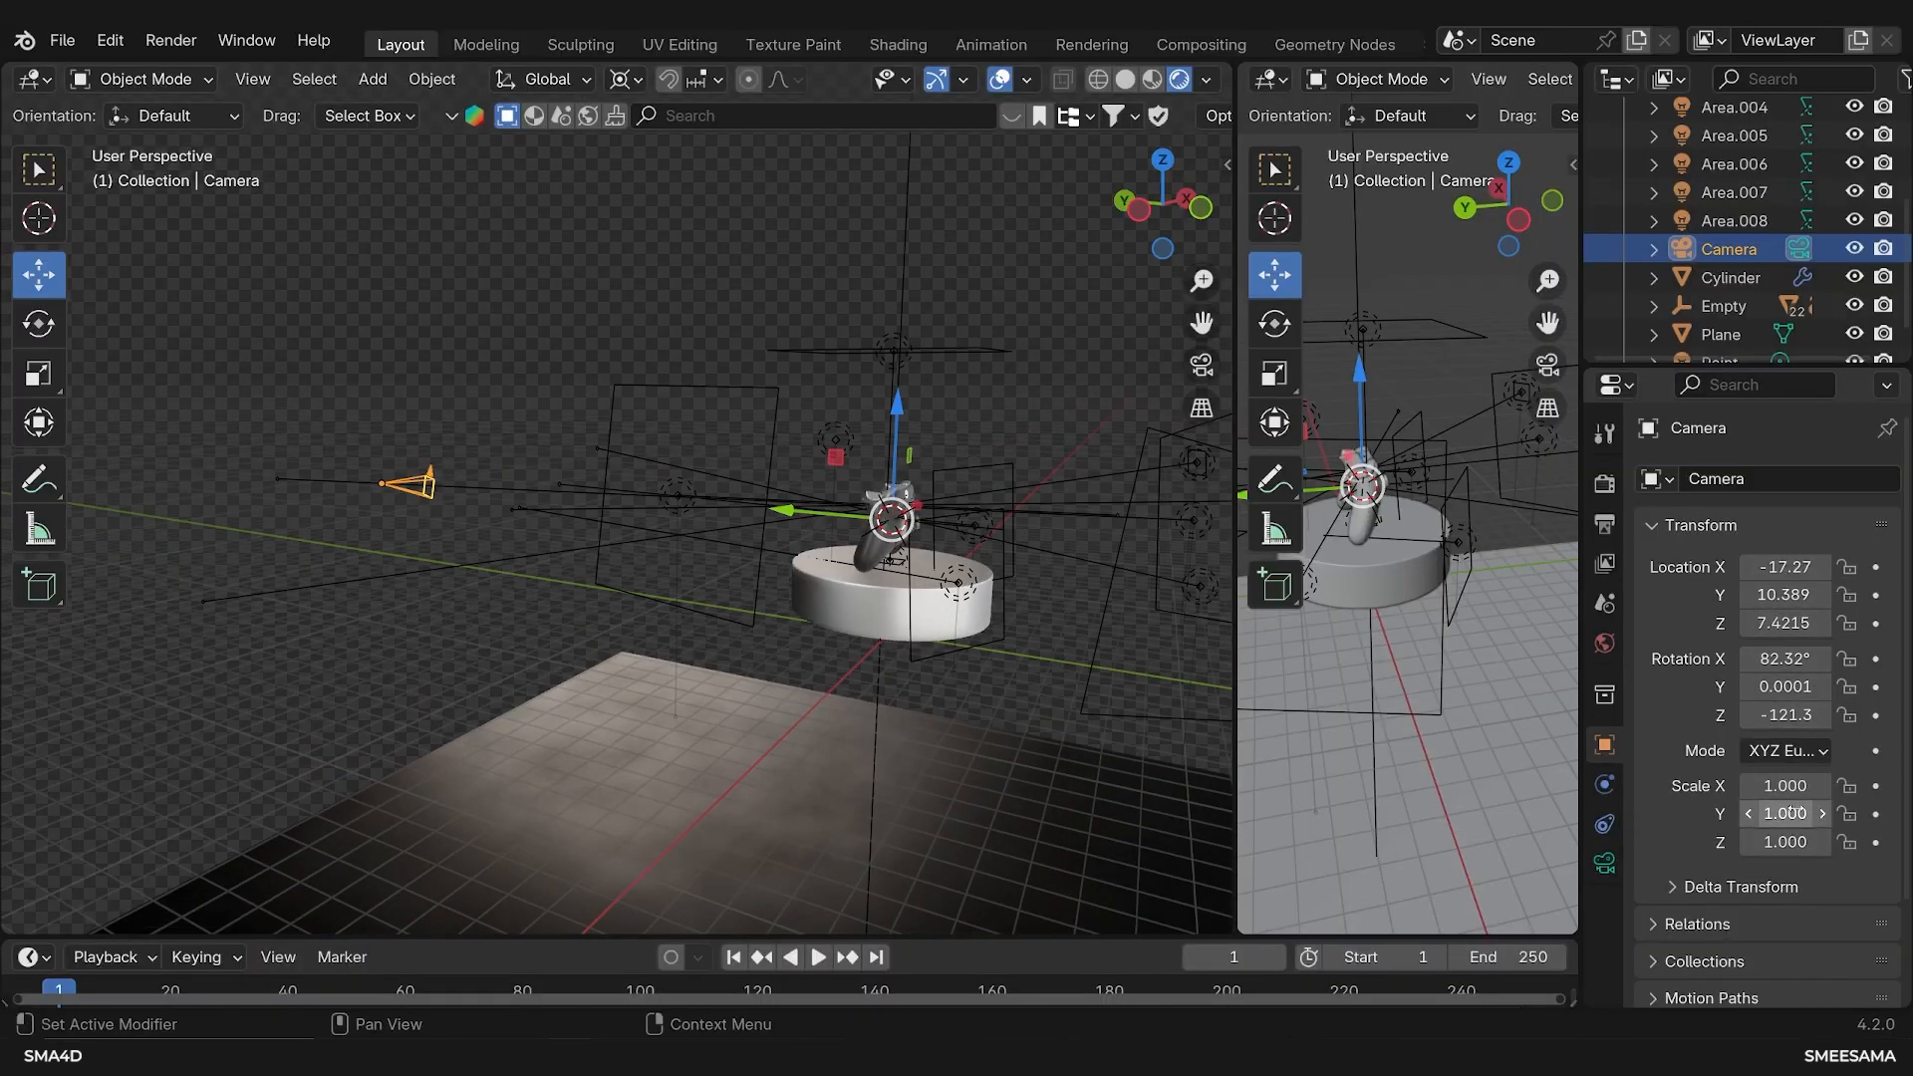
pyautogui.scroll(3, 449, 511)
pyautogui.scroll(-2, 720, 623)
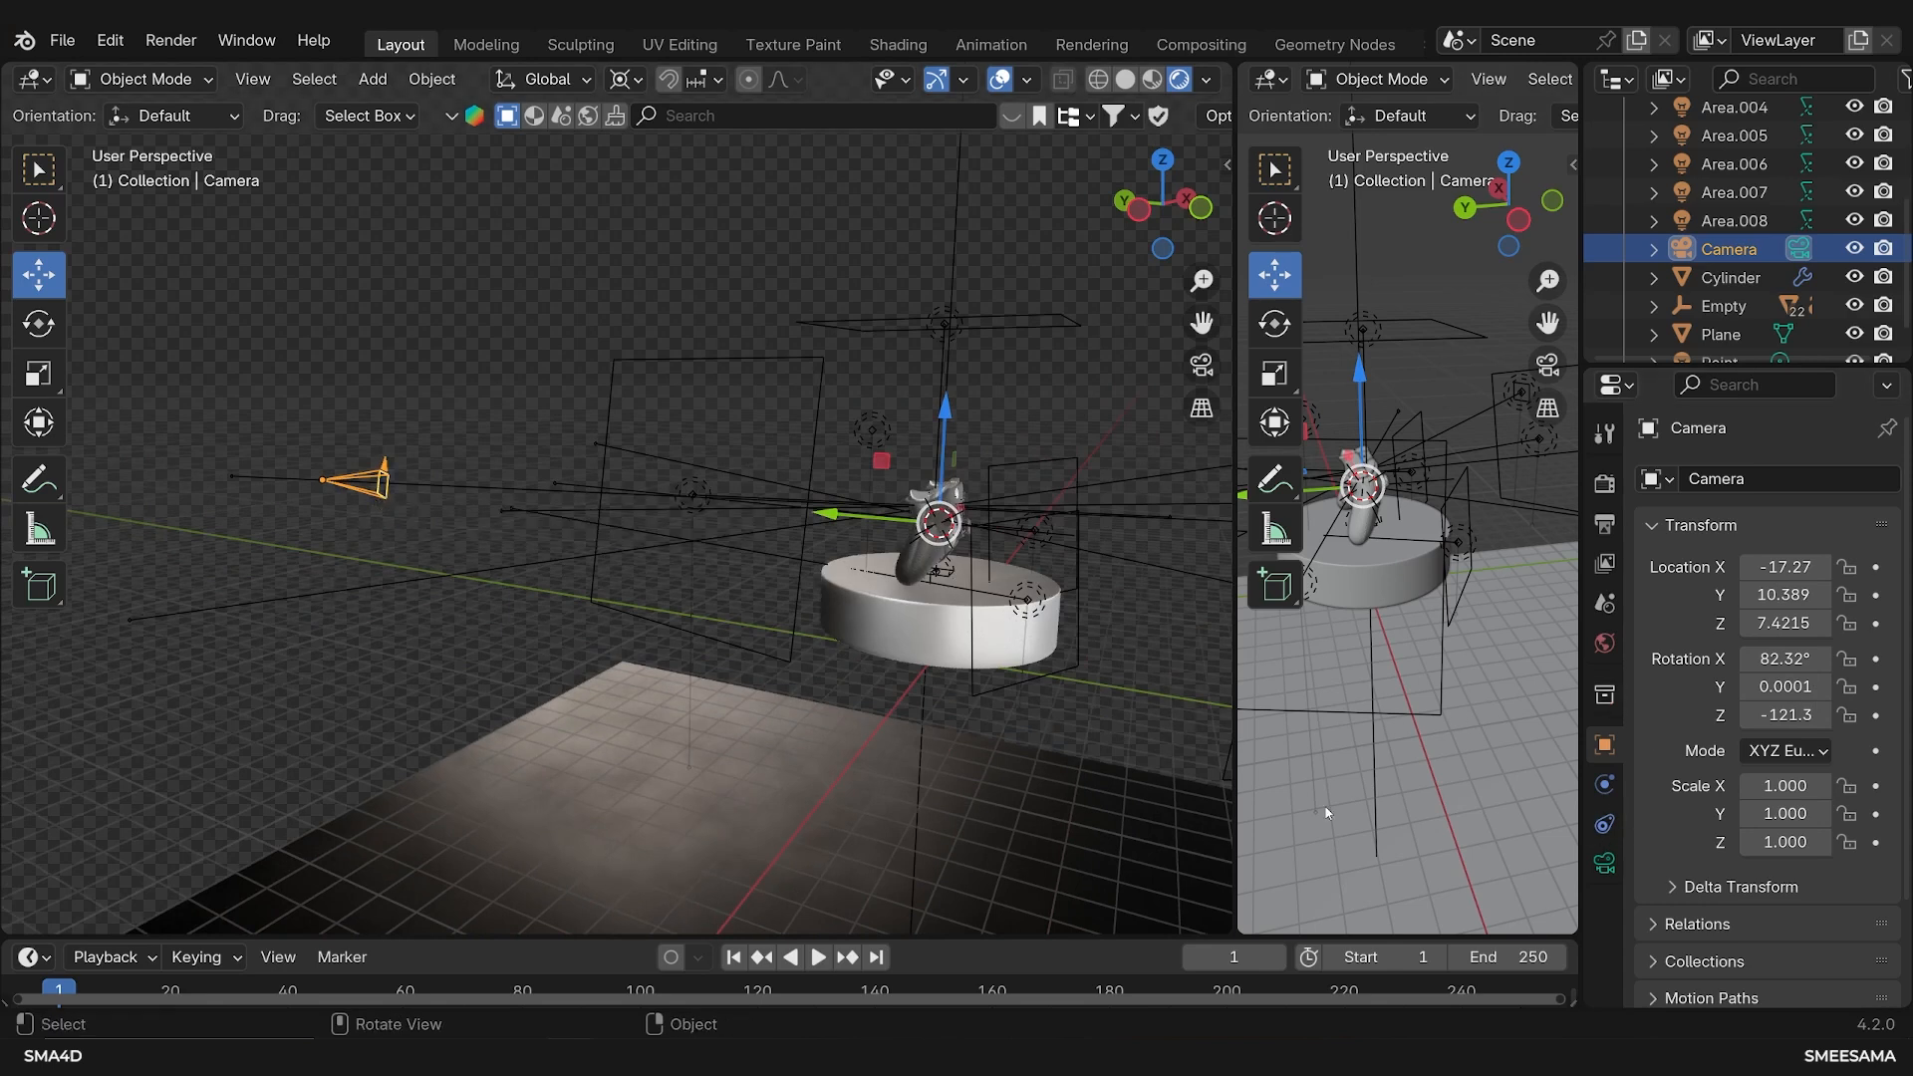
# Display the selected camera's lens settings and inspect the camera's placement in the scene
pyautogui.click(1605, 866)
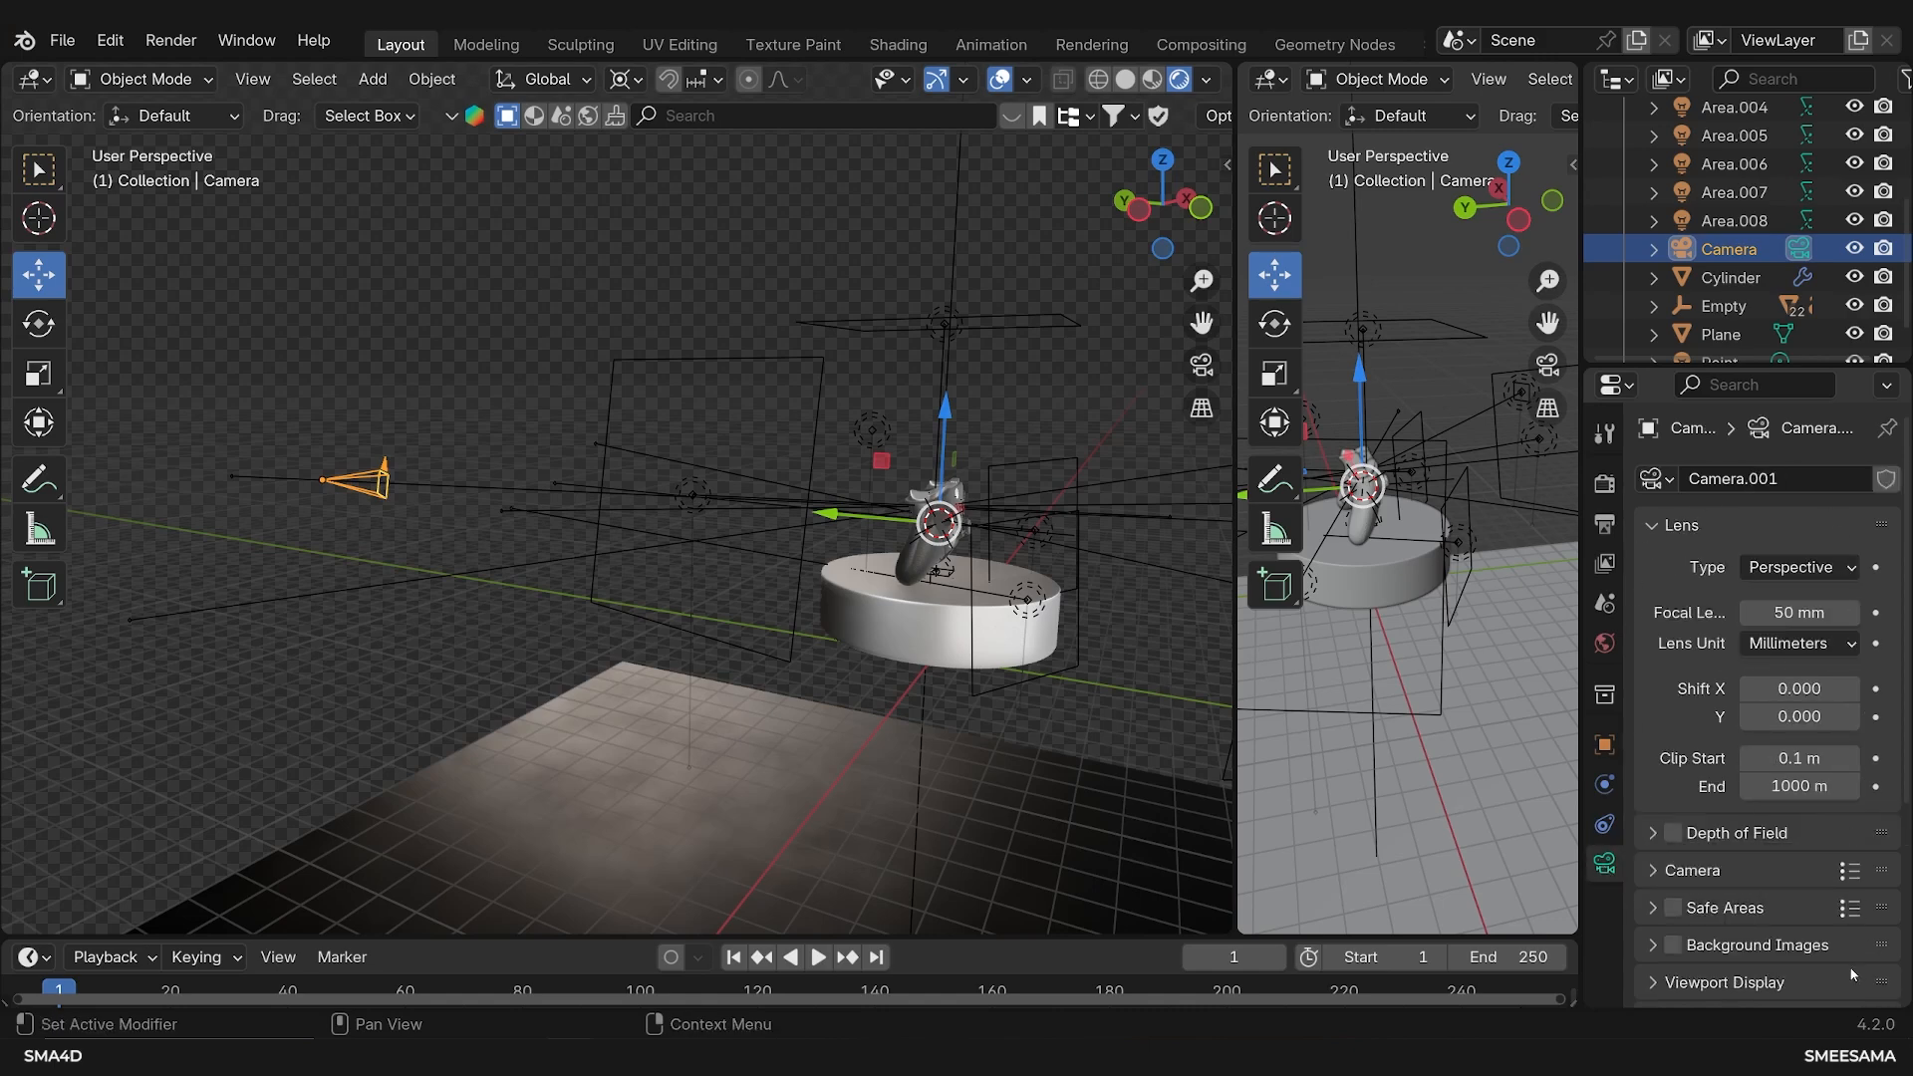
pyautogui.moveTo(351, 618); pyautogui.dragTo(797, 638, button='middle')
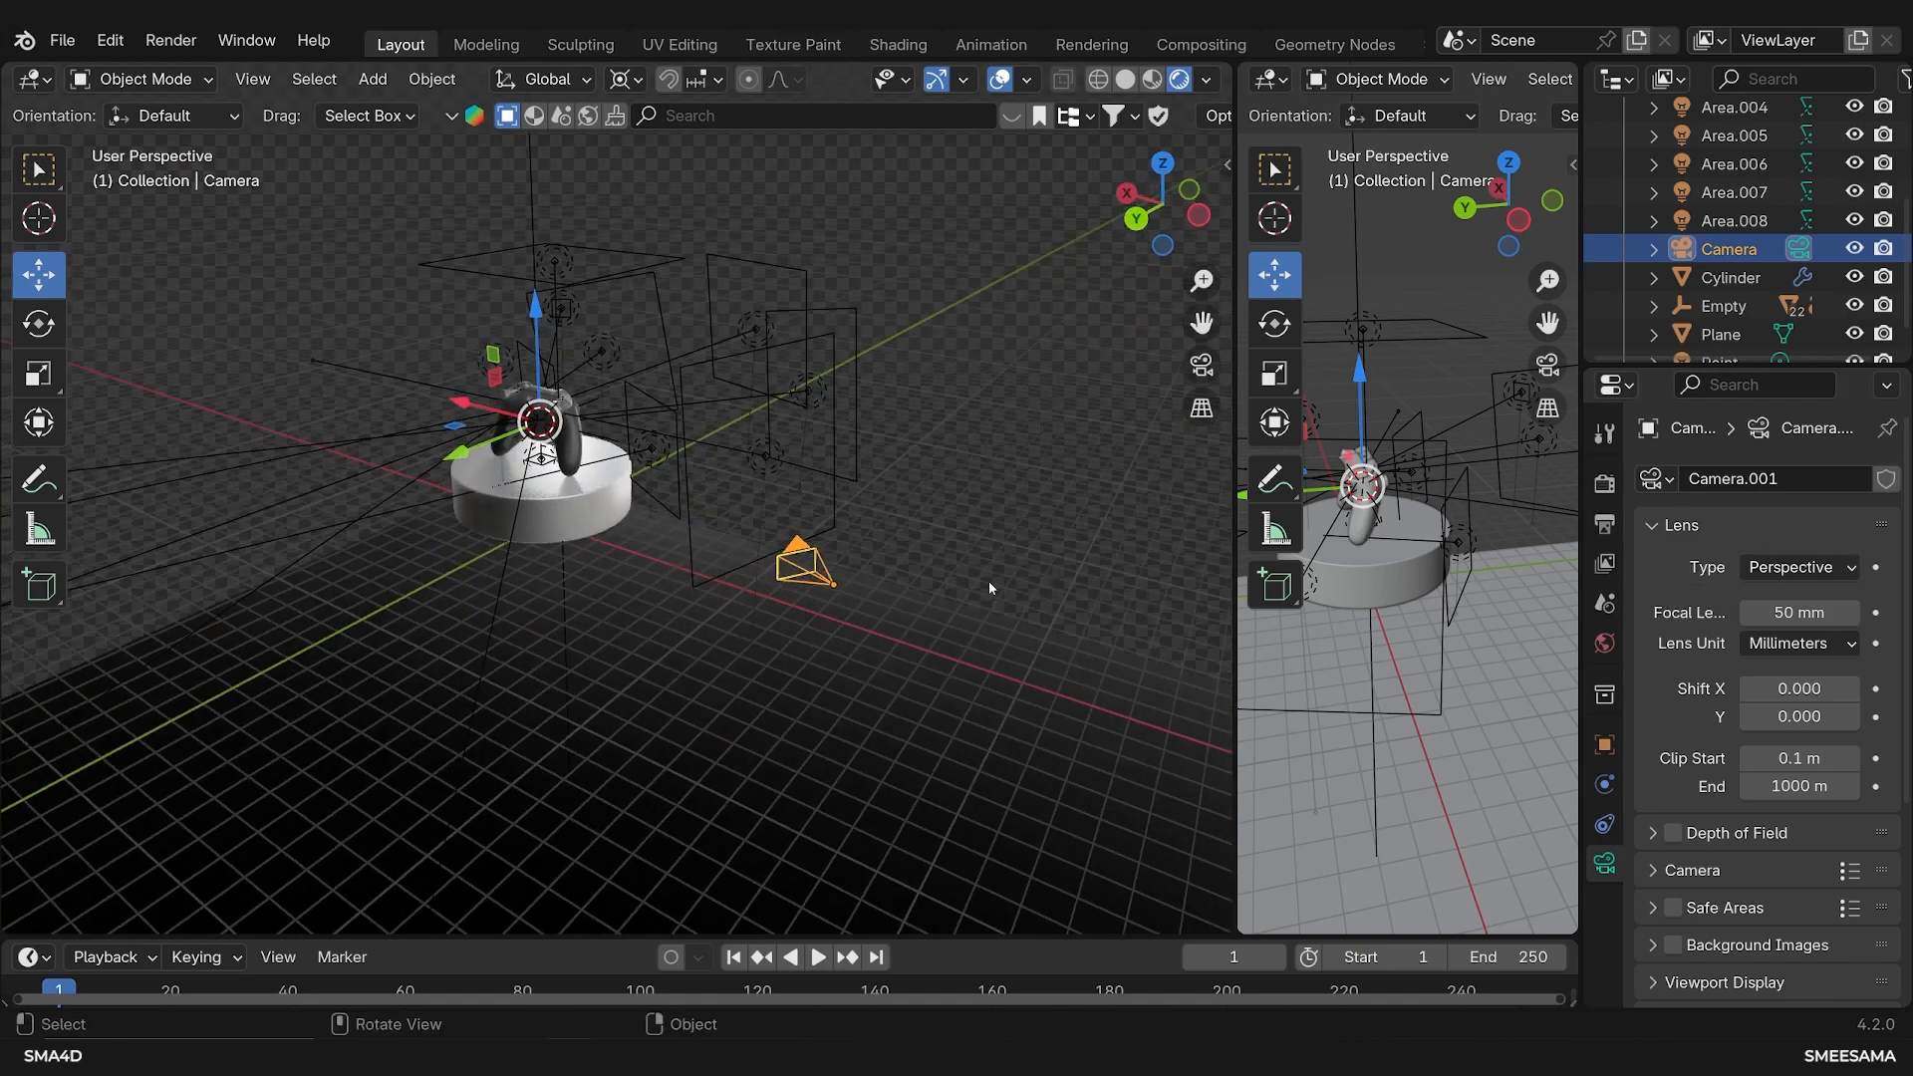
pyautogui.moveTo(997, 574); pyautogui.dragTo(873, 556, button='middle')
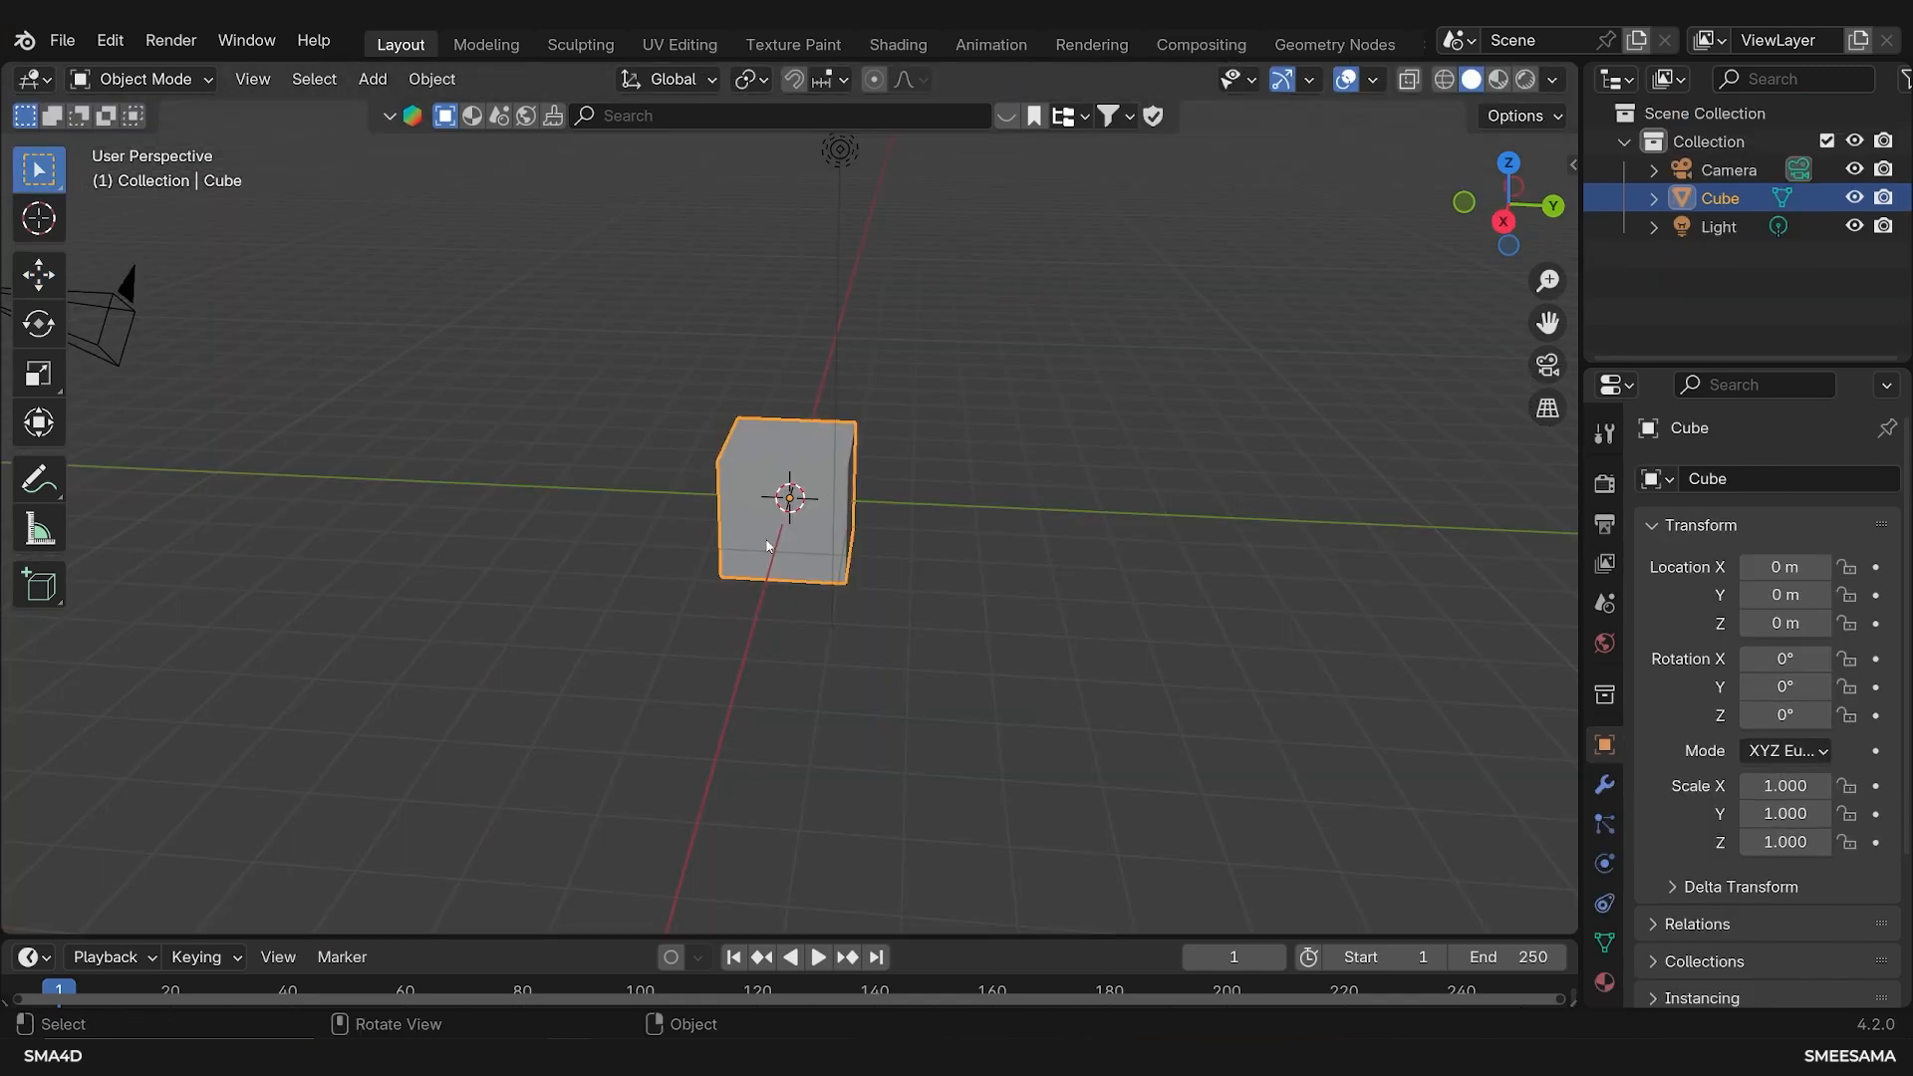
# Duplicate the default cube, place the copy about 3.6 m above the original, and activate the Move tool
pyautogui.moveTo(786, 534); pyautogui.dragTo(905, 568, button='middle')
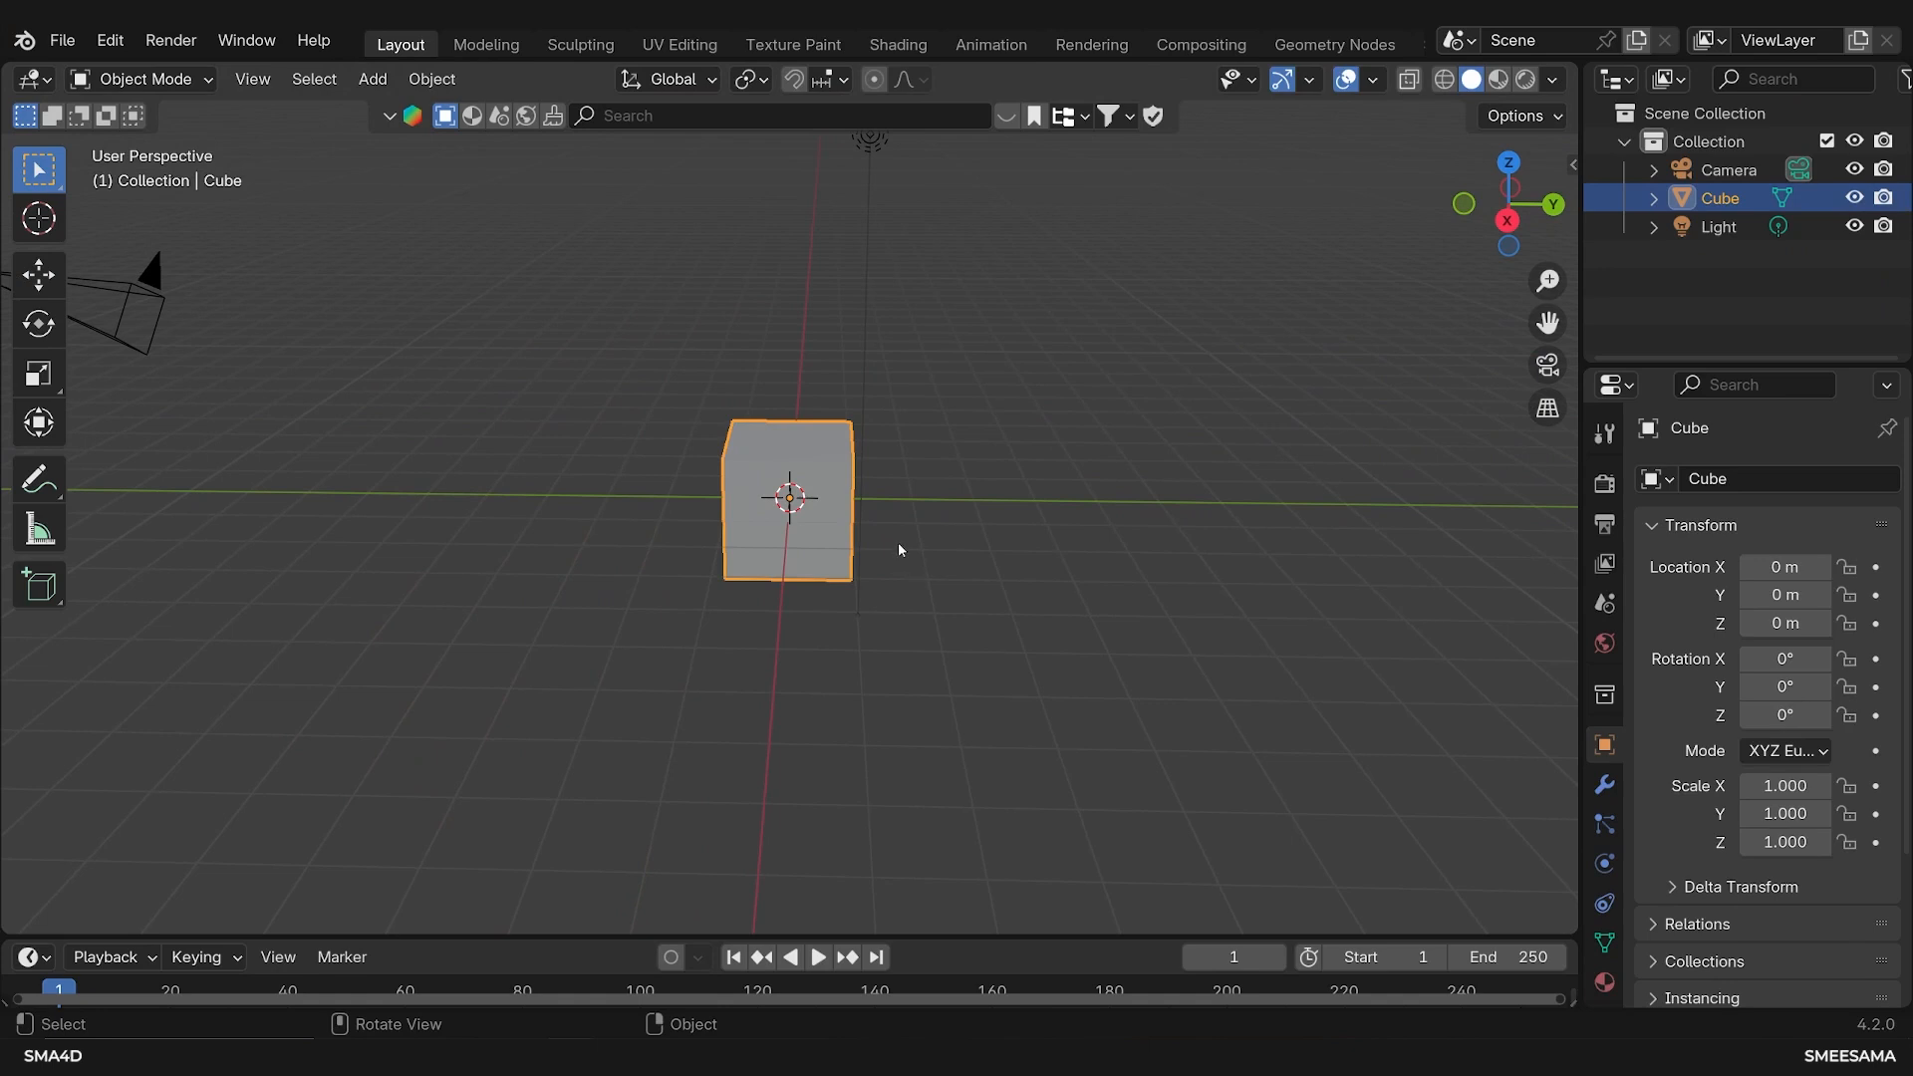
pyautogui.press('shift')
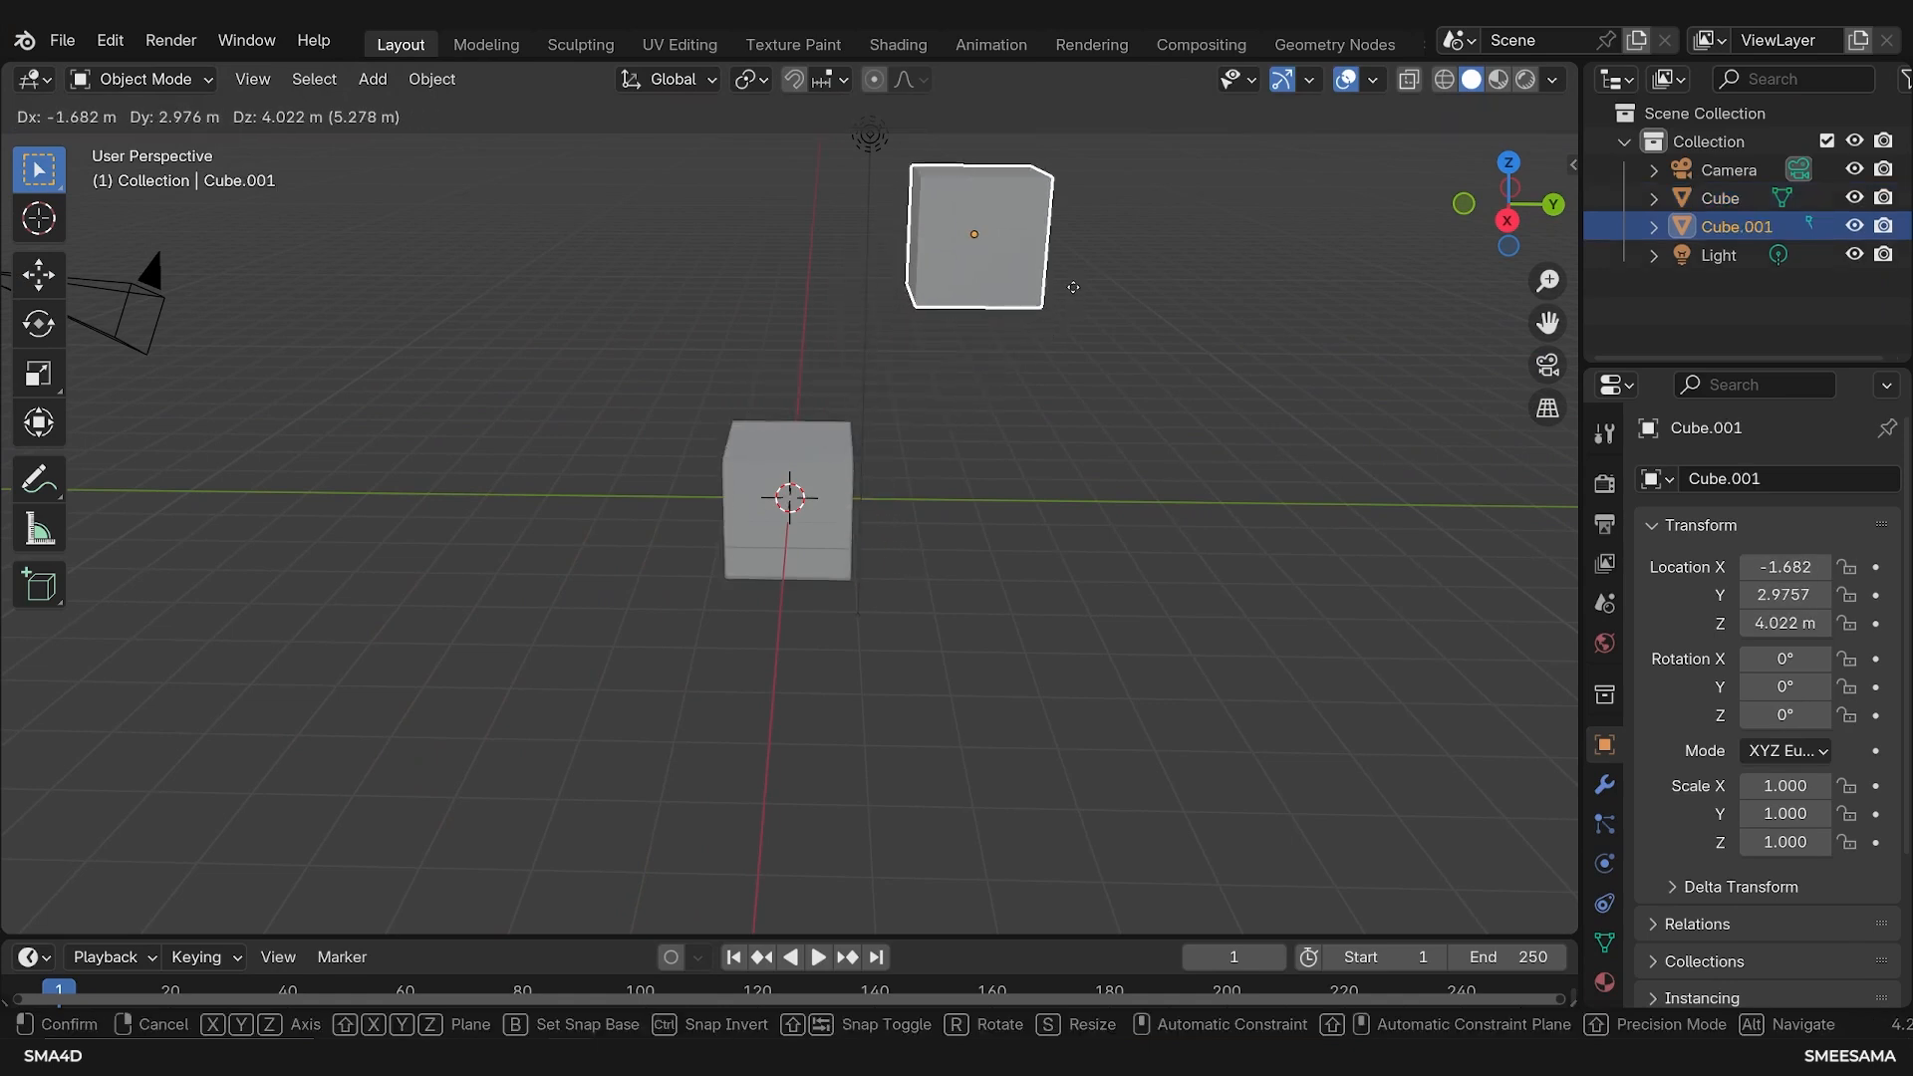
pyautogui.click(1057, 289)
pyautogui.scroll(-5, 897, 469)
pyautogui.click(28, 277)
# Move the duplicated cube far back along the X axis to about X -62.29
pyautogui.moveTo(857, 530); pyautogui.dragTo(923, 534, button='middle')
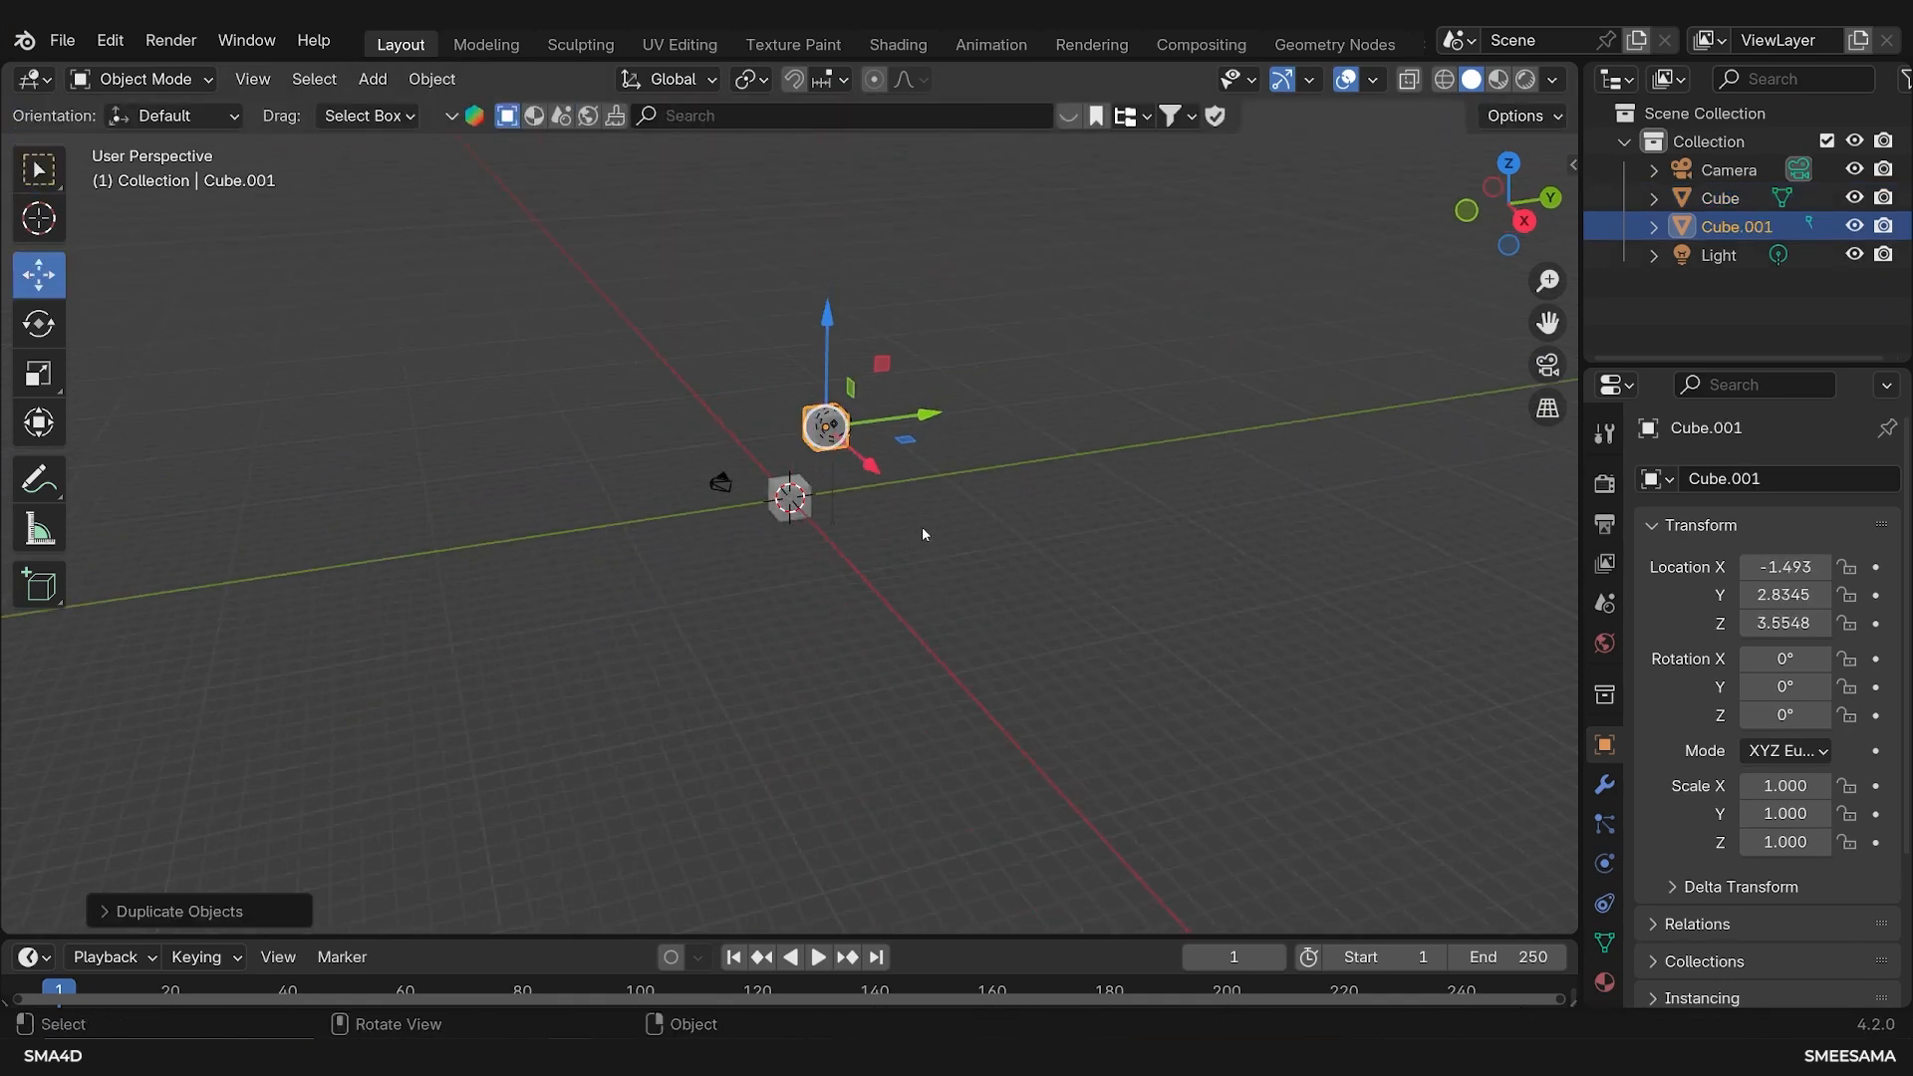
pyautogui.moveTo(869, 467); pyautogui.dragTo(643, 277)
pyautogui.moveTo(799, 399); pyautogui.dragTo(730, 402, button='middle')
# Align the camera to a front-facing view of both cubes and shift it to adjust the framing
pyautogui.press('KP_0')
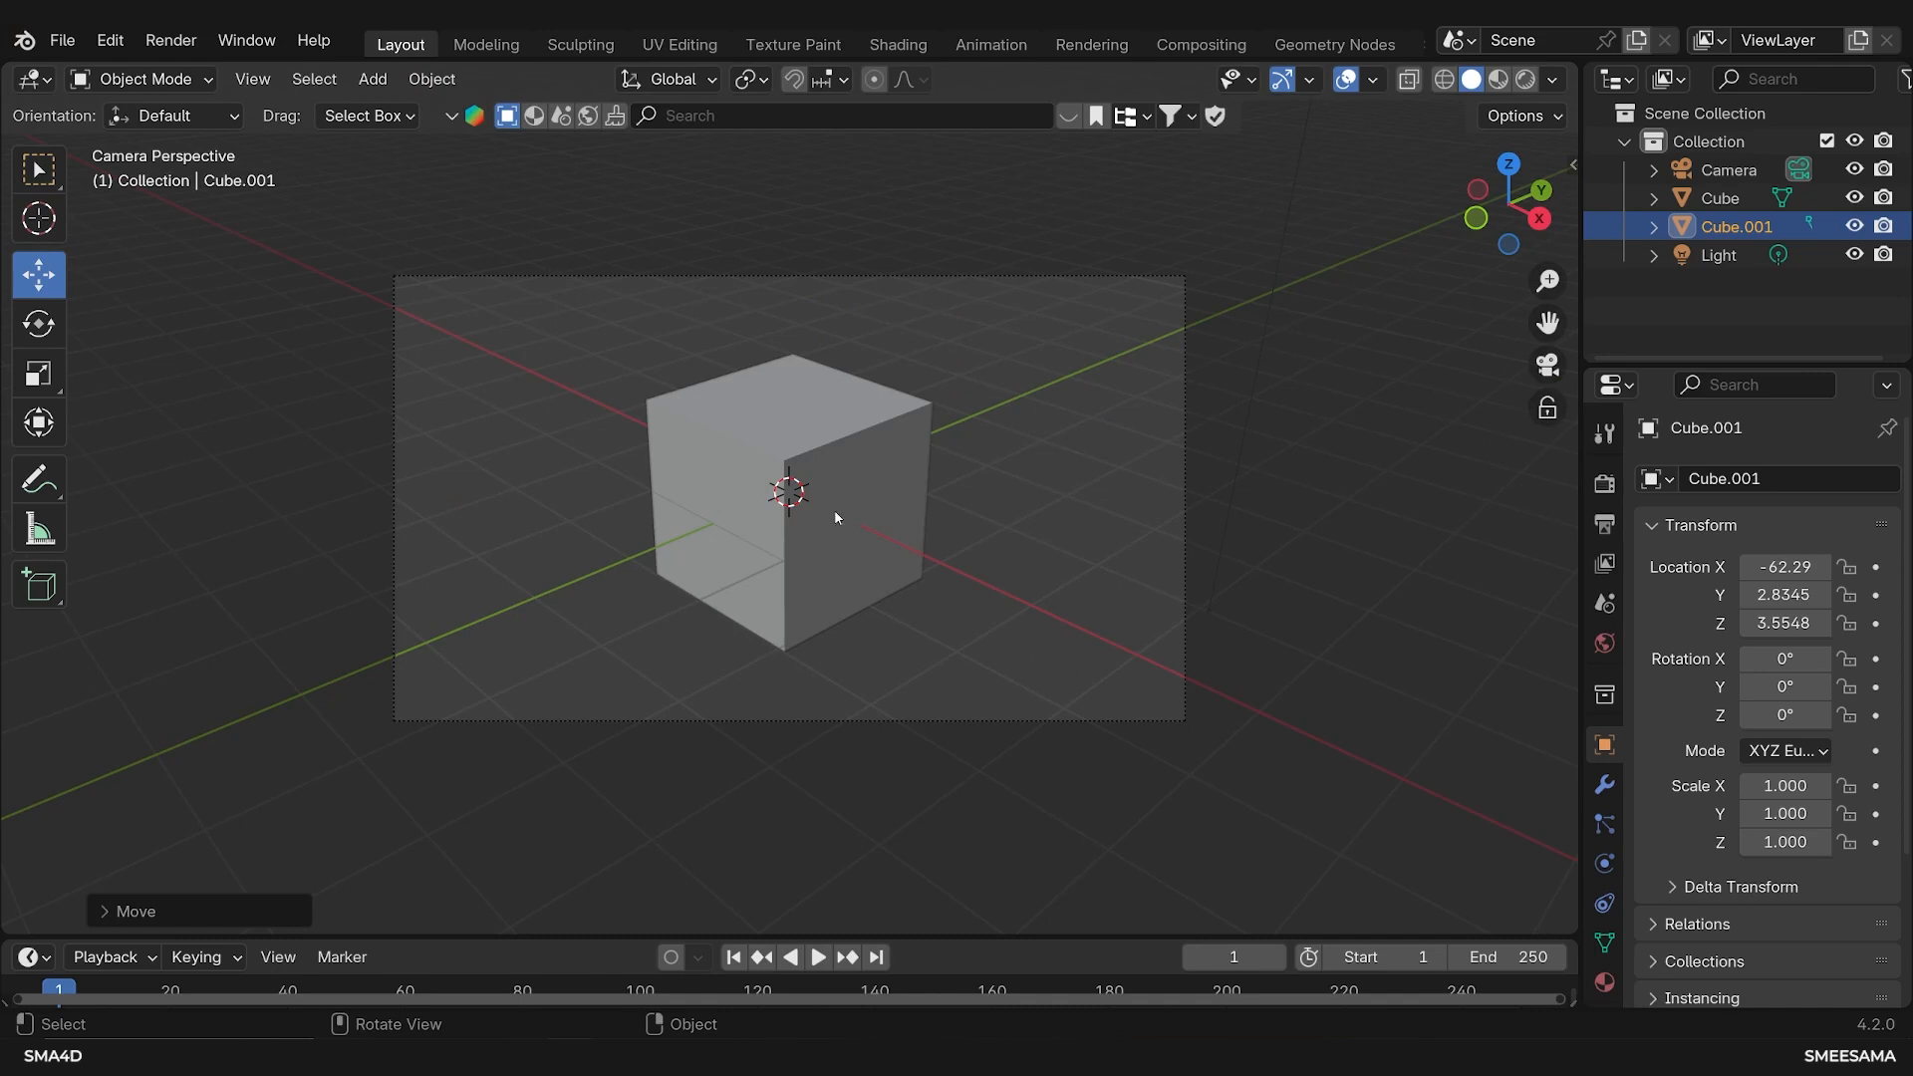
pyautogui.moveTo(927, 594); pyautogui.dragTo(742, 519, button='middle')
pyautogui.press('KP_0')
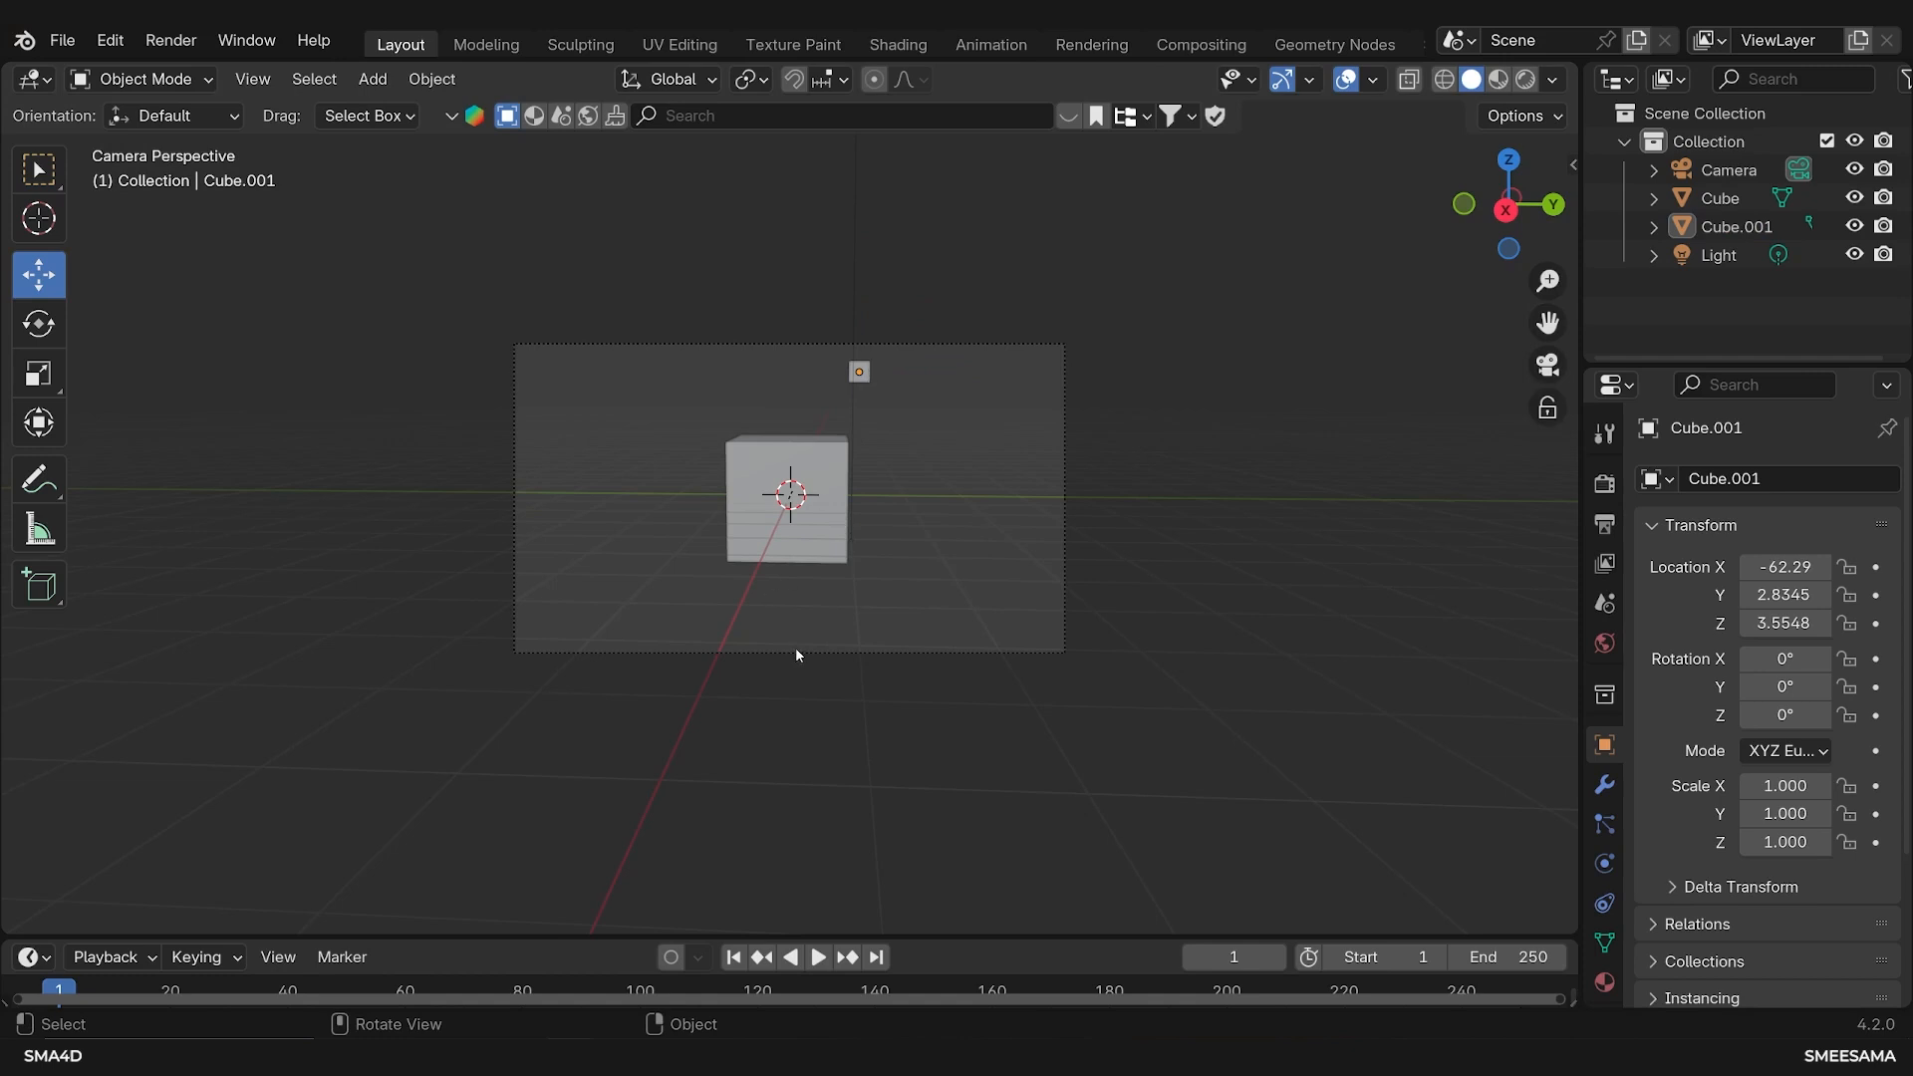
pyautogui.moveTo(795, 648); pyautogui.dragTo(806, 605)
# Set the camera's lens type to Orthographic
pyautogui.click(1827, 570)
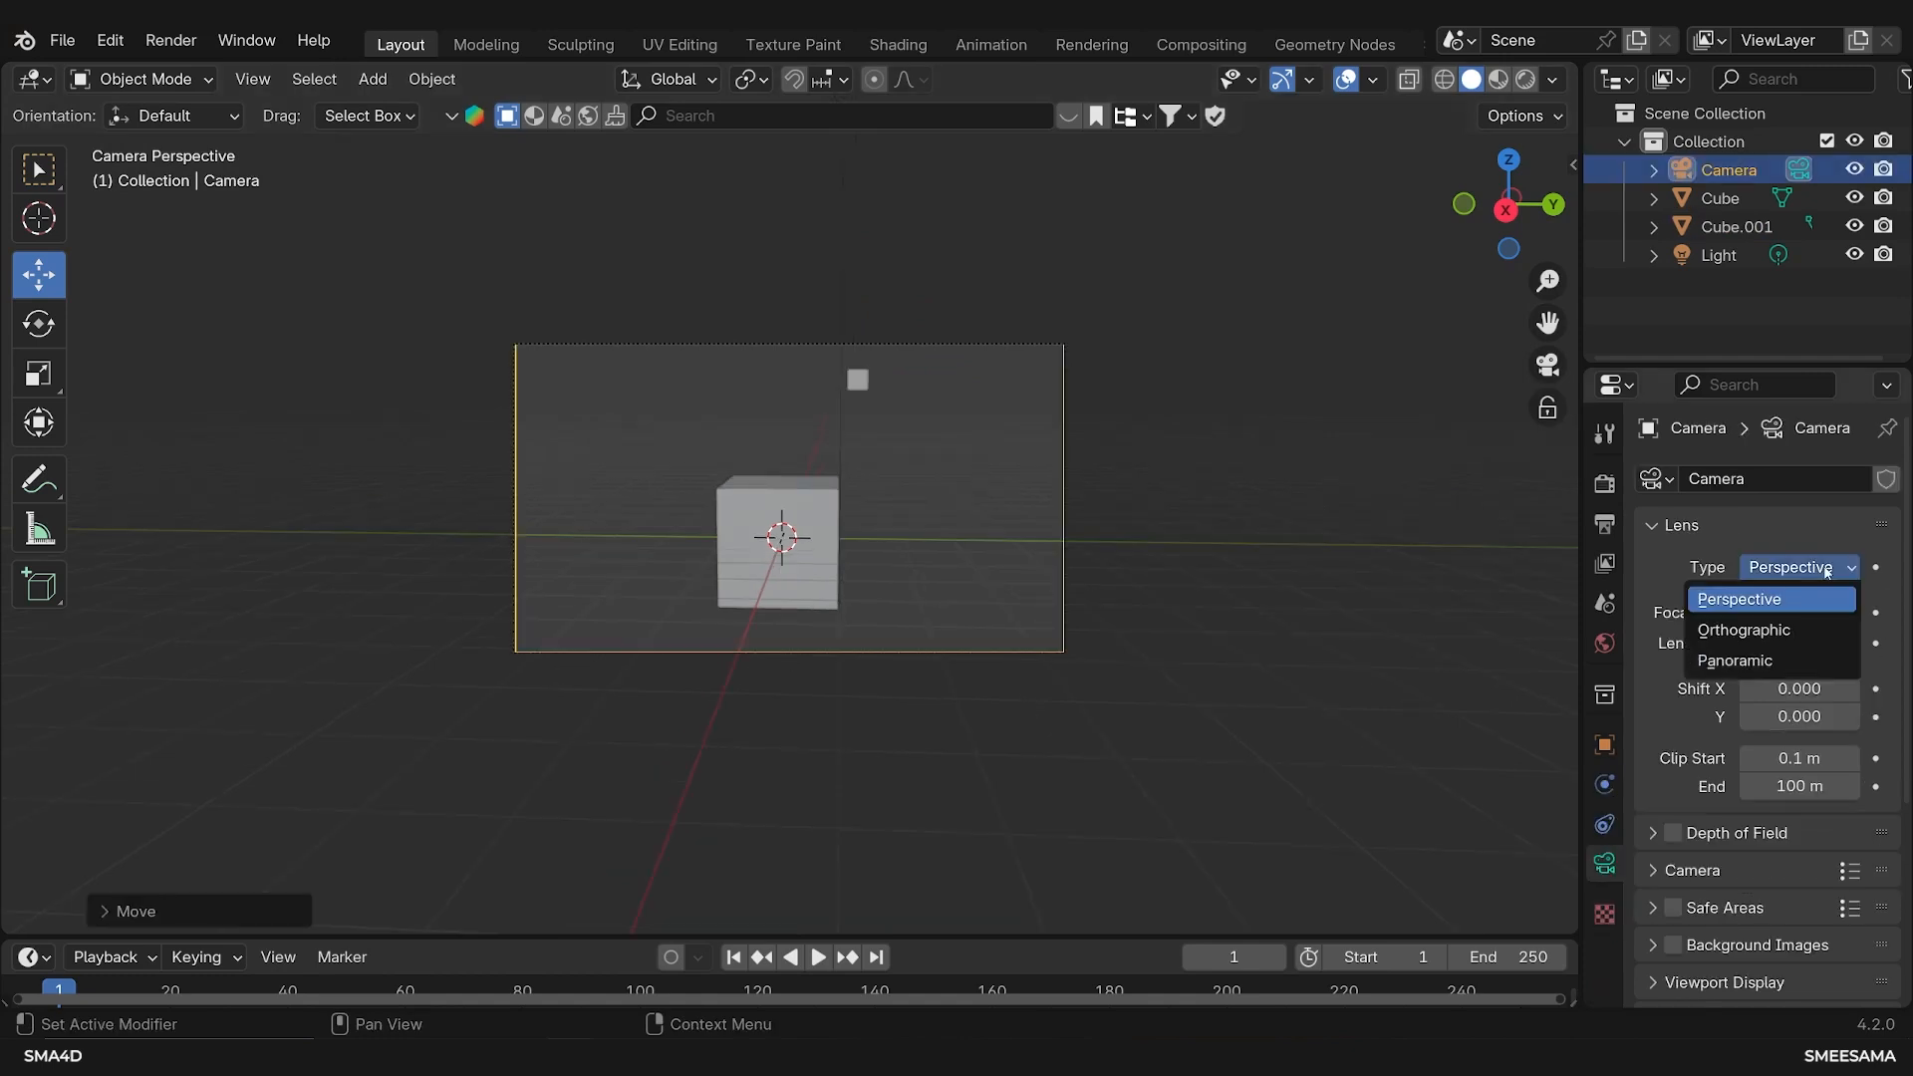
pyautogui.click(1746, 629)
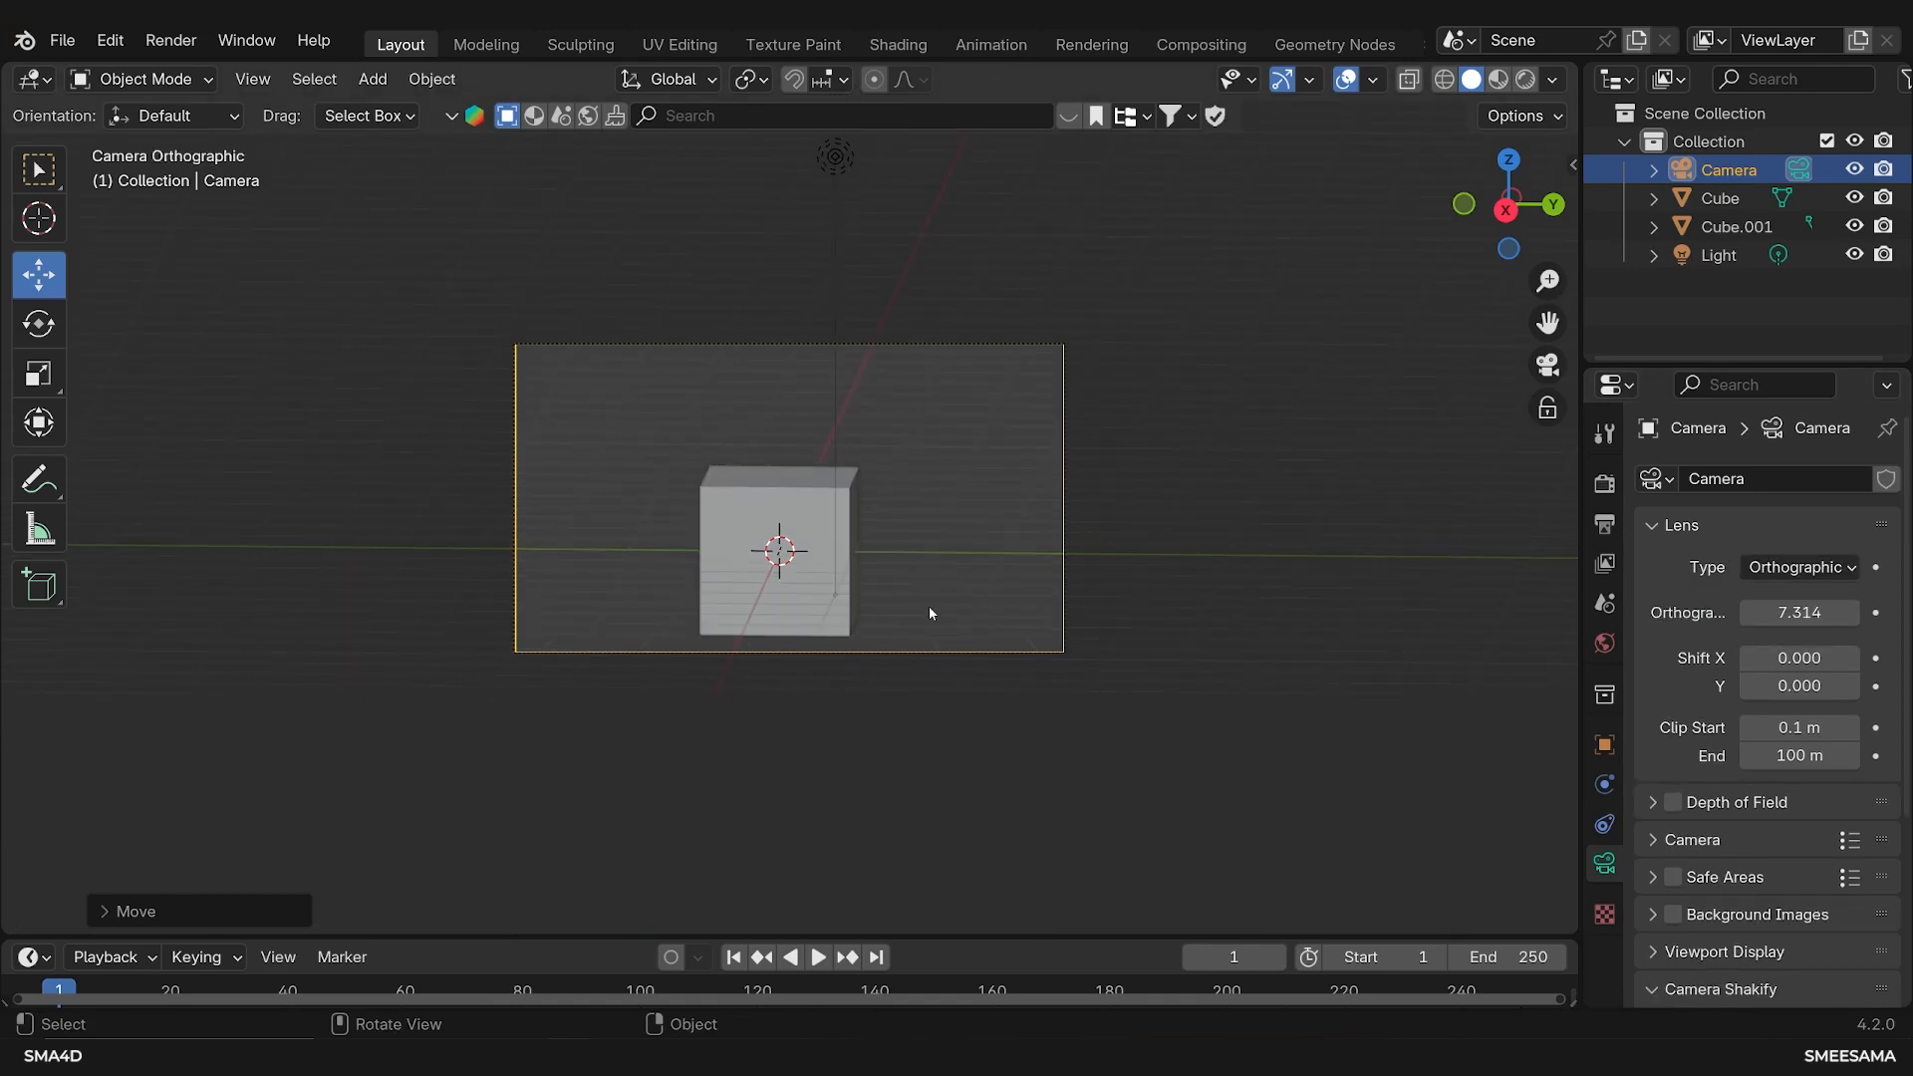
# Rotate the orthographic camera around the global Y axis to aim it more squarely at the cubes
pyautogui.click(929, 653)
pyautogui.press('r')
pyautogui.press('y')
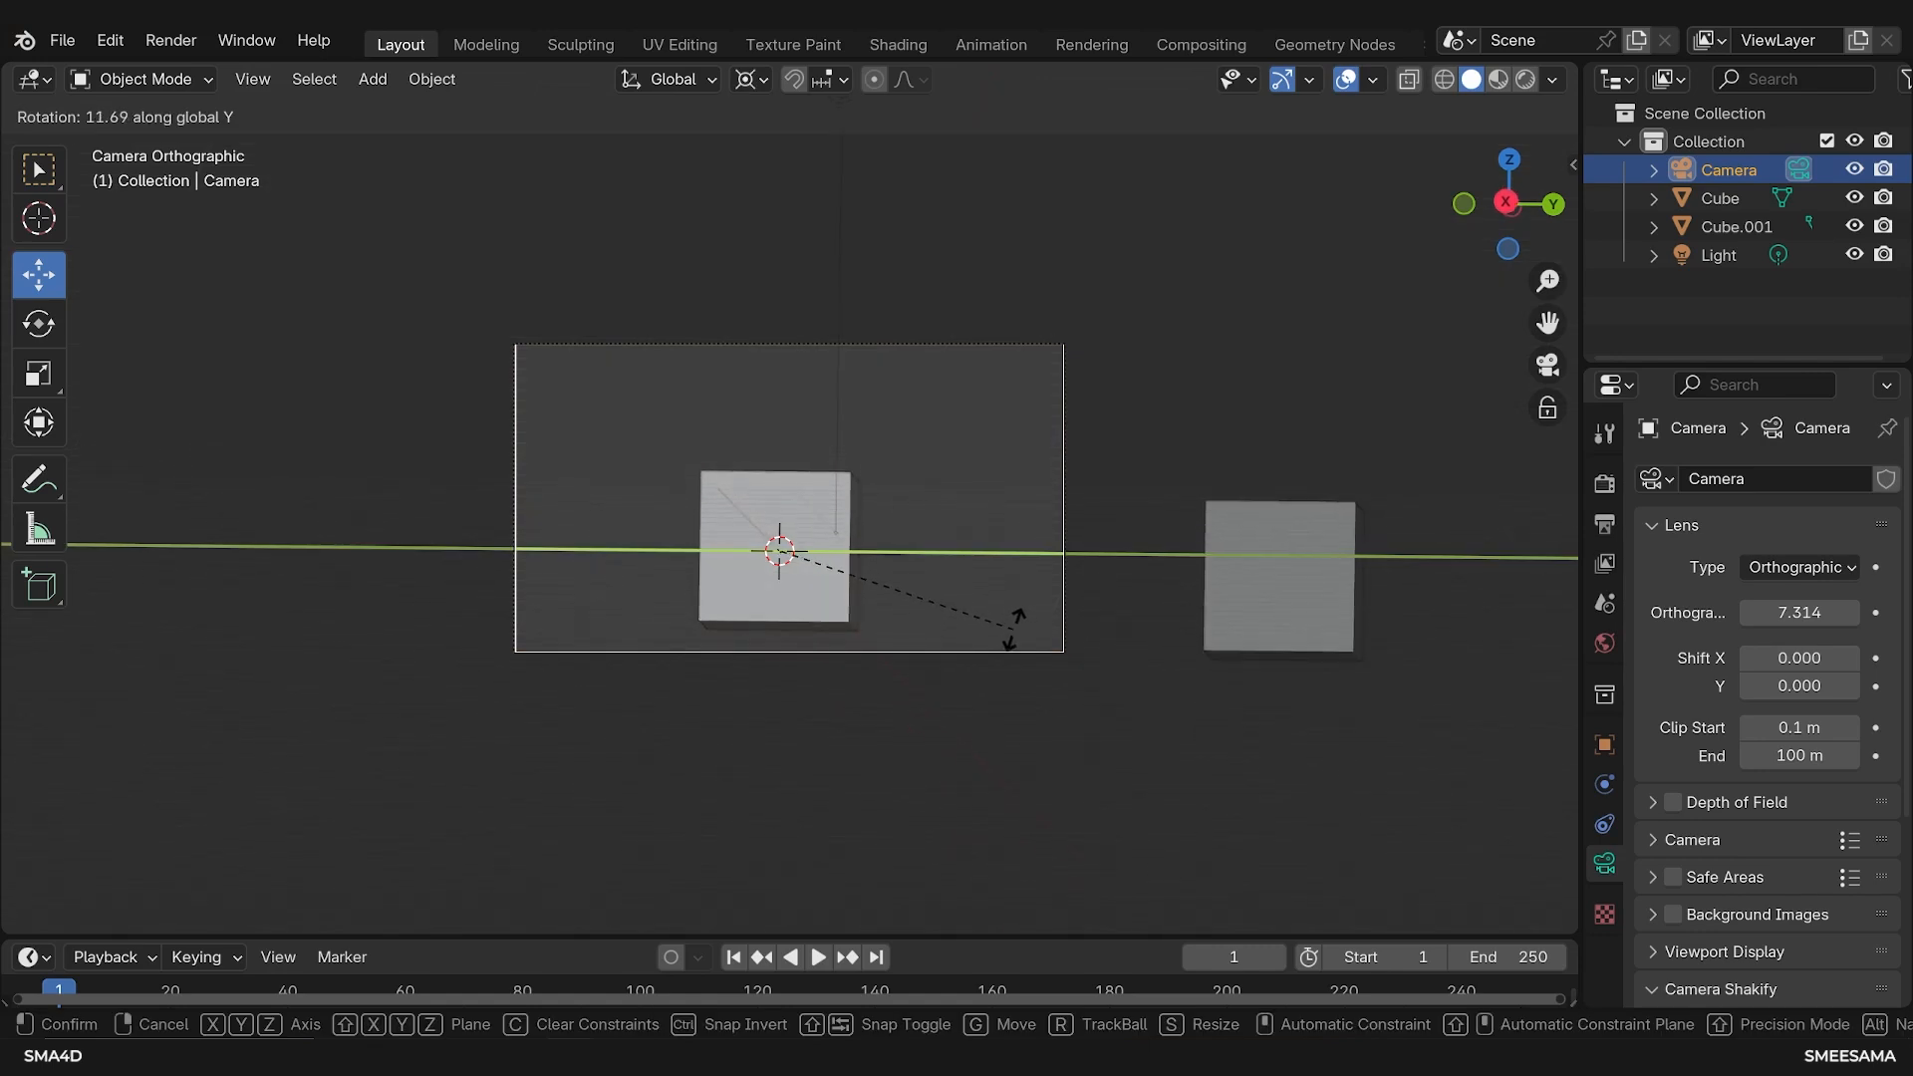
pyautogui.click(1279, 372)
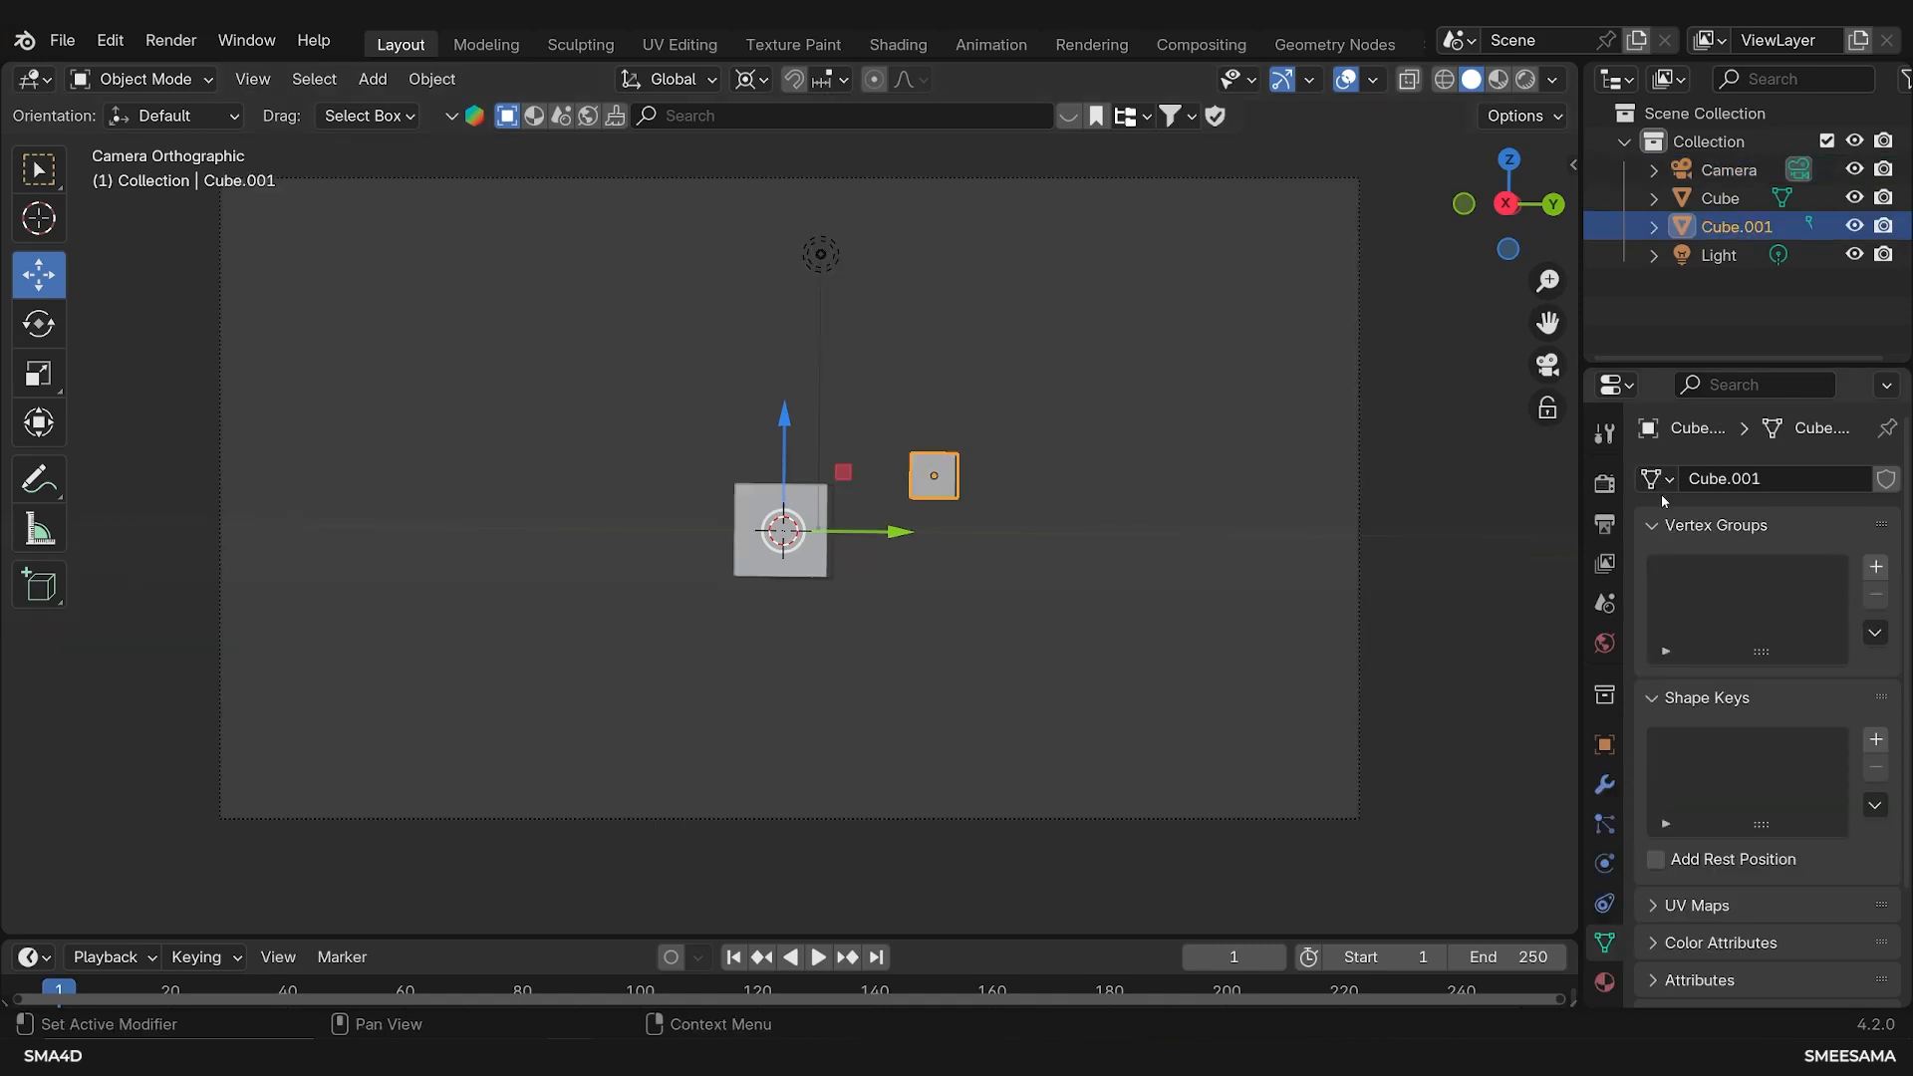
# Set the camera's lens type to Perspective and adjust its focal length
pyautogui.click(1734, 170)
pyautogui.click(1823, 570)
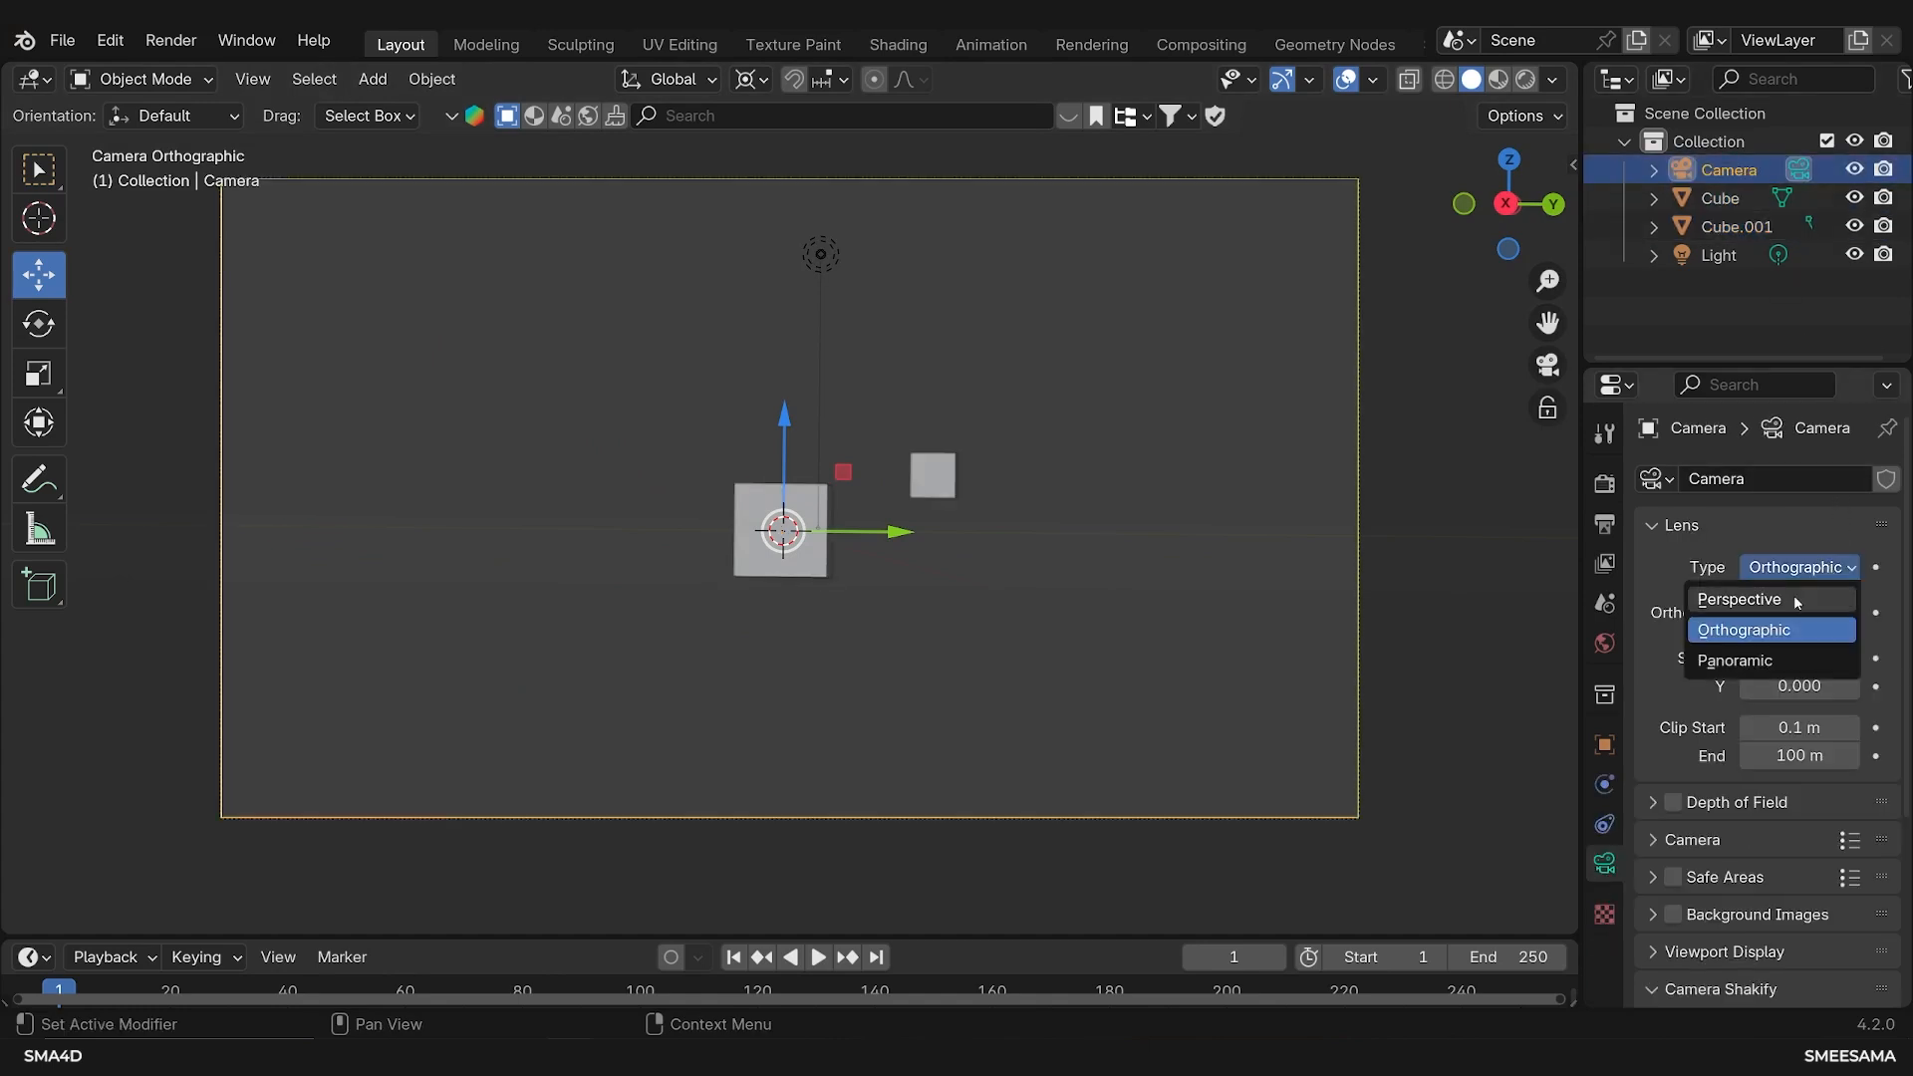
pyautogui.click(1751, 599)
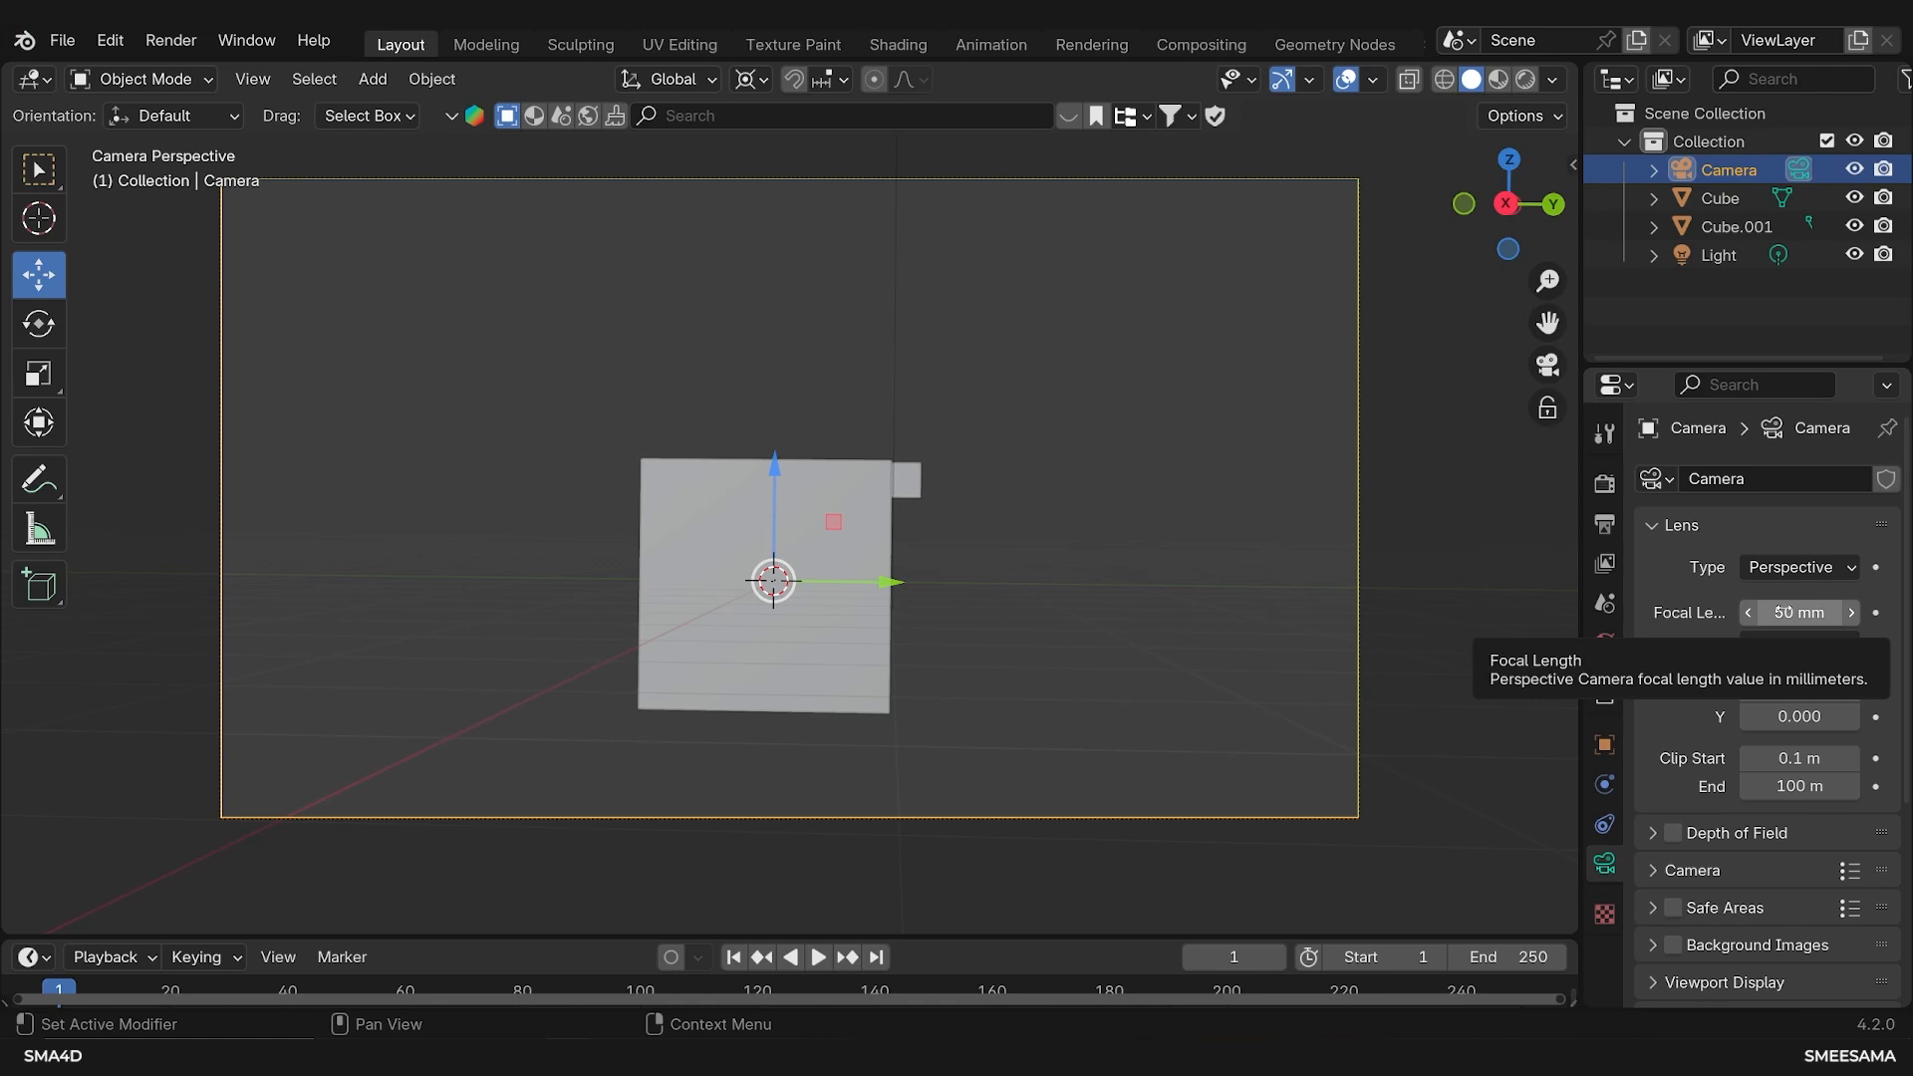
pyautogui.moveTo(1783, 611); pyautogui.dragTo(1833, 612)
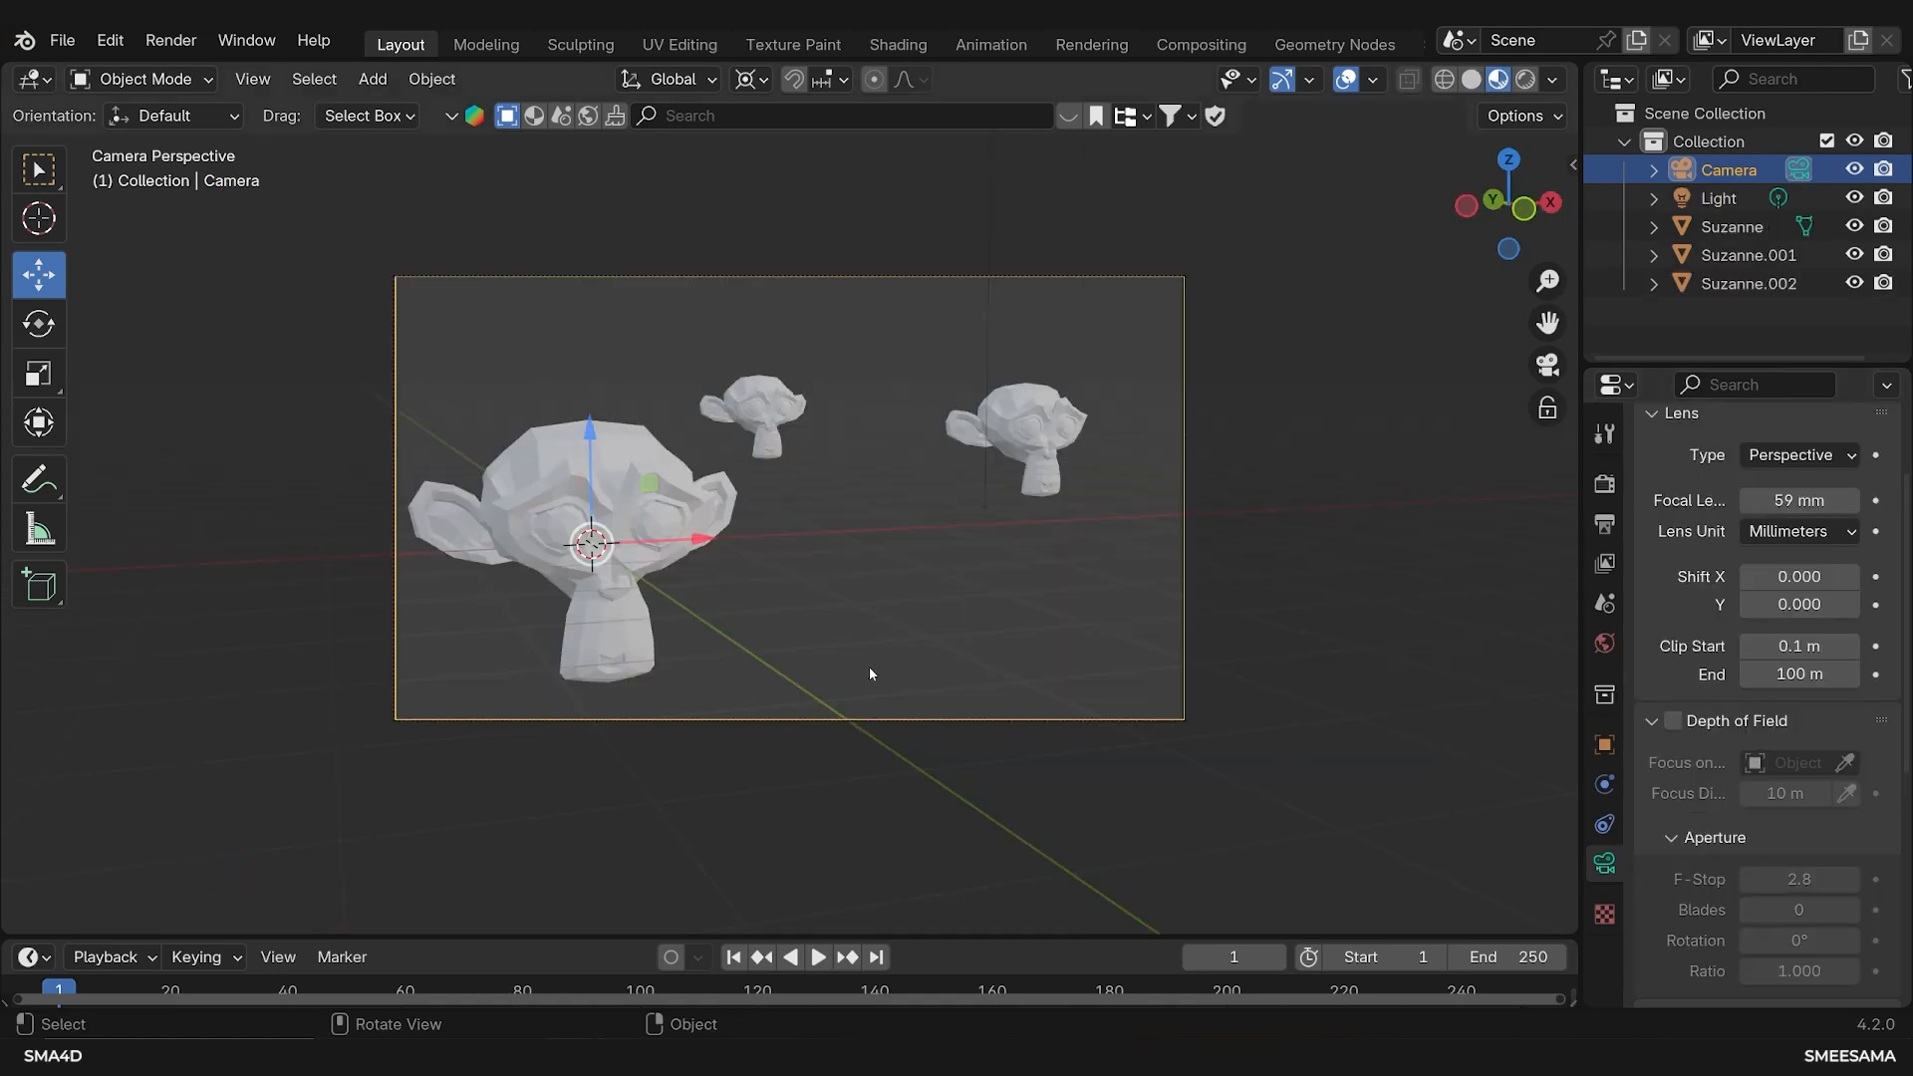
# Enable Depth of Field on the camera and set the focus distance to 2.6 m
pyautogui.click(1673, 721)
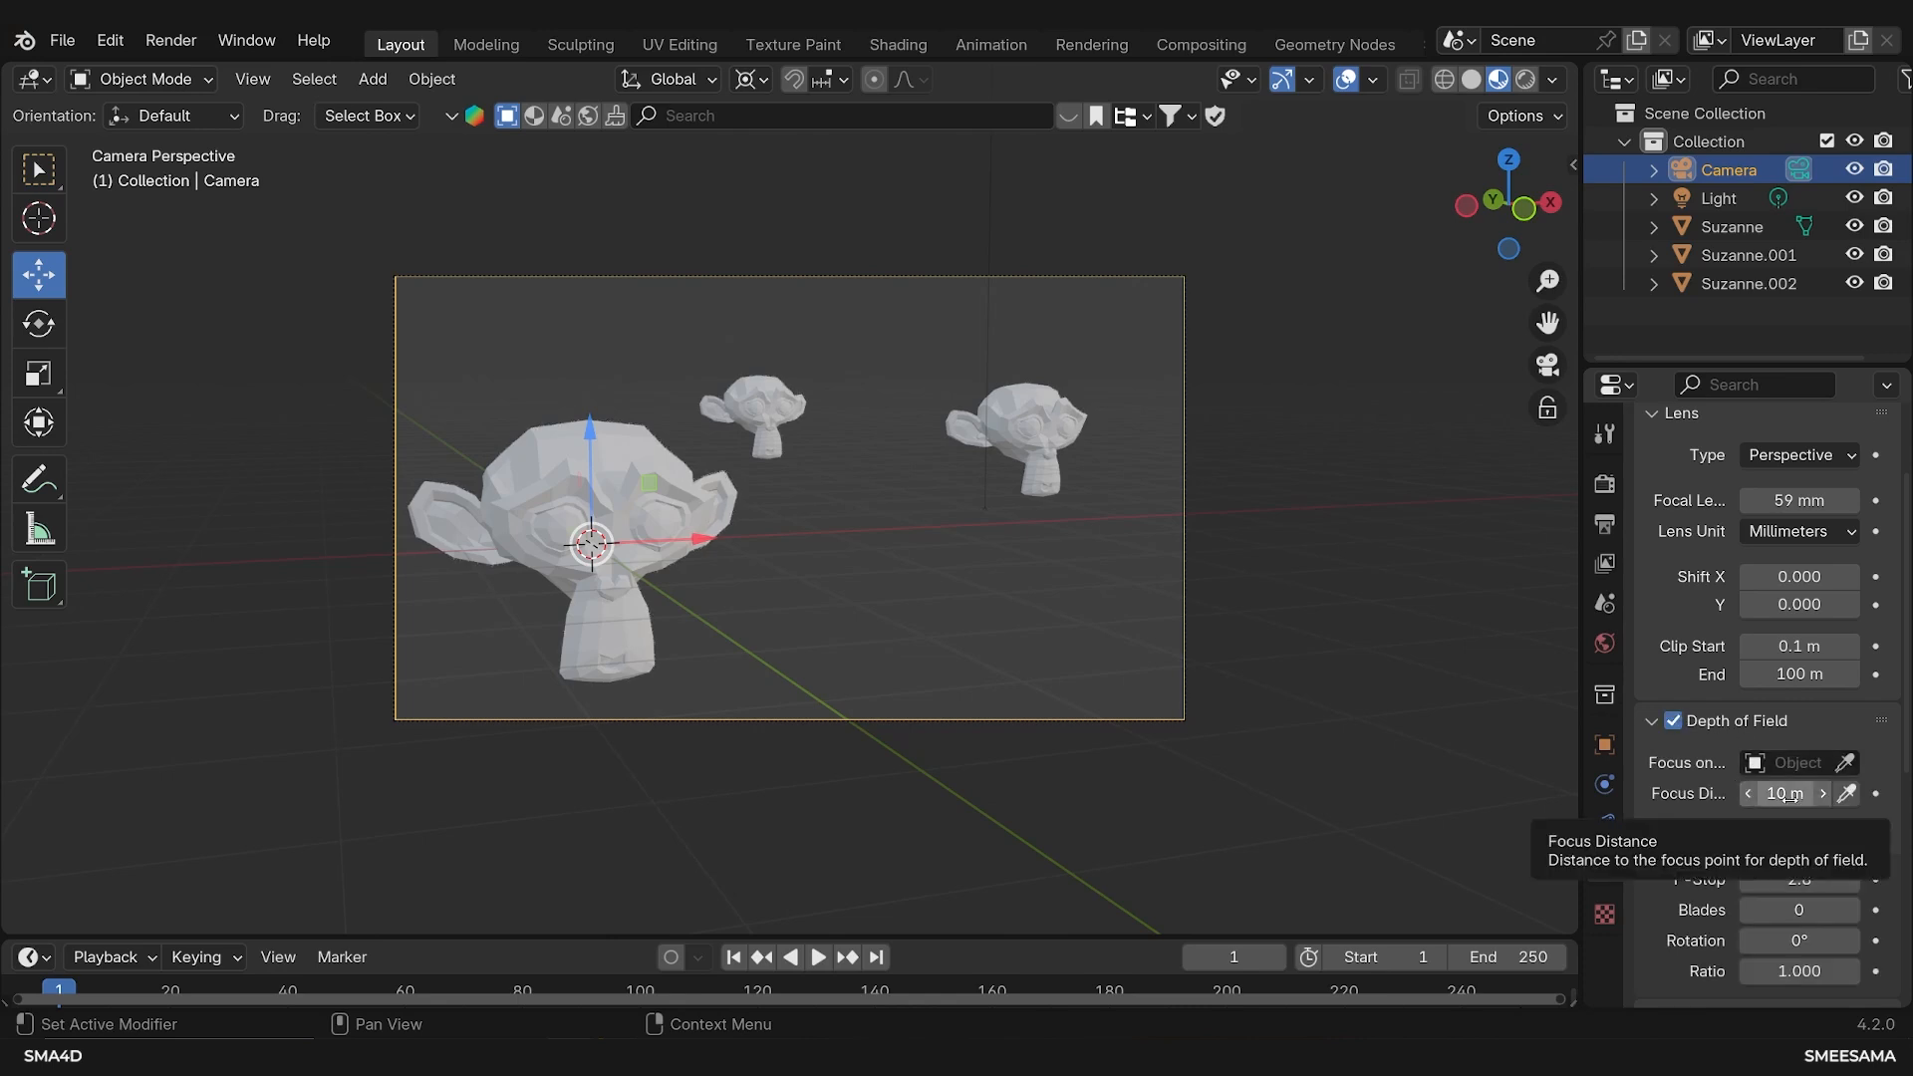
pyautogui.moveTo(1787, 796)
pyautogui.mouseDown()
pyautogui.moveTo(1665, 796)
pyautogui.moveTo(1802, 797)
pyautogui.mouseUp()
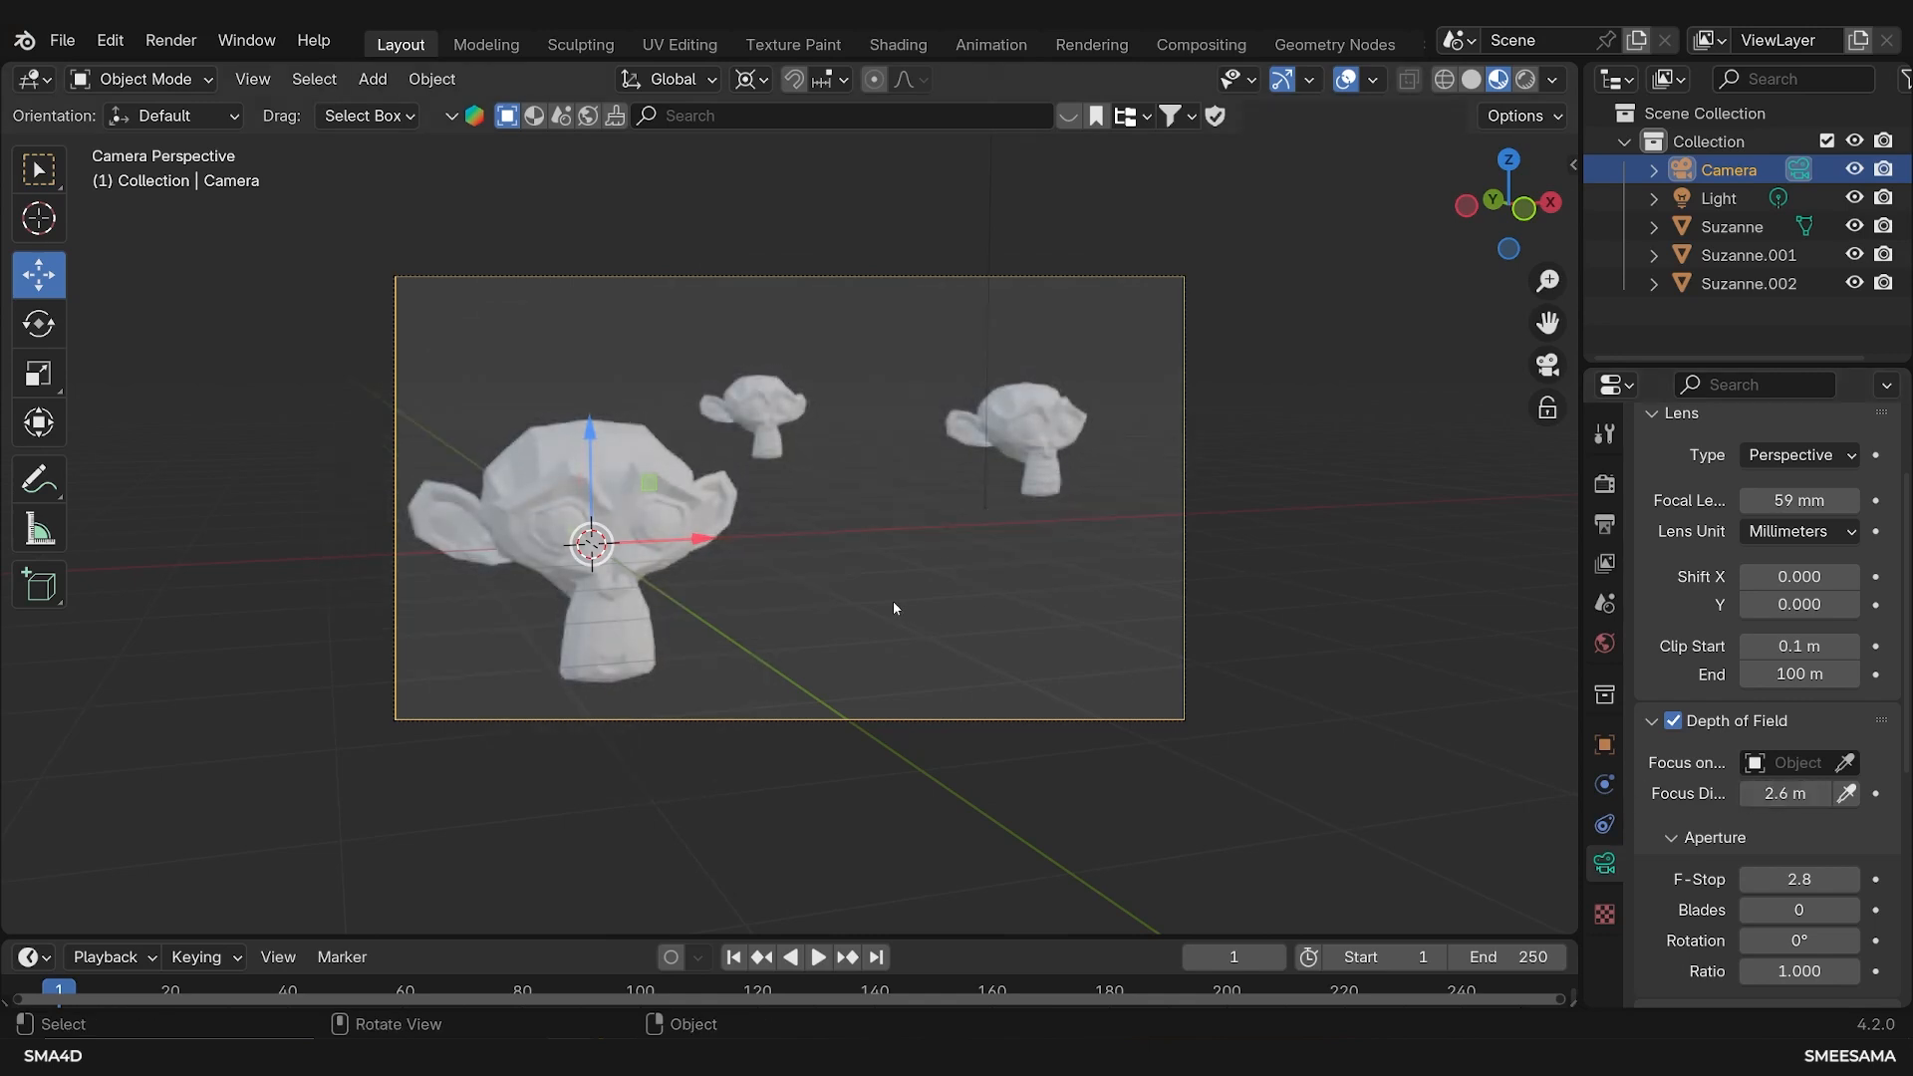
# Add a Plain Axes empty at the front monkey head and scale it up until its axes extend beyond the head
pyautogui.hotkey('shift', 'a')
pyautogui.moveTo(787, 488)
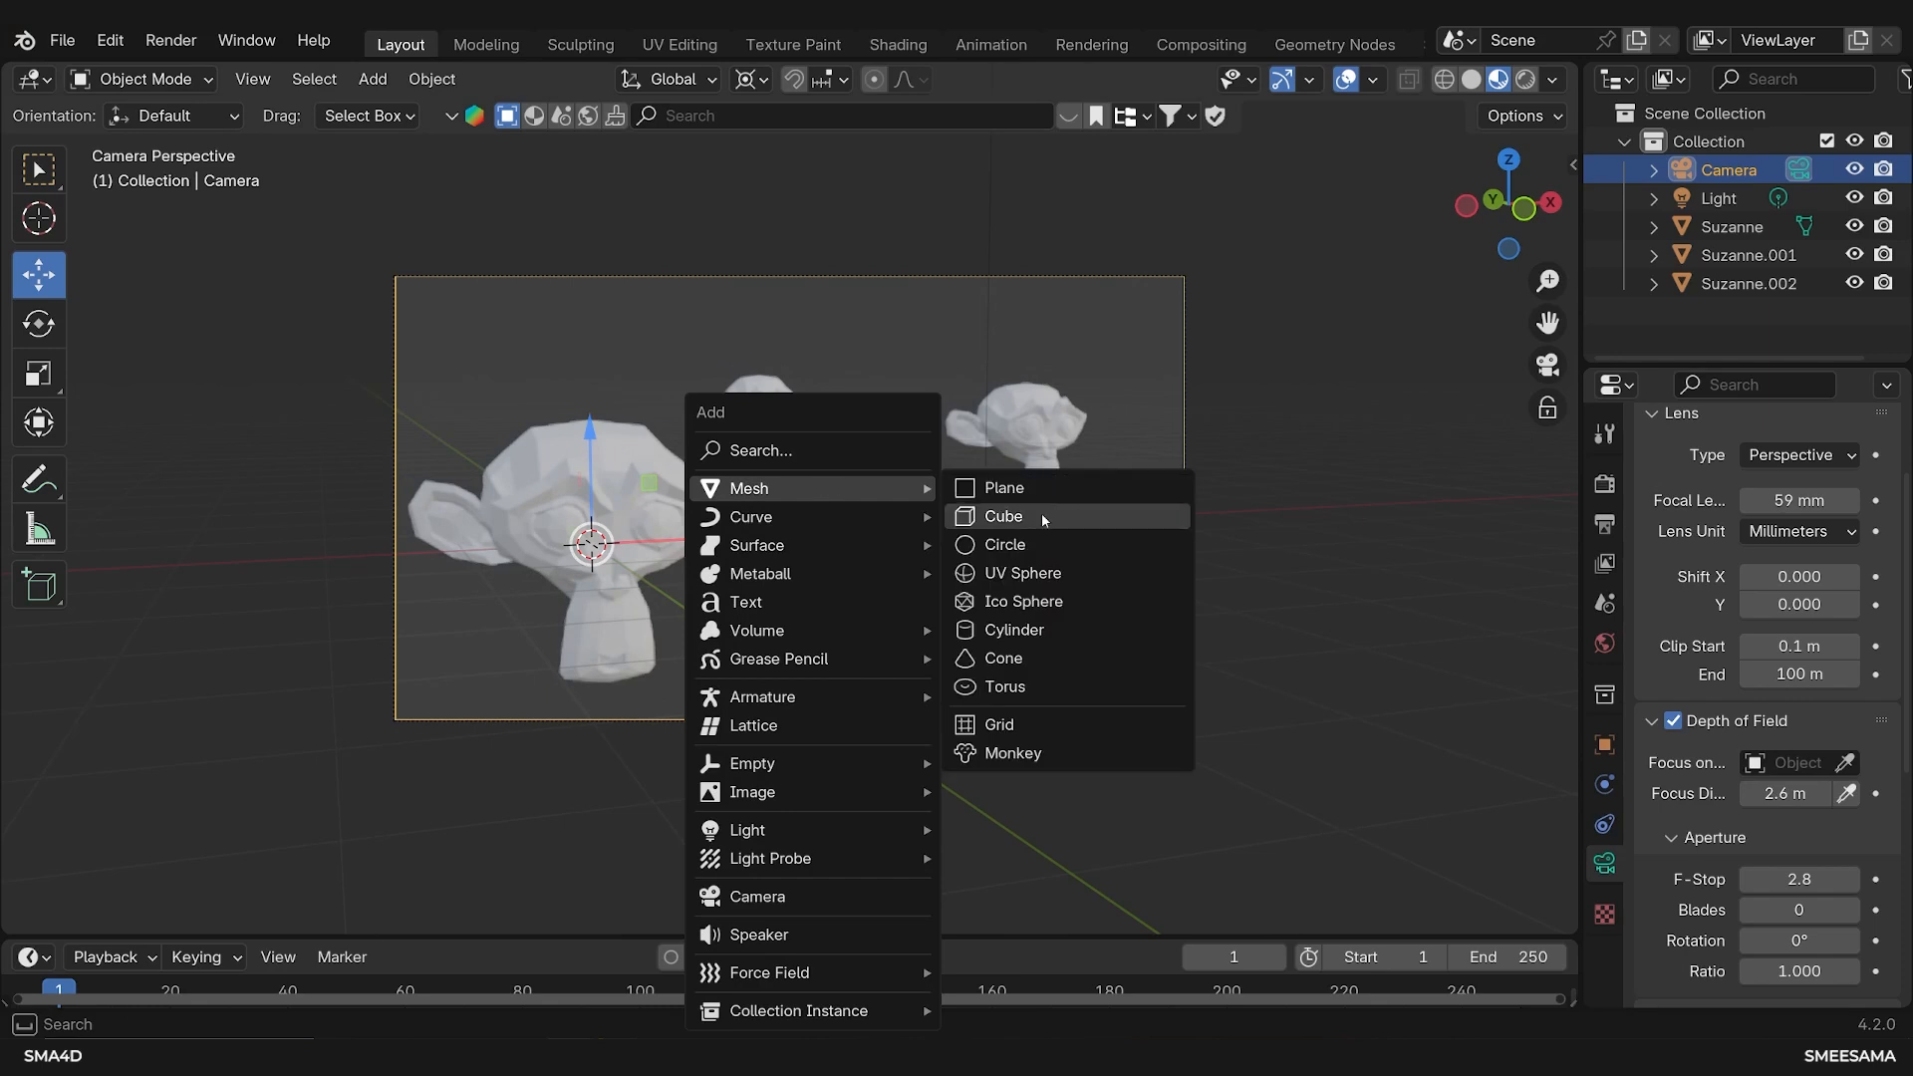
pyautogui.moveTo(805, 769)
pyautogui.click(1021, 765)
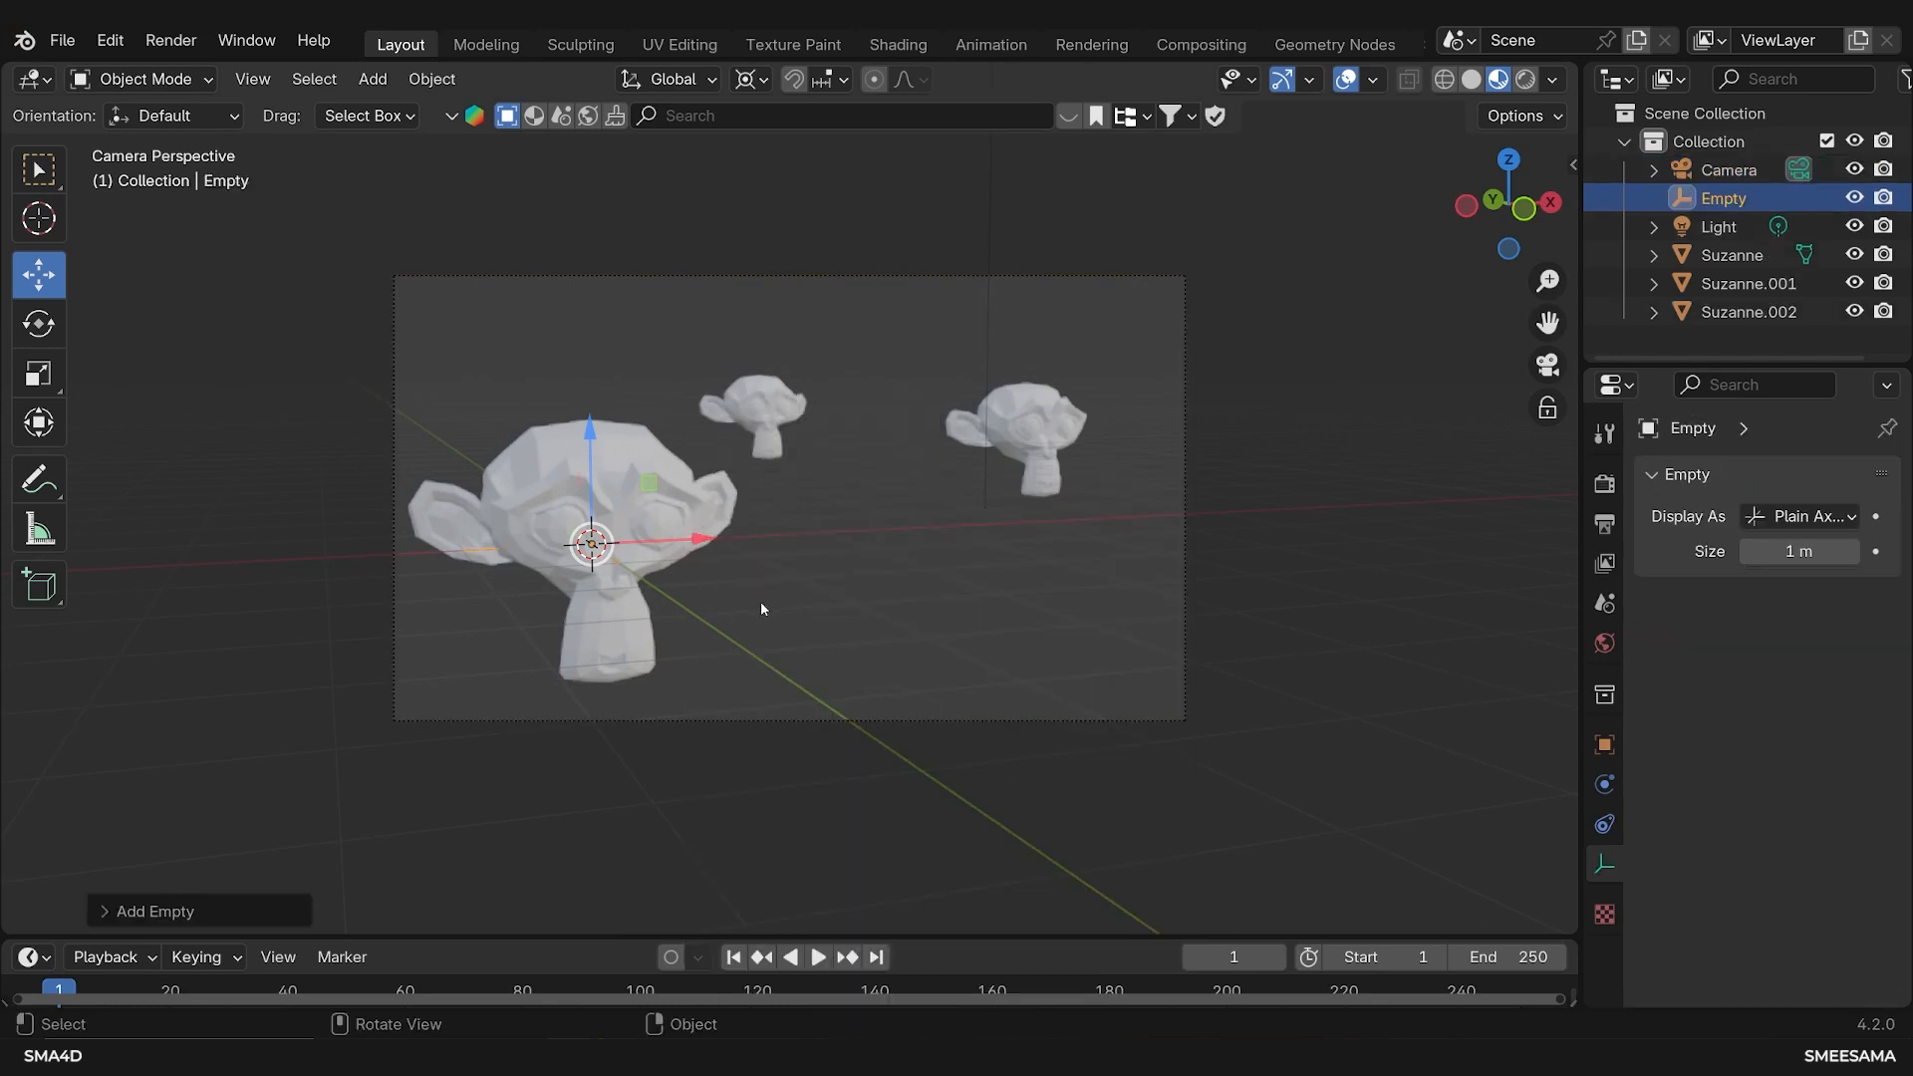
pyautogui.press('s')
pyautogui.click(794, 620)
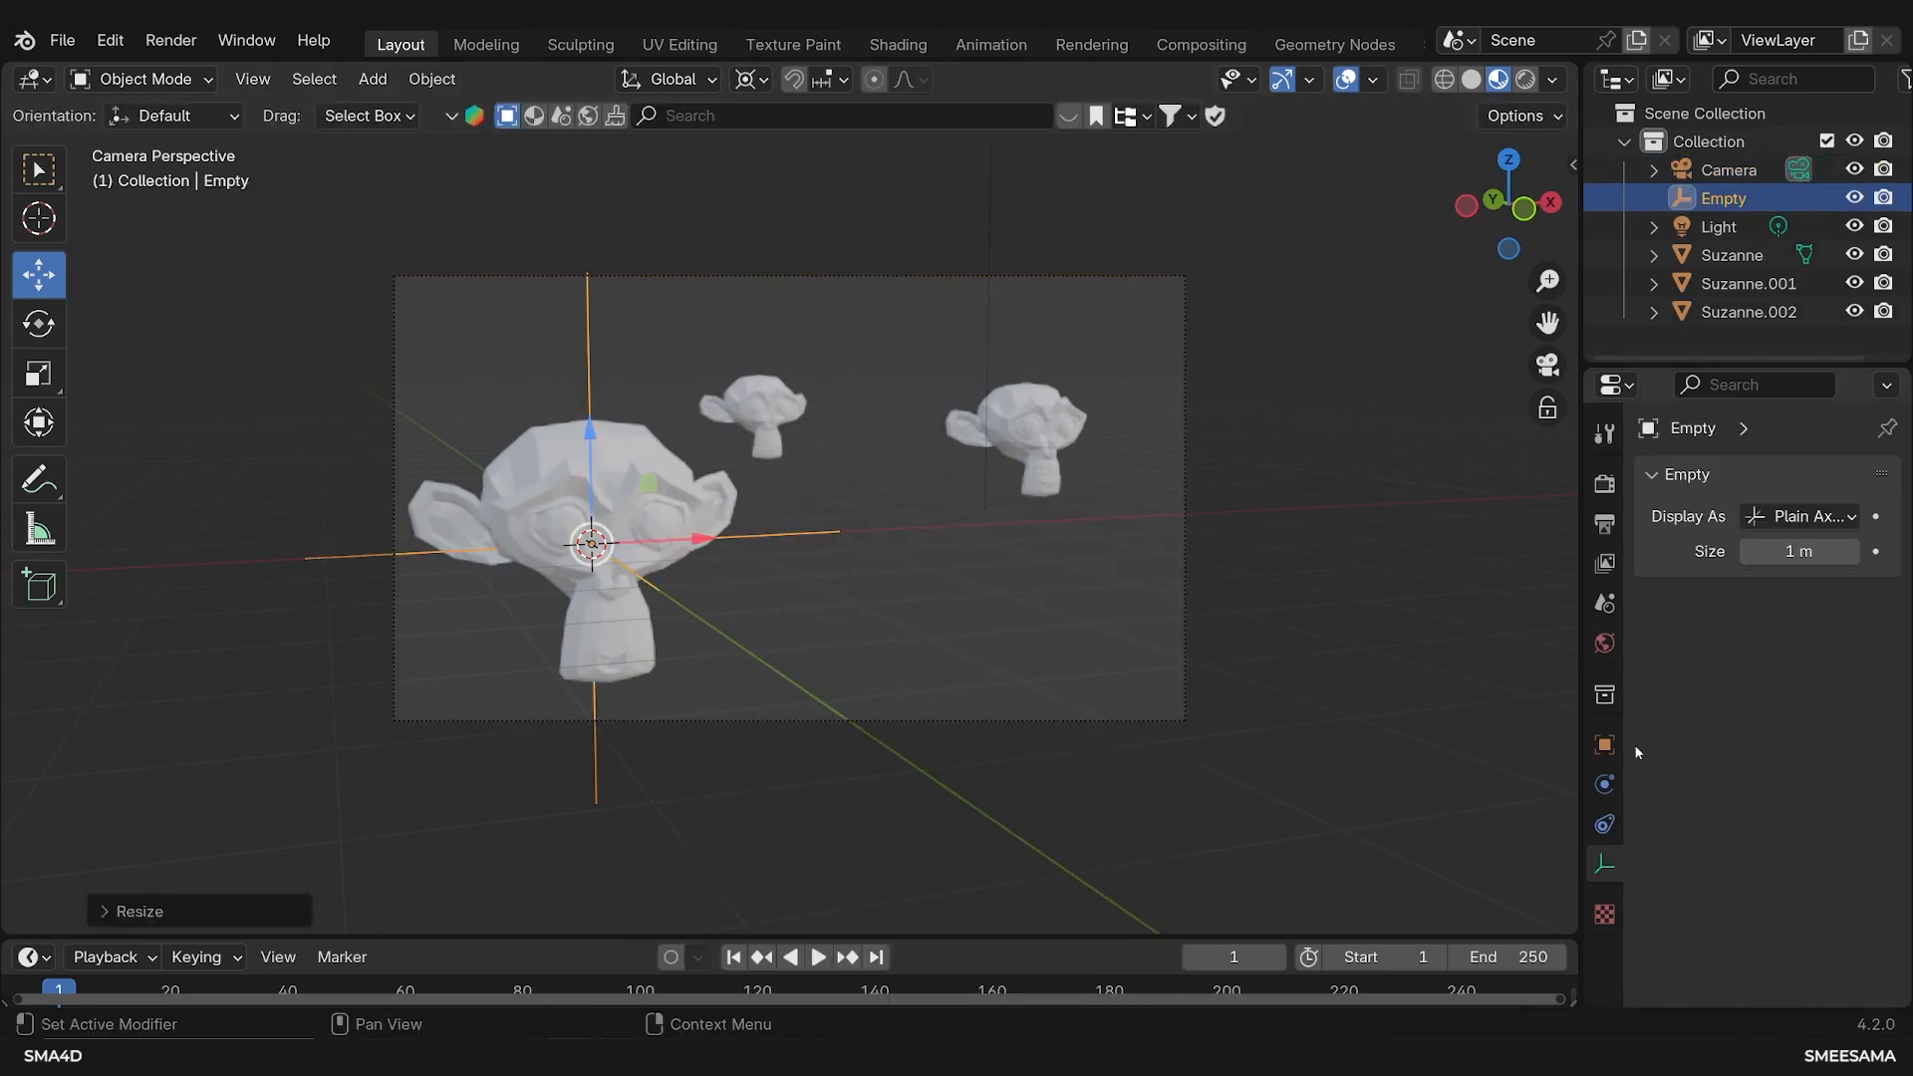
# Assign the empty as the camera's depth-of-field focus object and set the F-Stop to 0.1
pyautogui.click(1731, 172)
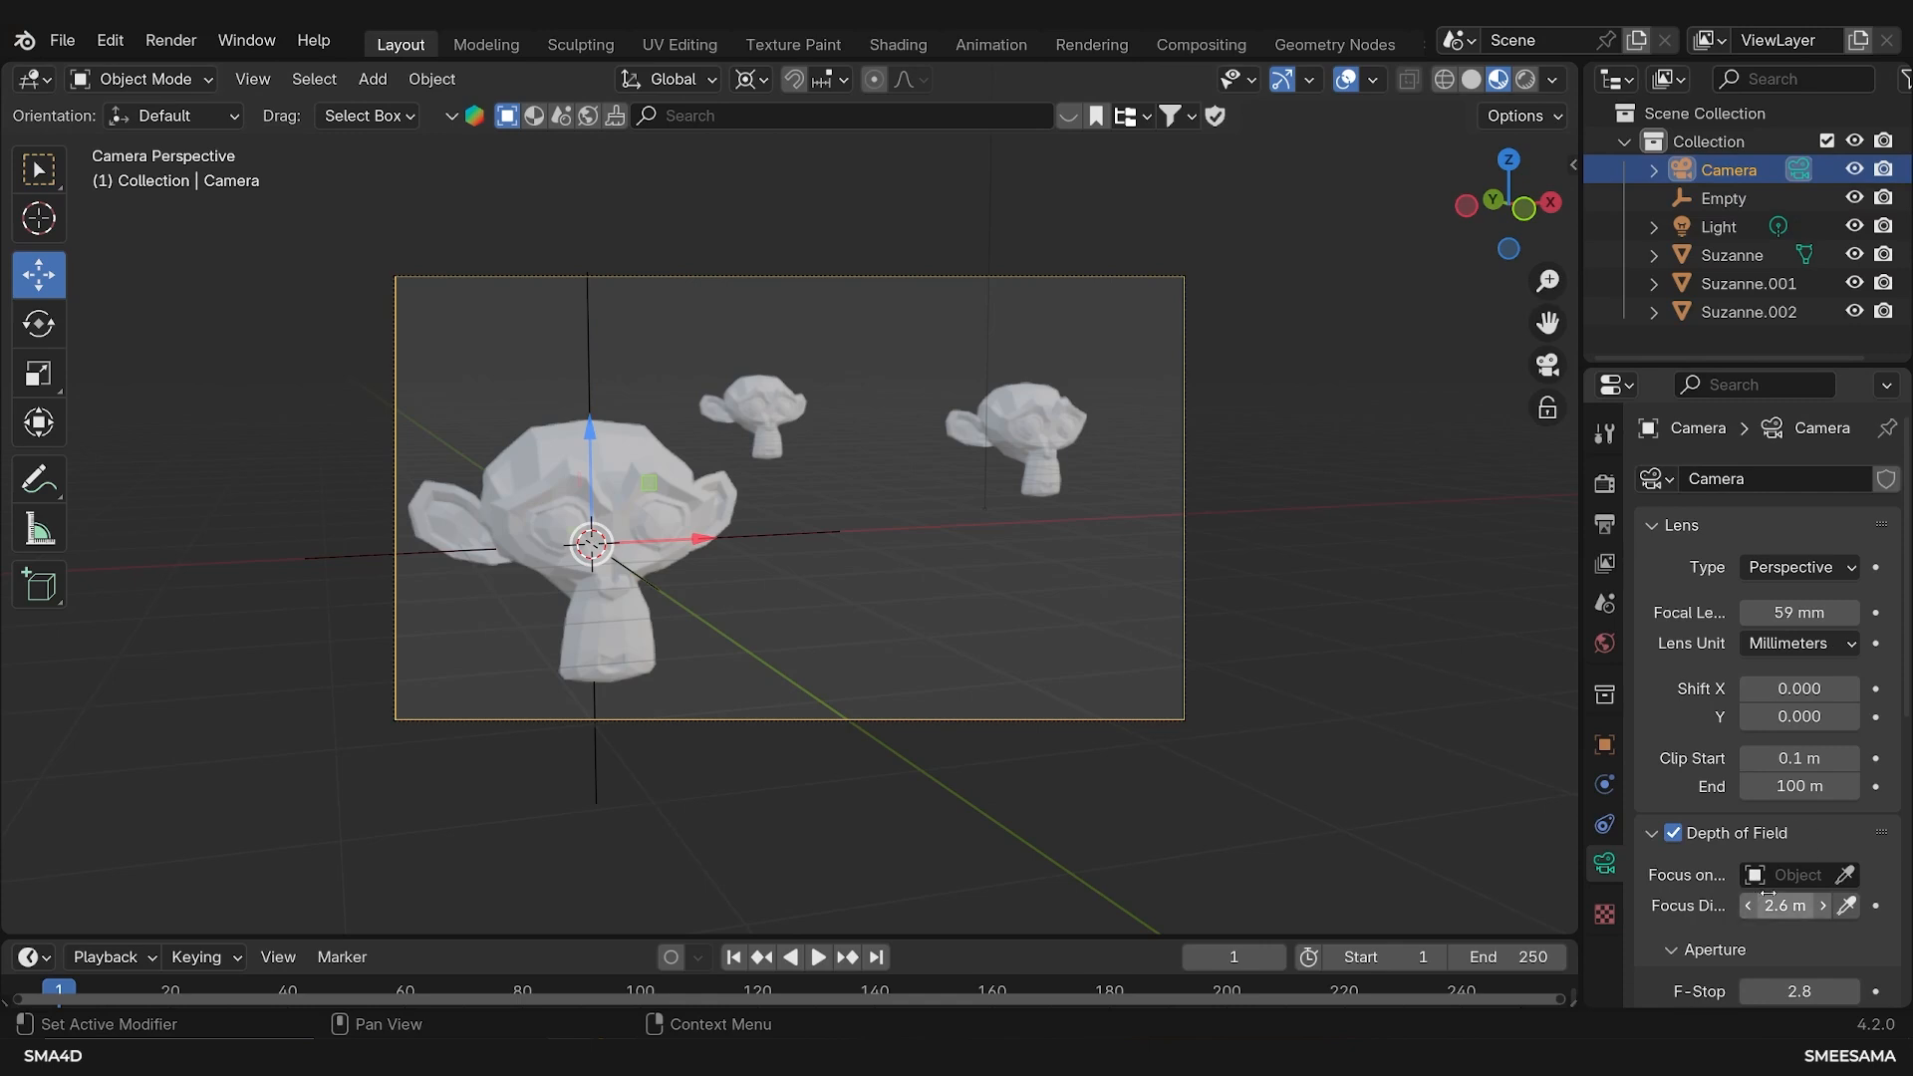
pyautogui.click(1845, 875)
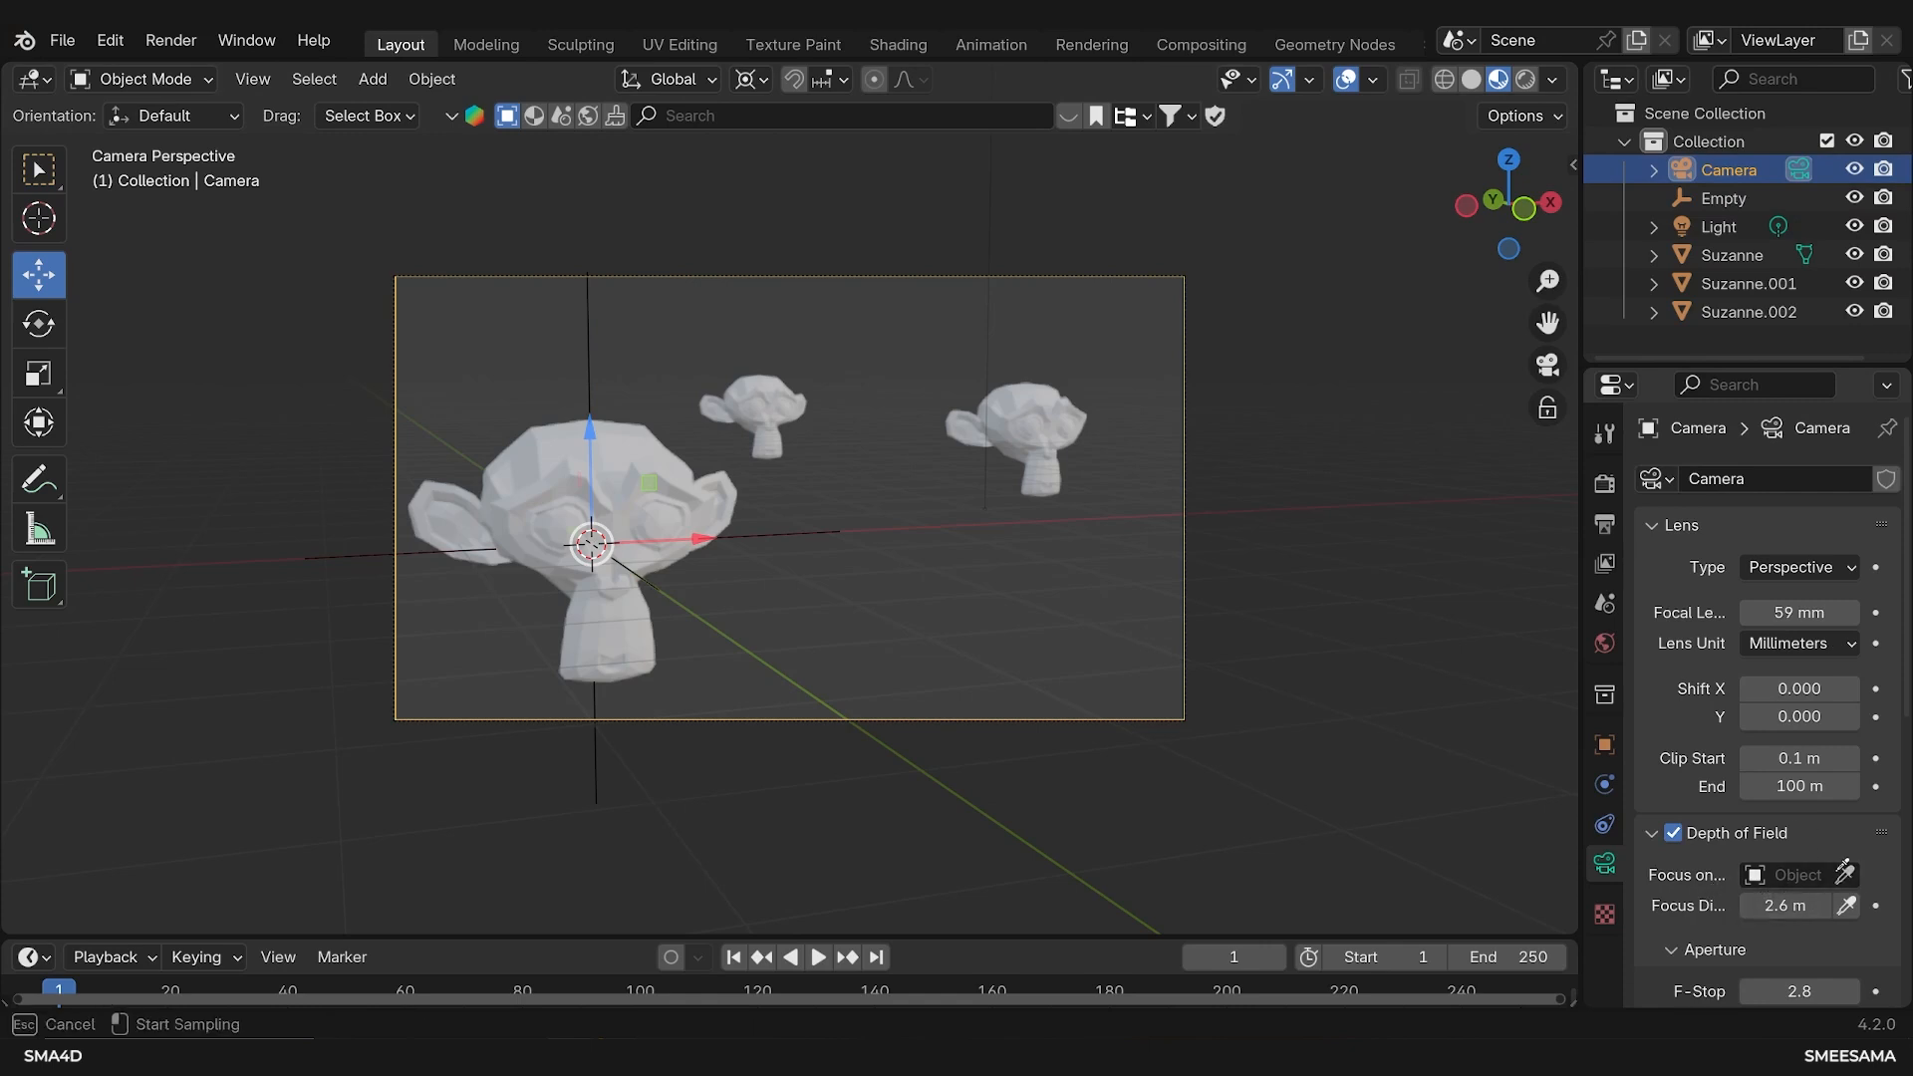
pyautogui.click(592, 317)
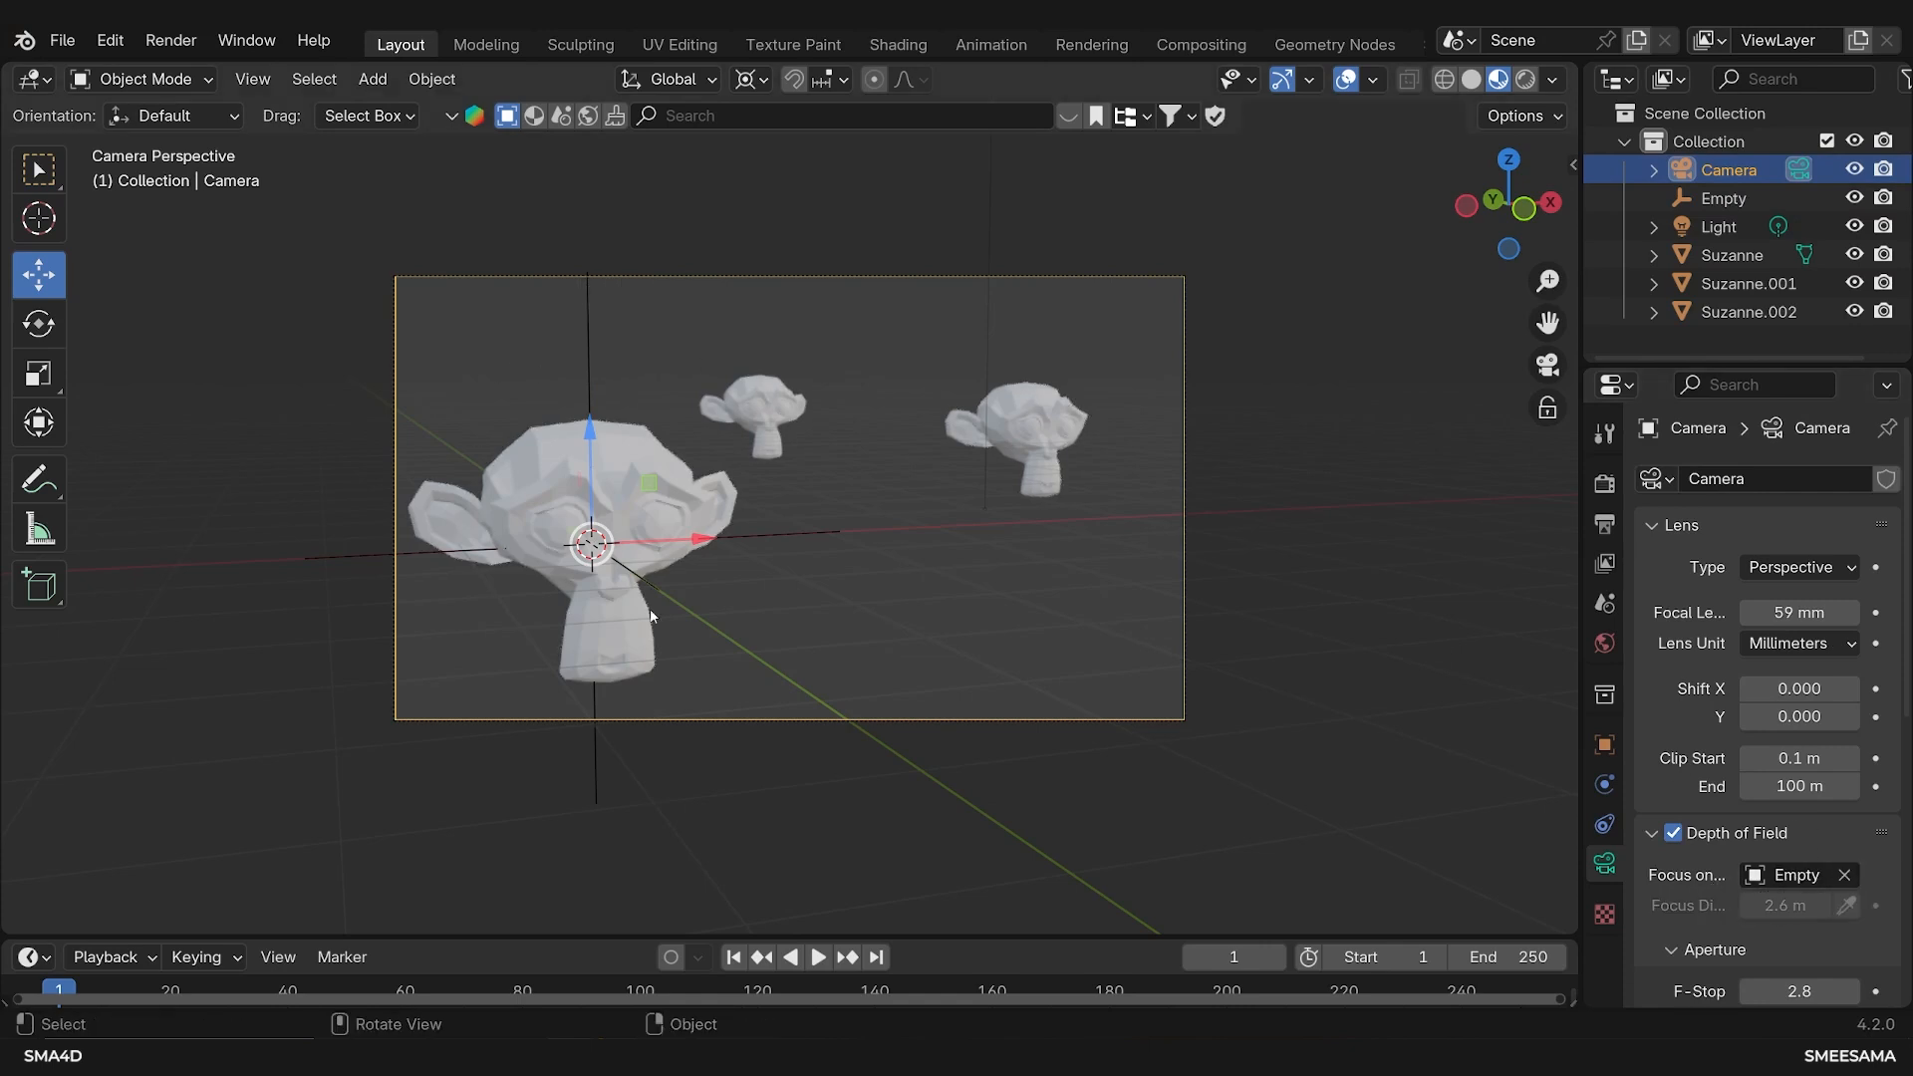
pyautogui.scroll(-2, 1695, 828)
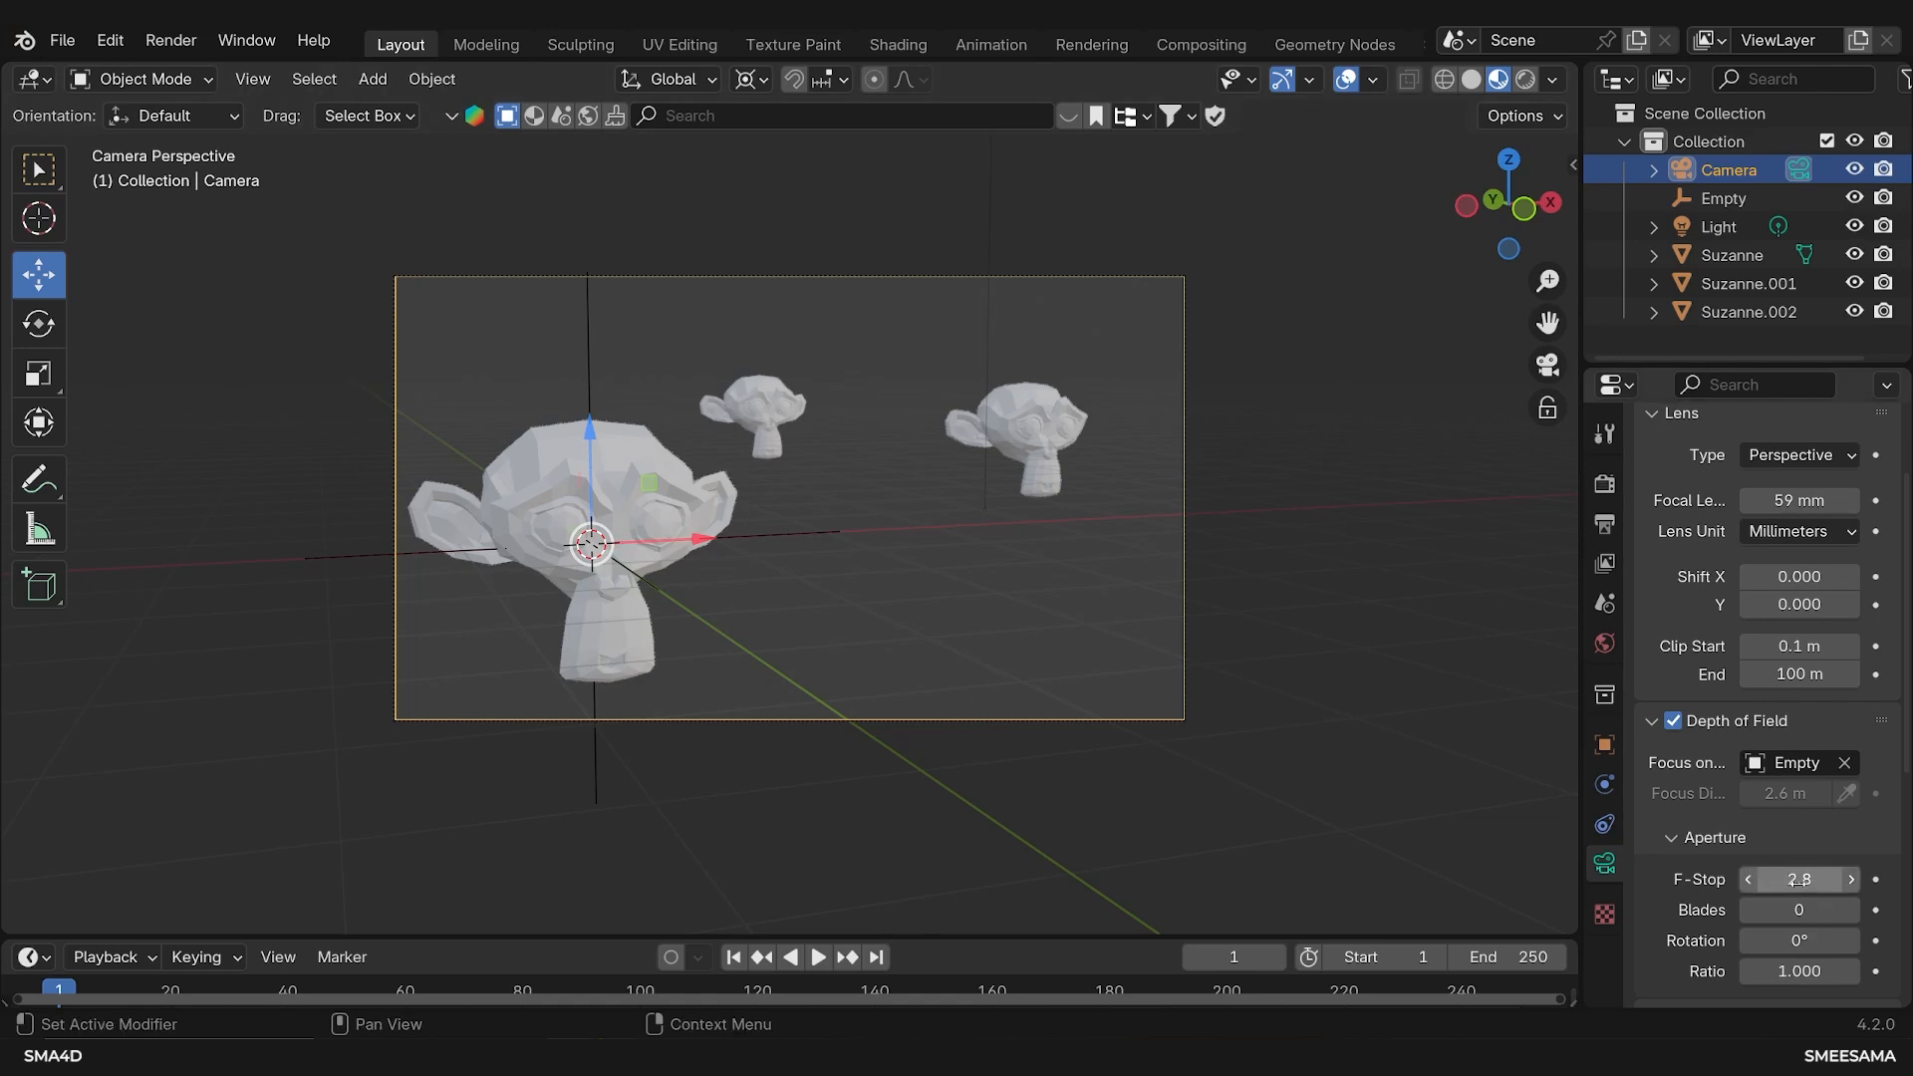
pyautogui.moveTo(1800, 880); pyautogui.dragTo(1772, 880)
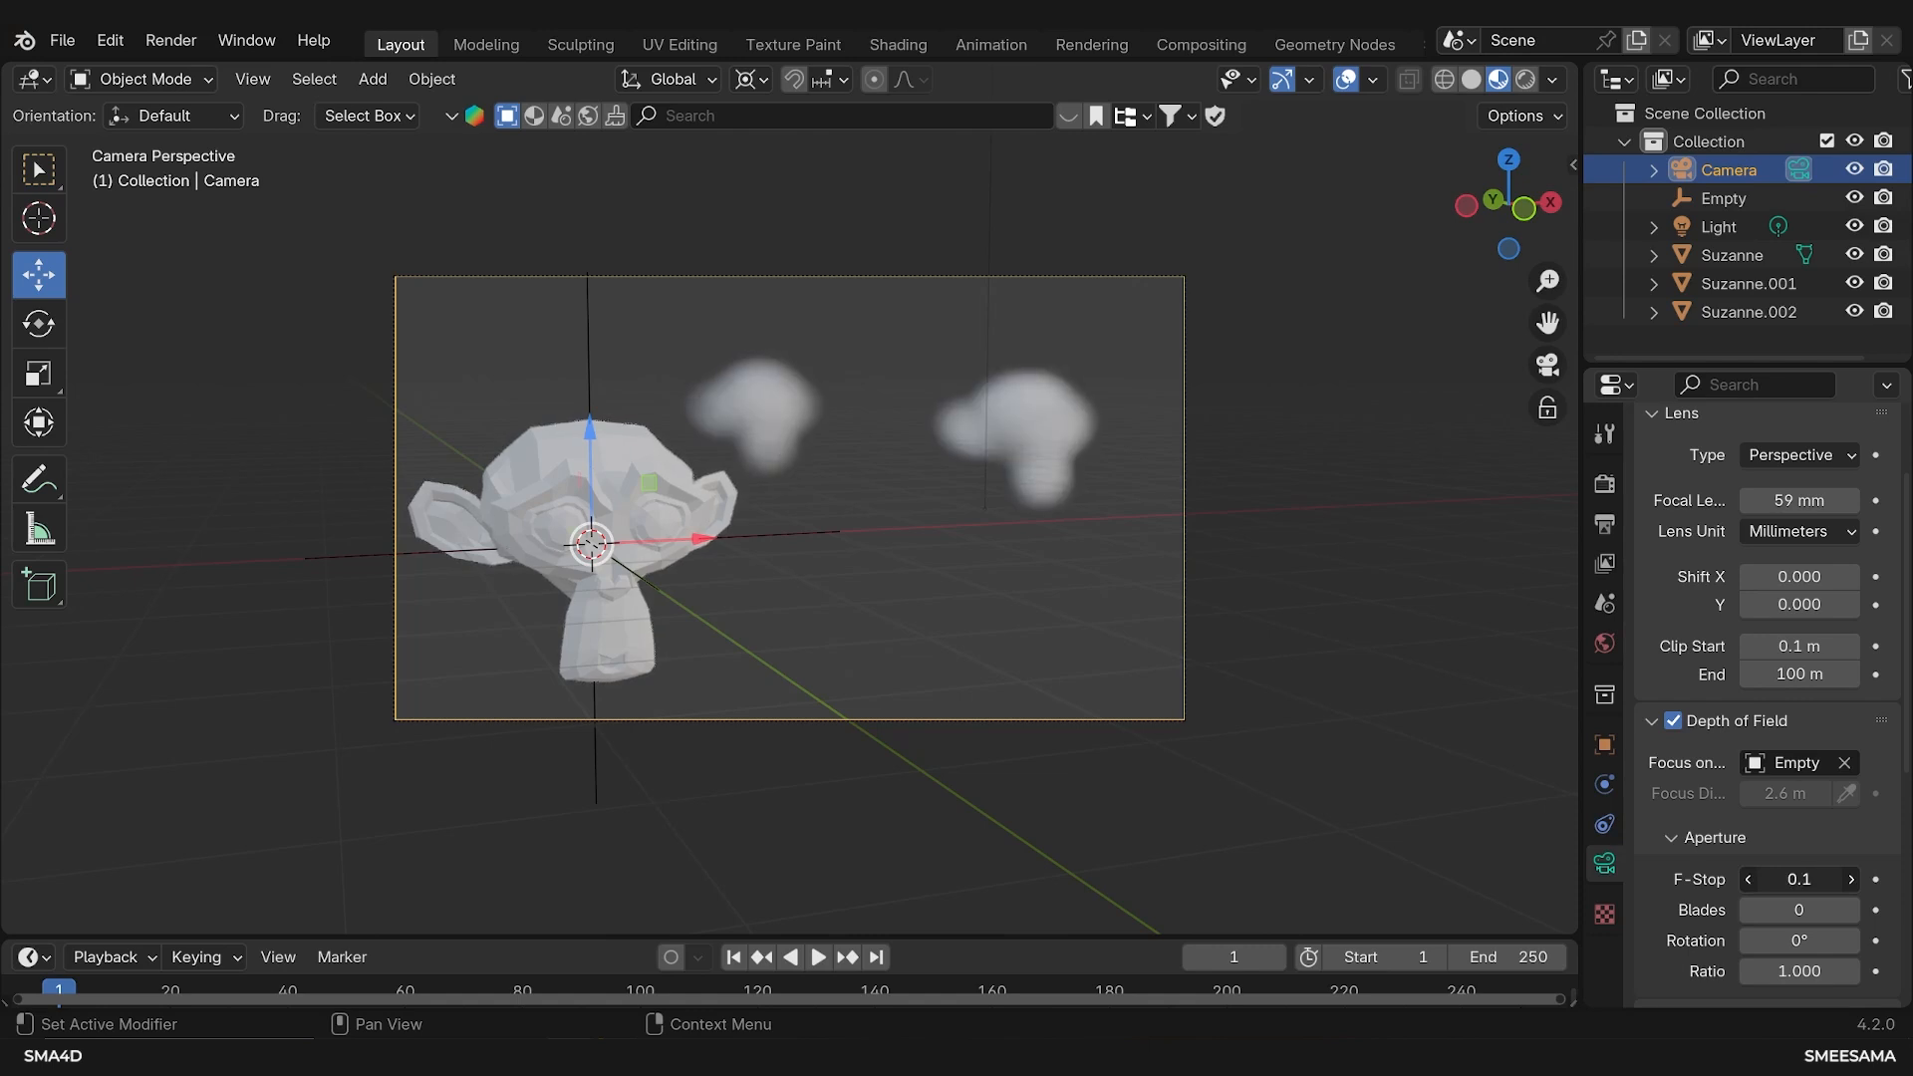
# Select the empty and split the 3D viewport into two side-by-side areas, one showing a free view and the other the camera view
pyautogui.click(586, 367)
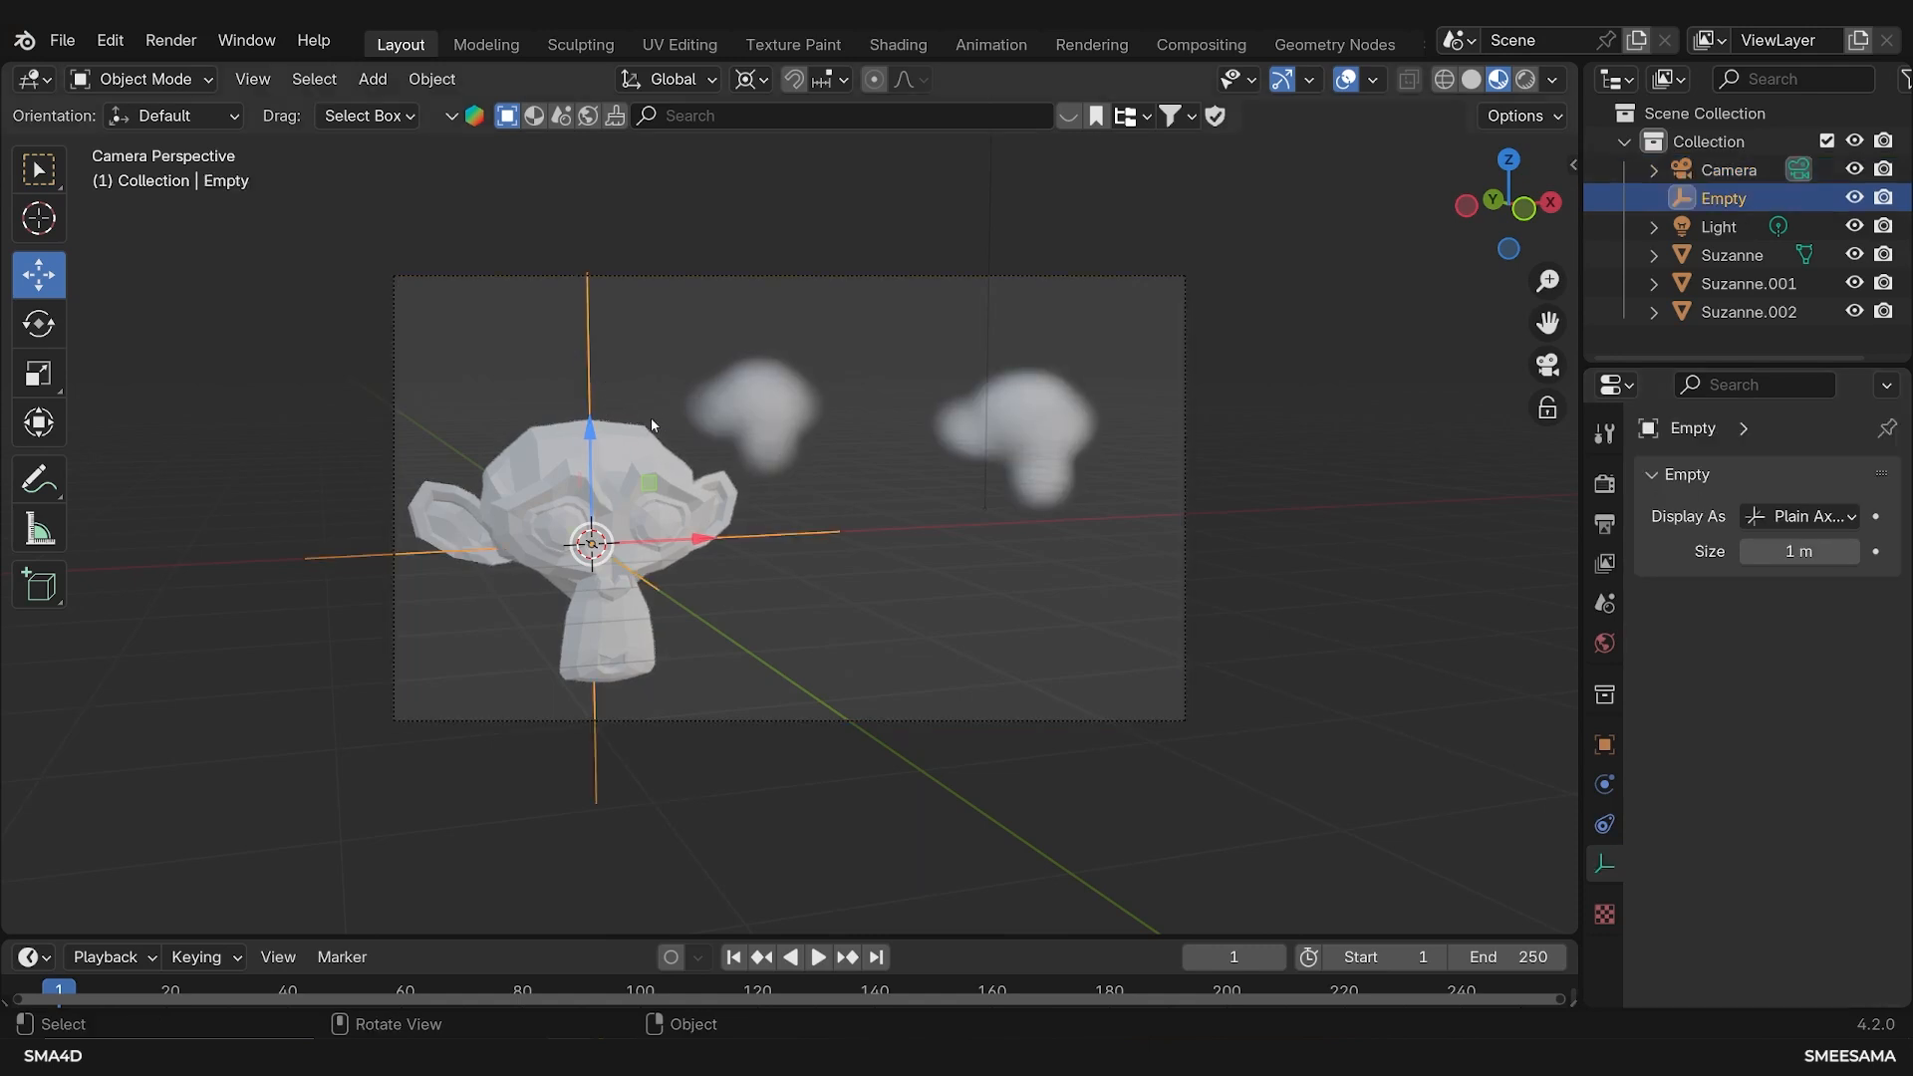
pyautogui.moveTo(684, 484); pyautogui.dragTo(924, 279, button='middle')
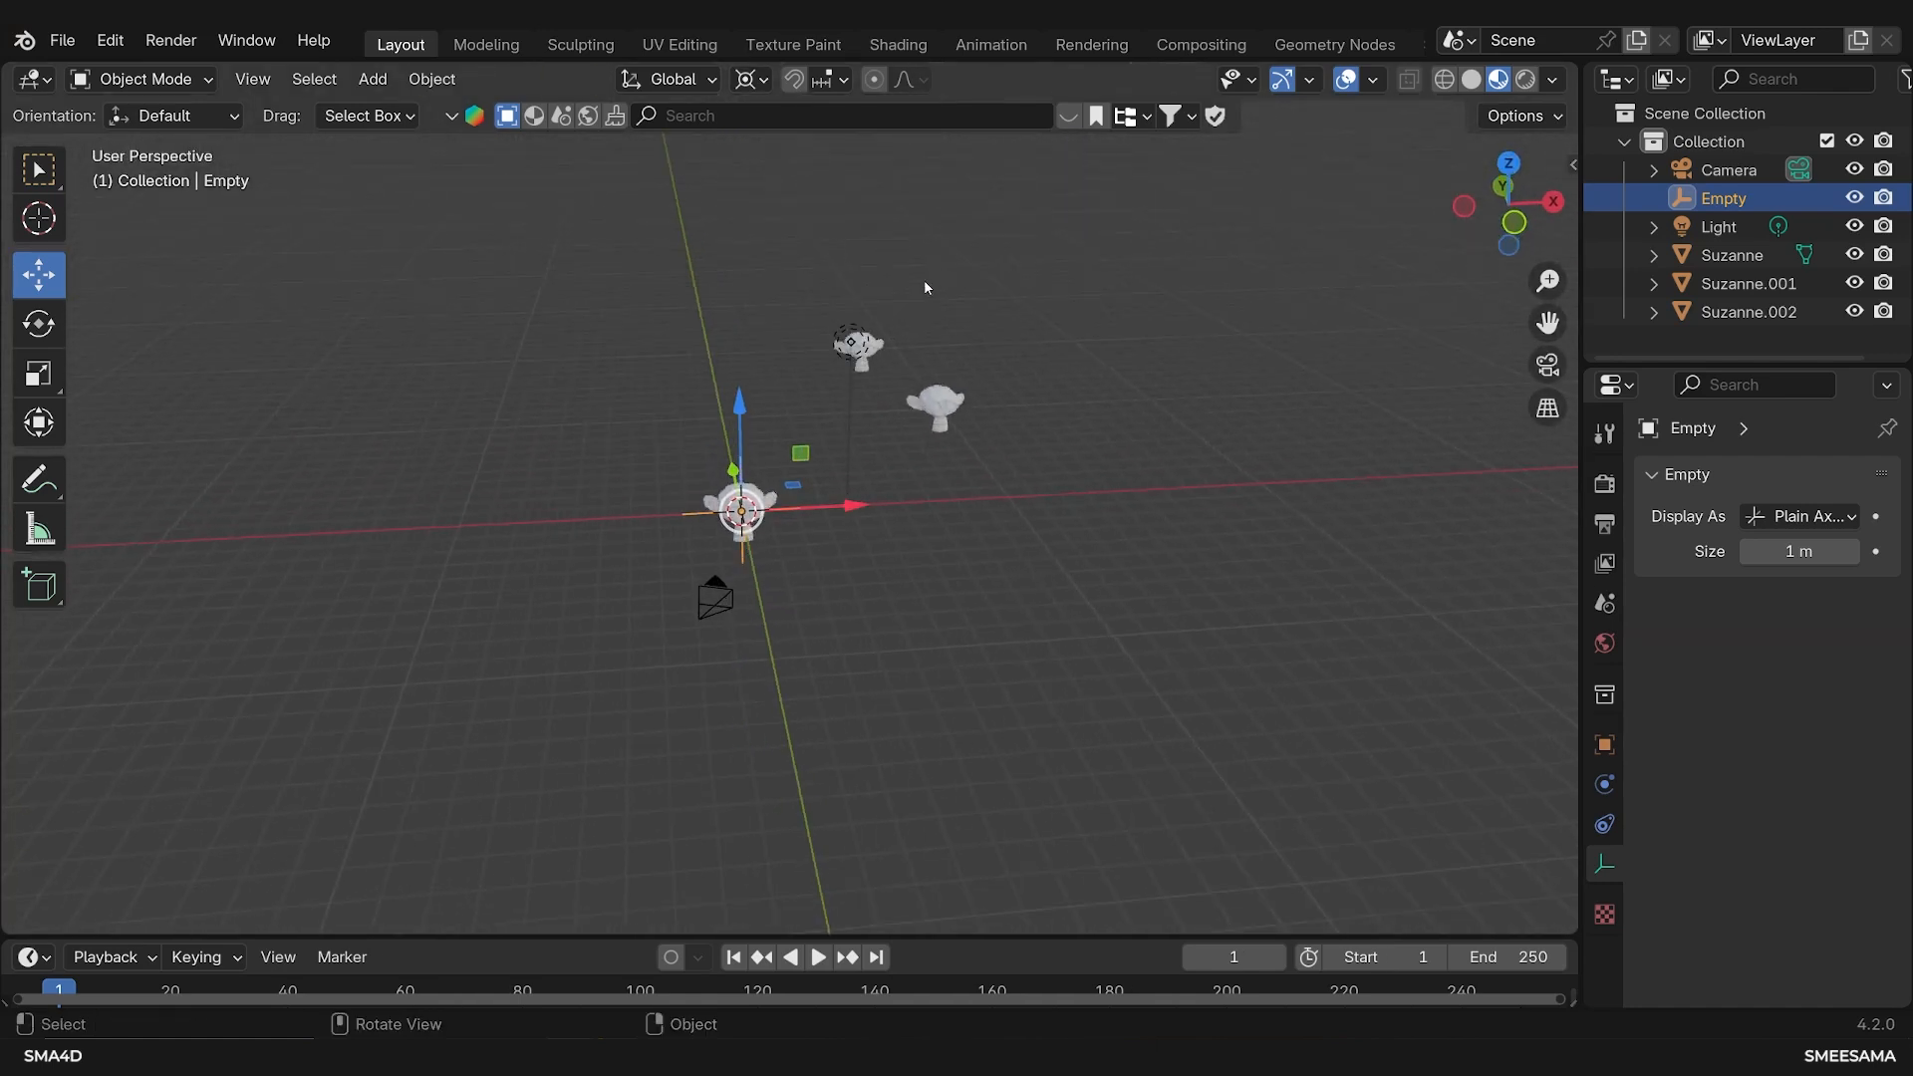
pyautogui.moveTo(1576, 61); pyautogui.dragTo(845, 95)
pyautogui.press('KP_0')
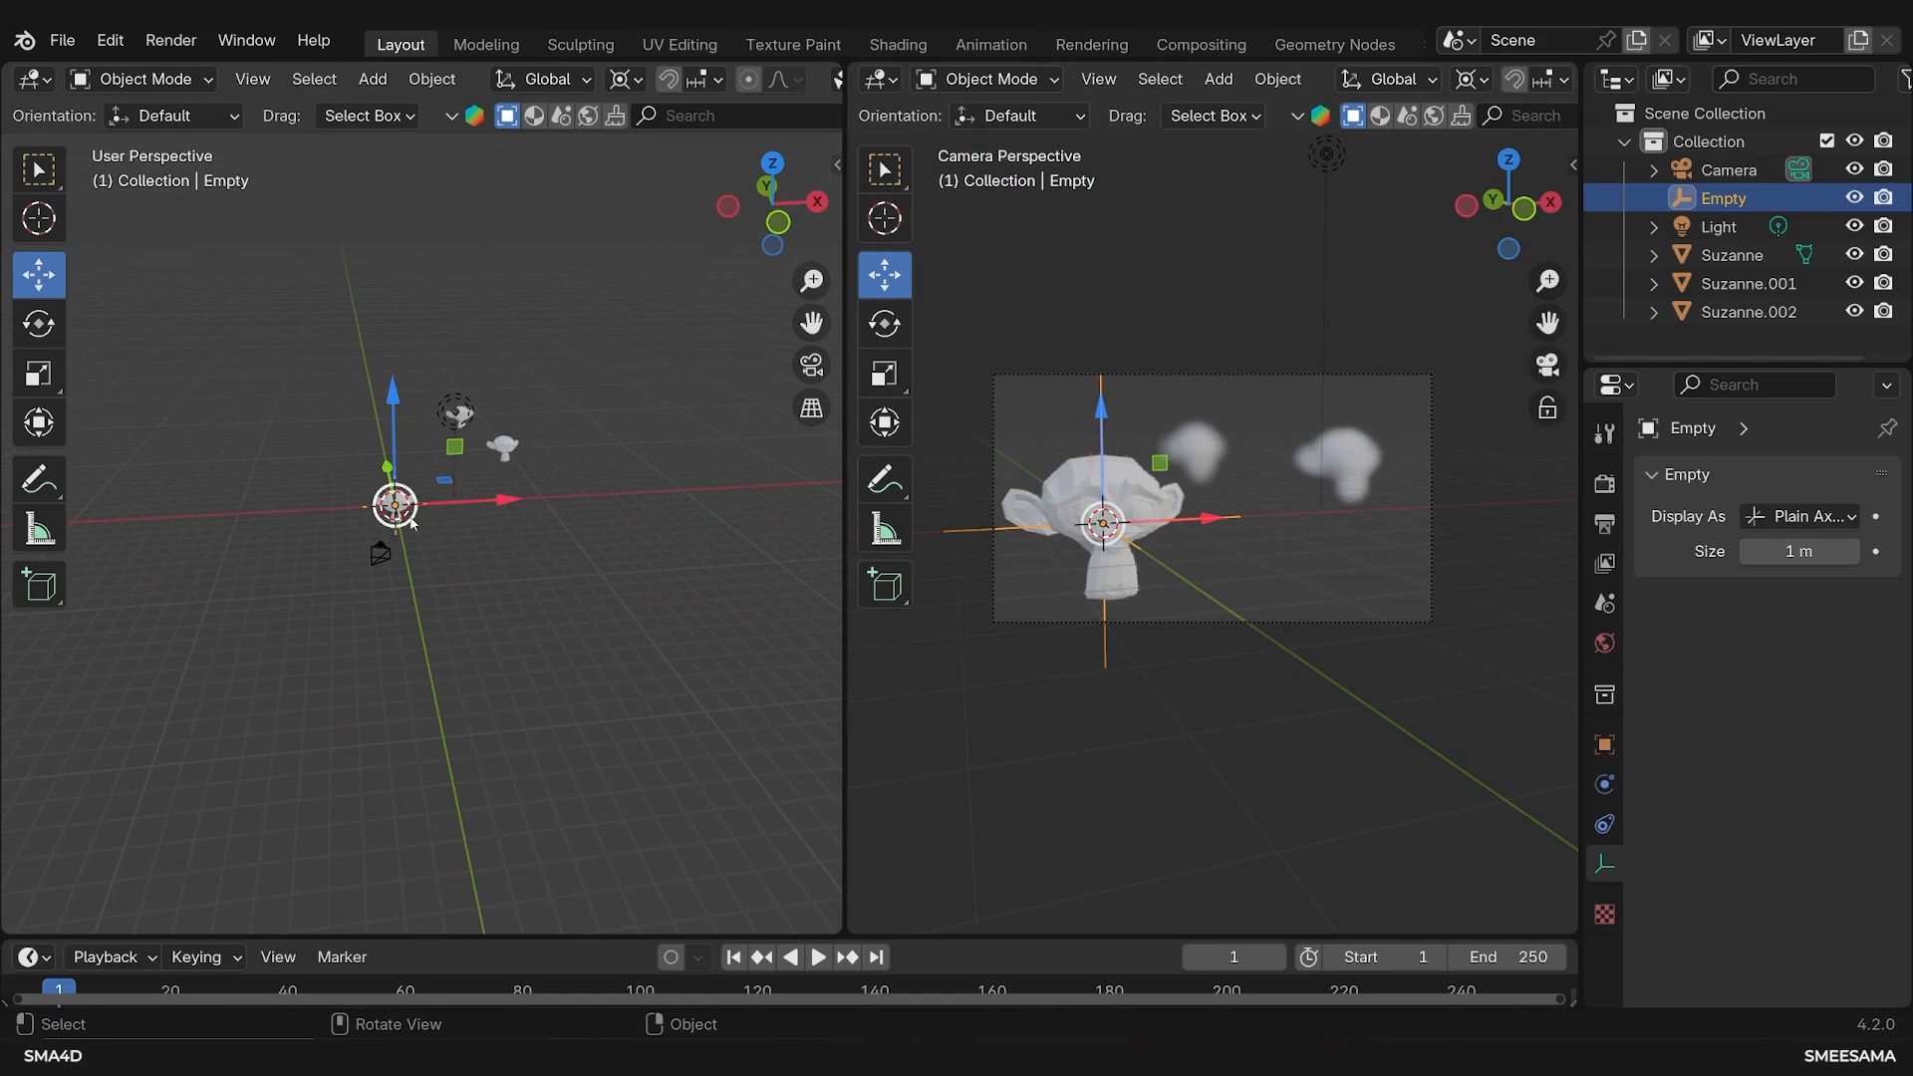
# Move the empty back from the front monkey head to a spot between it and the rear heads
pyautogui.moveTo(439, 640); pyautogui.dragTo(464, 753, button='middle')
pyautogui.keyDown('shift'); pyautogui.moveTo(449, 586); pyautogui.dragTo(525, 733, button='middle'); pyautogui.keyUp('shift')
pyautogui.scroll(3, 496, 649)
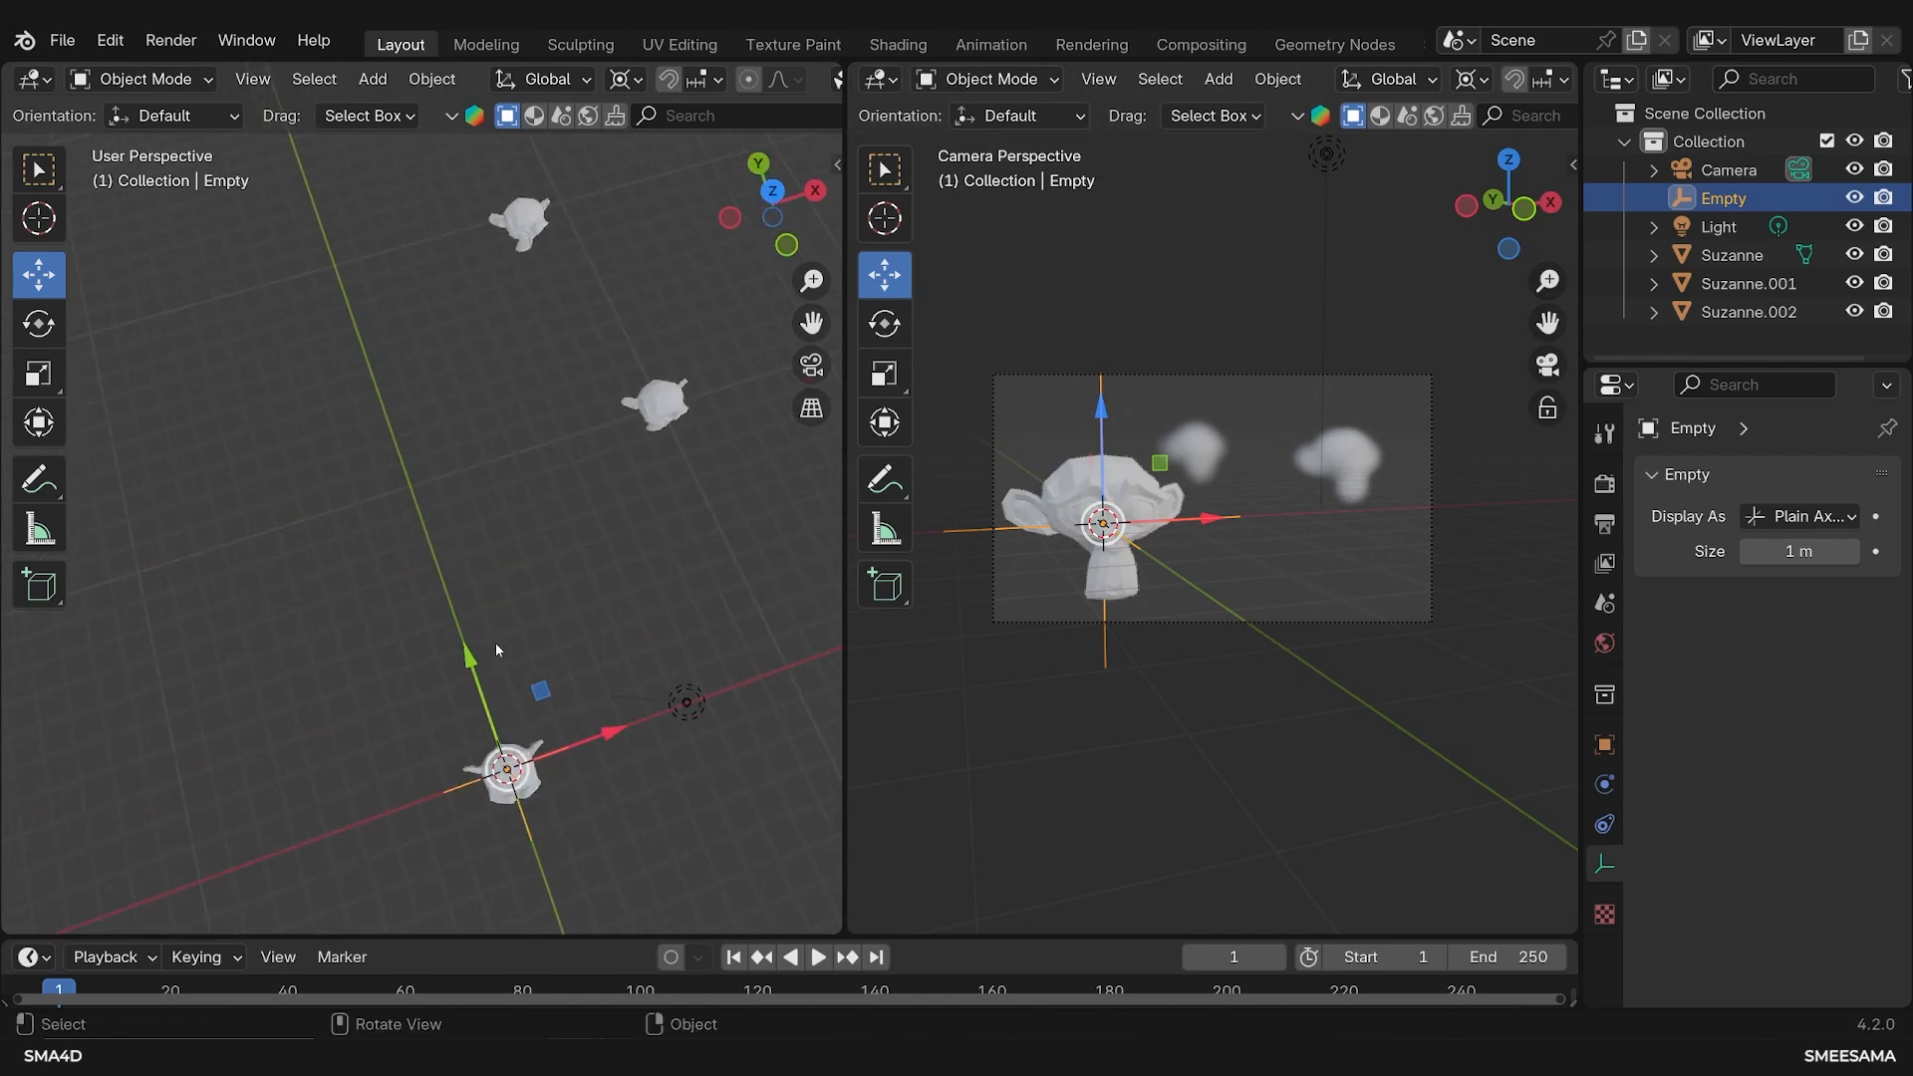
pyautogui.scroll(-2, 494, 643)
pyautogui.press('g')
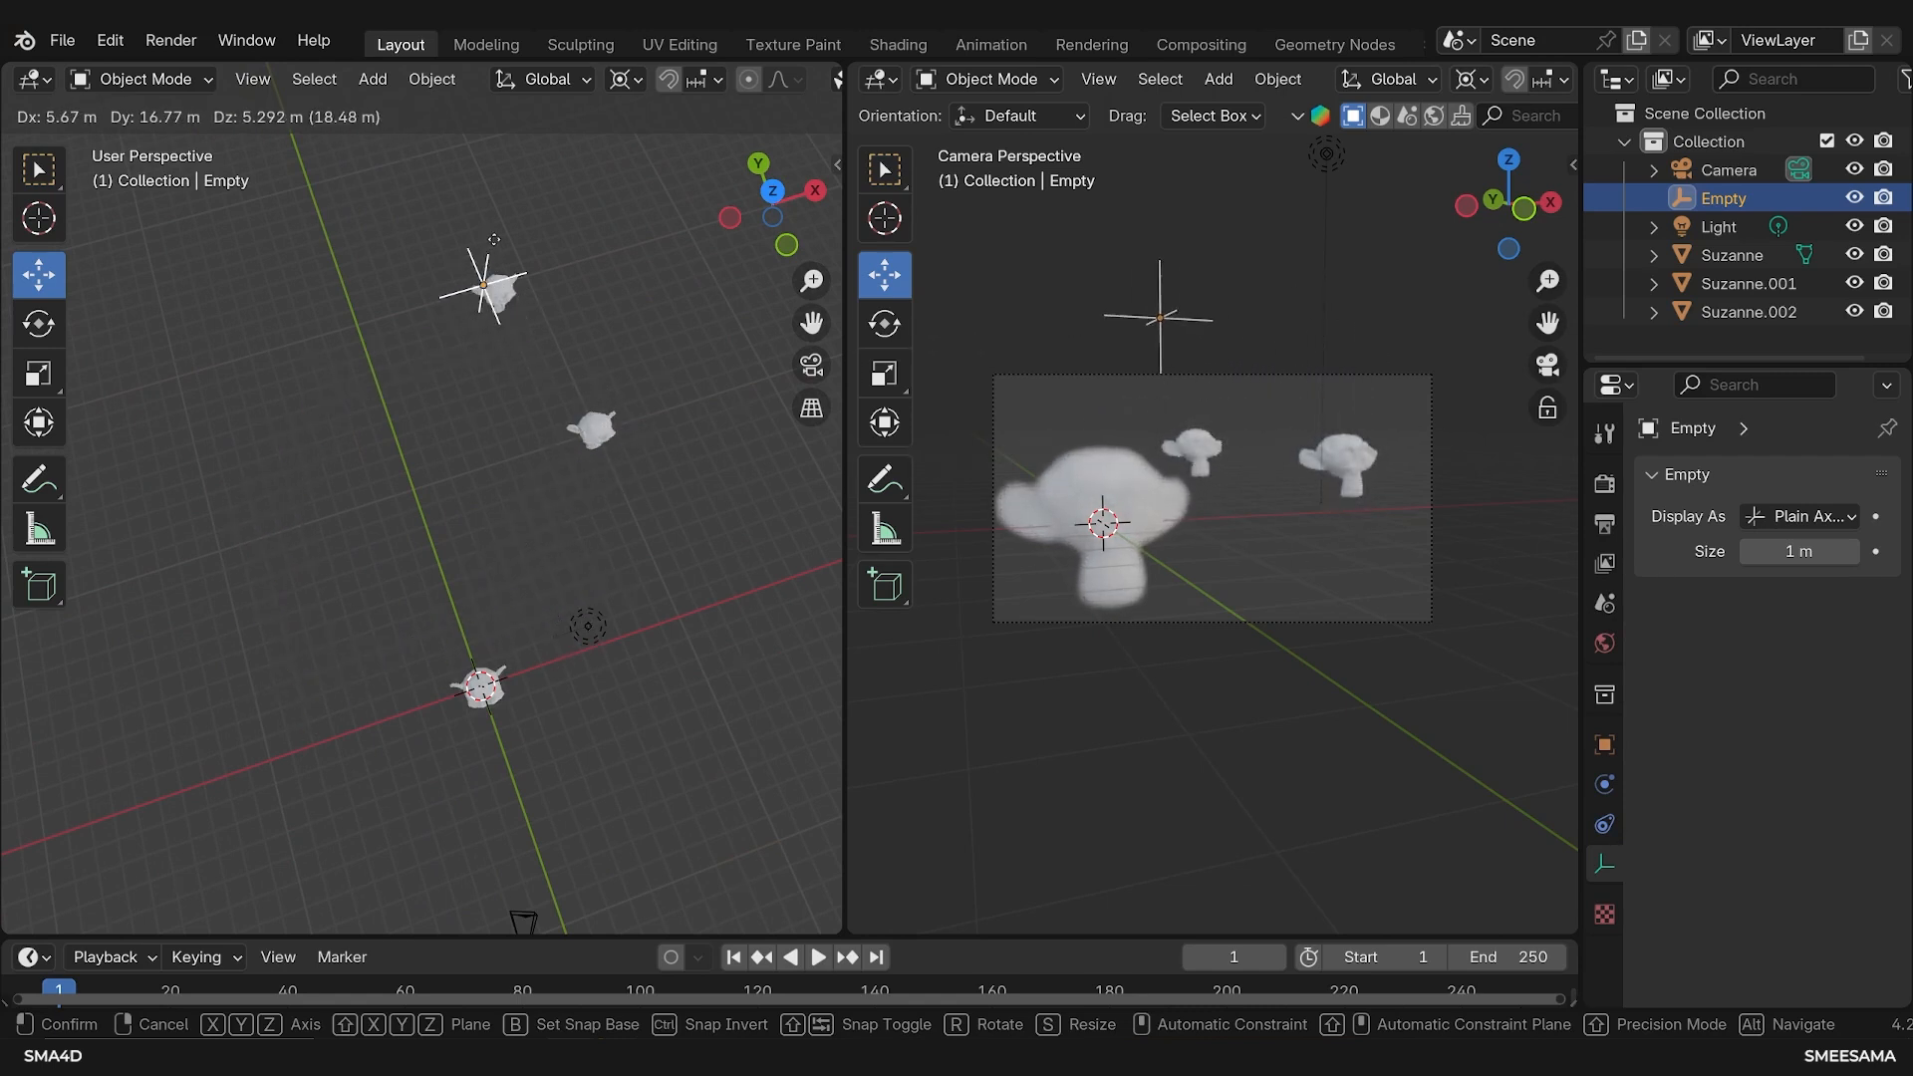
pyautogui.click(469, 440)
# Set the camera's Passepartout opacity to 1.000 in its Viewport Display settings
pyautogui.click(1729, 169)
pyautogui.scroll(-3, 1766, 910)
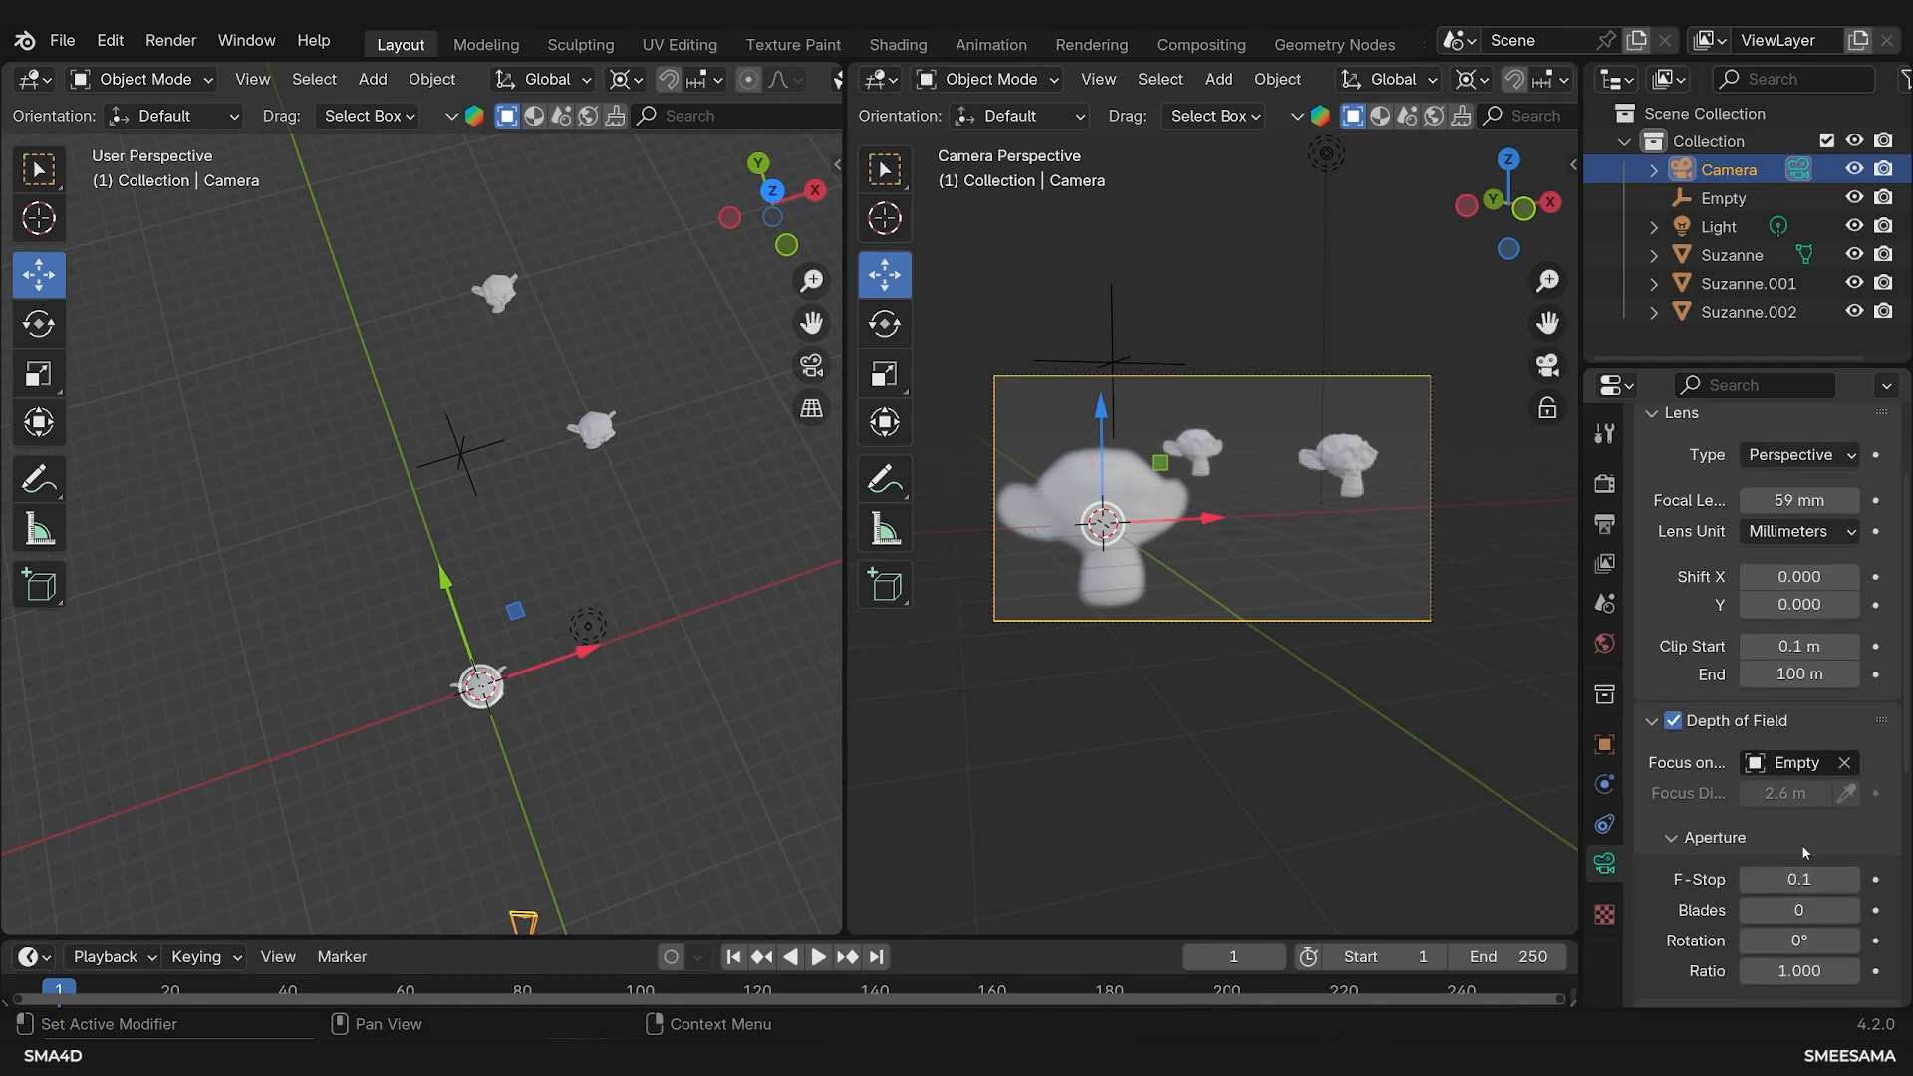
pyautogui.scroll(-3, 1803, 850)
pyautogui.click(1652, 554)
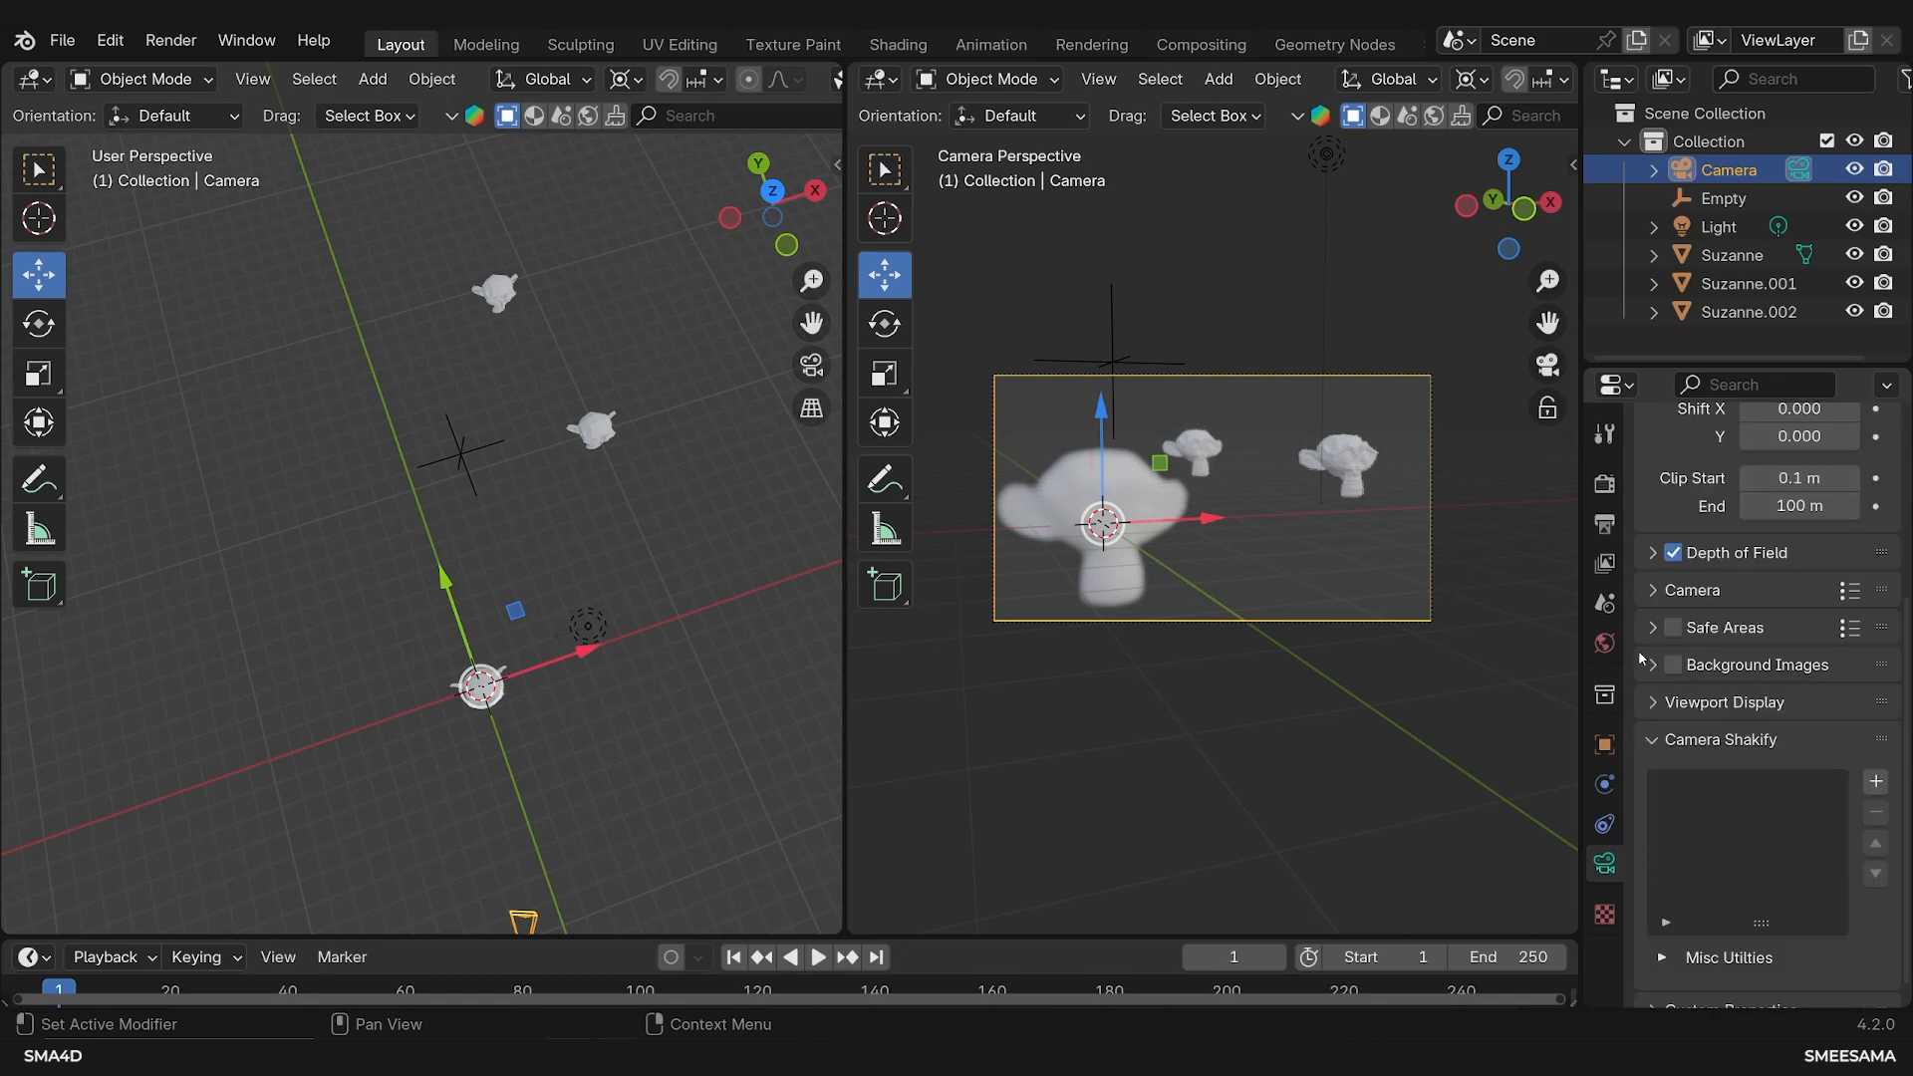
pyautogui.click(1653, 705)
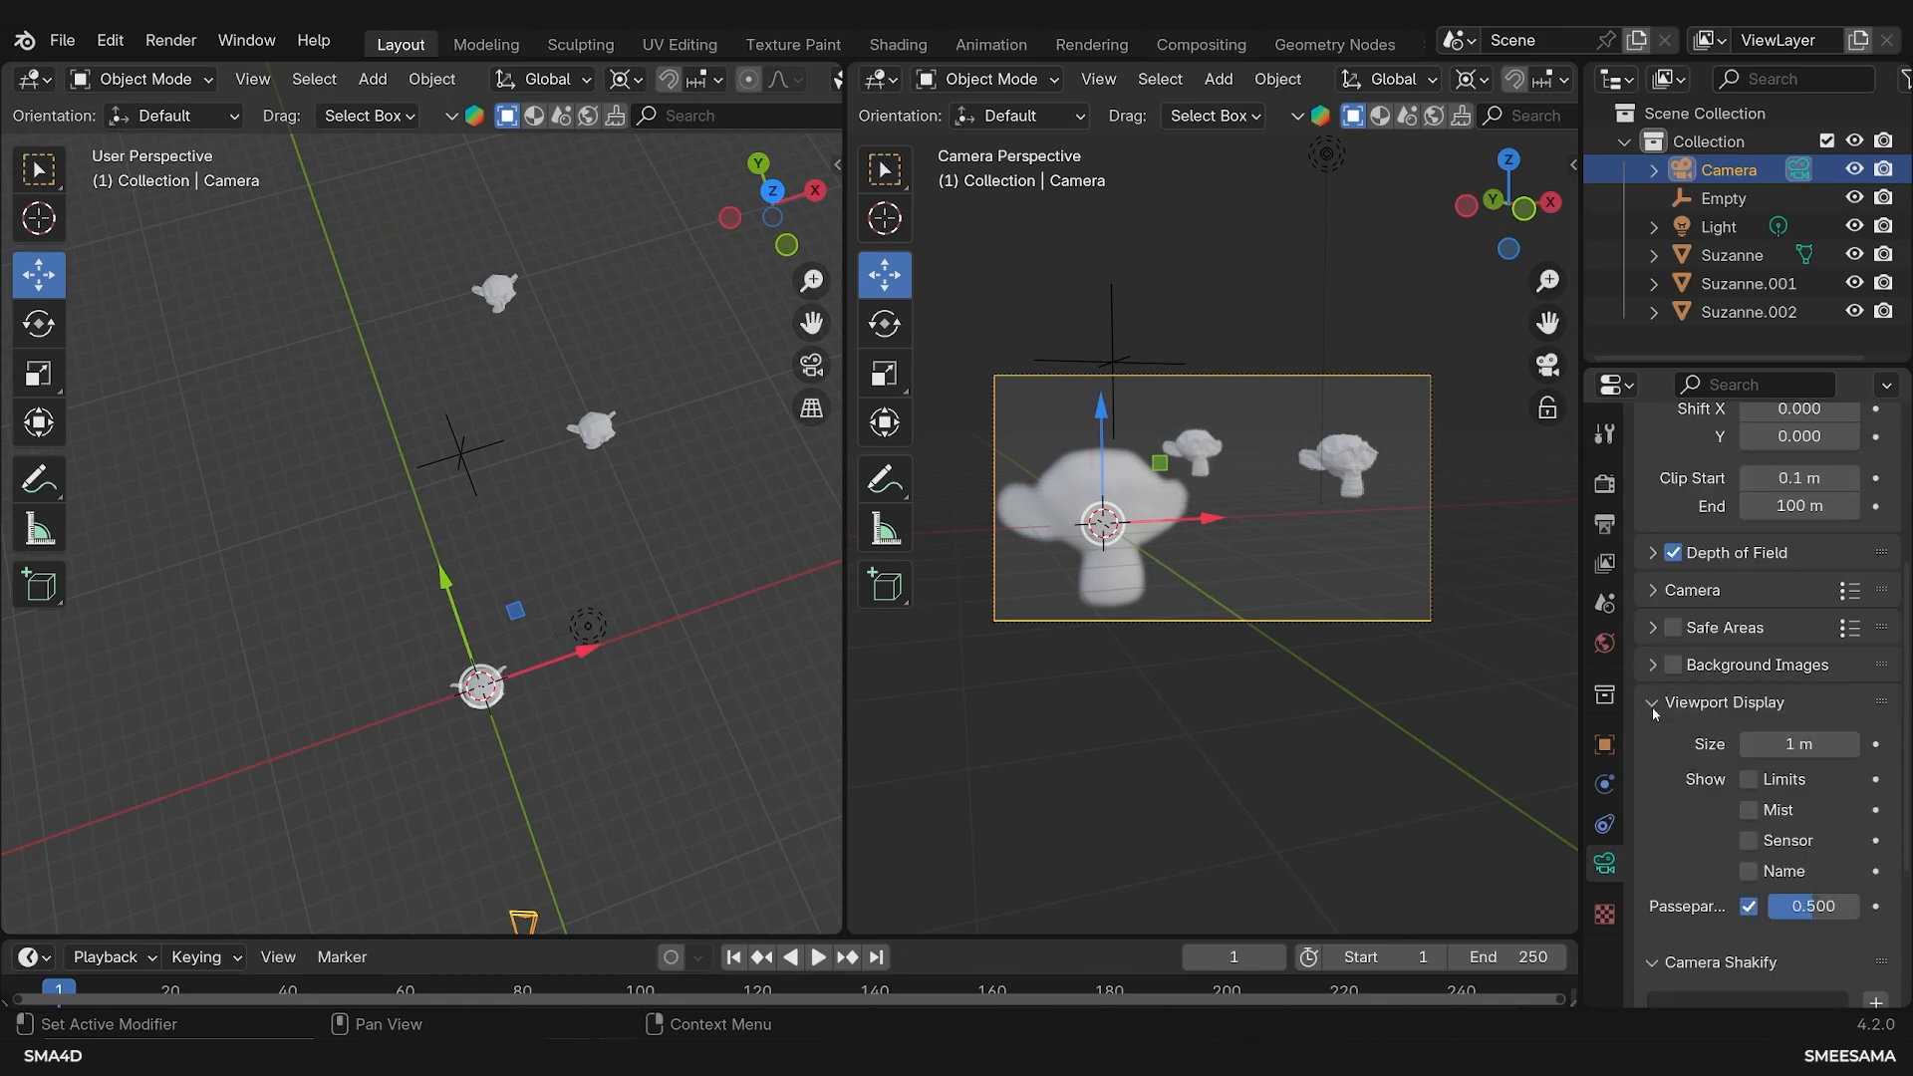
pyautogui.scroll(-3, 1665, 714)
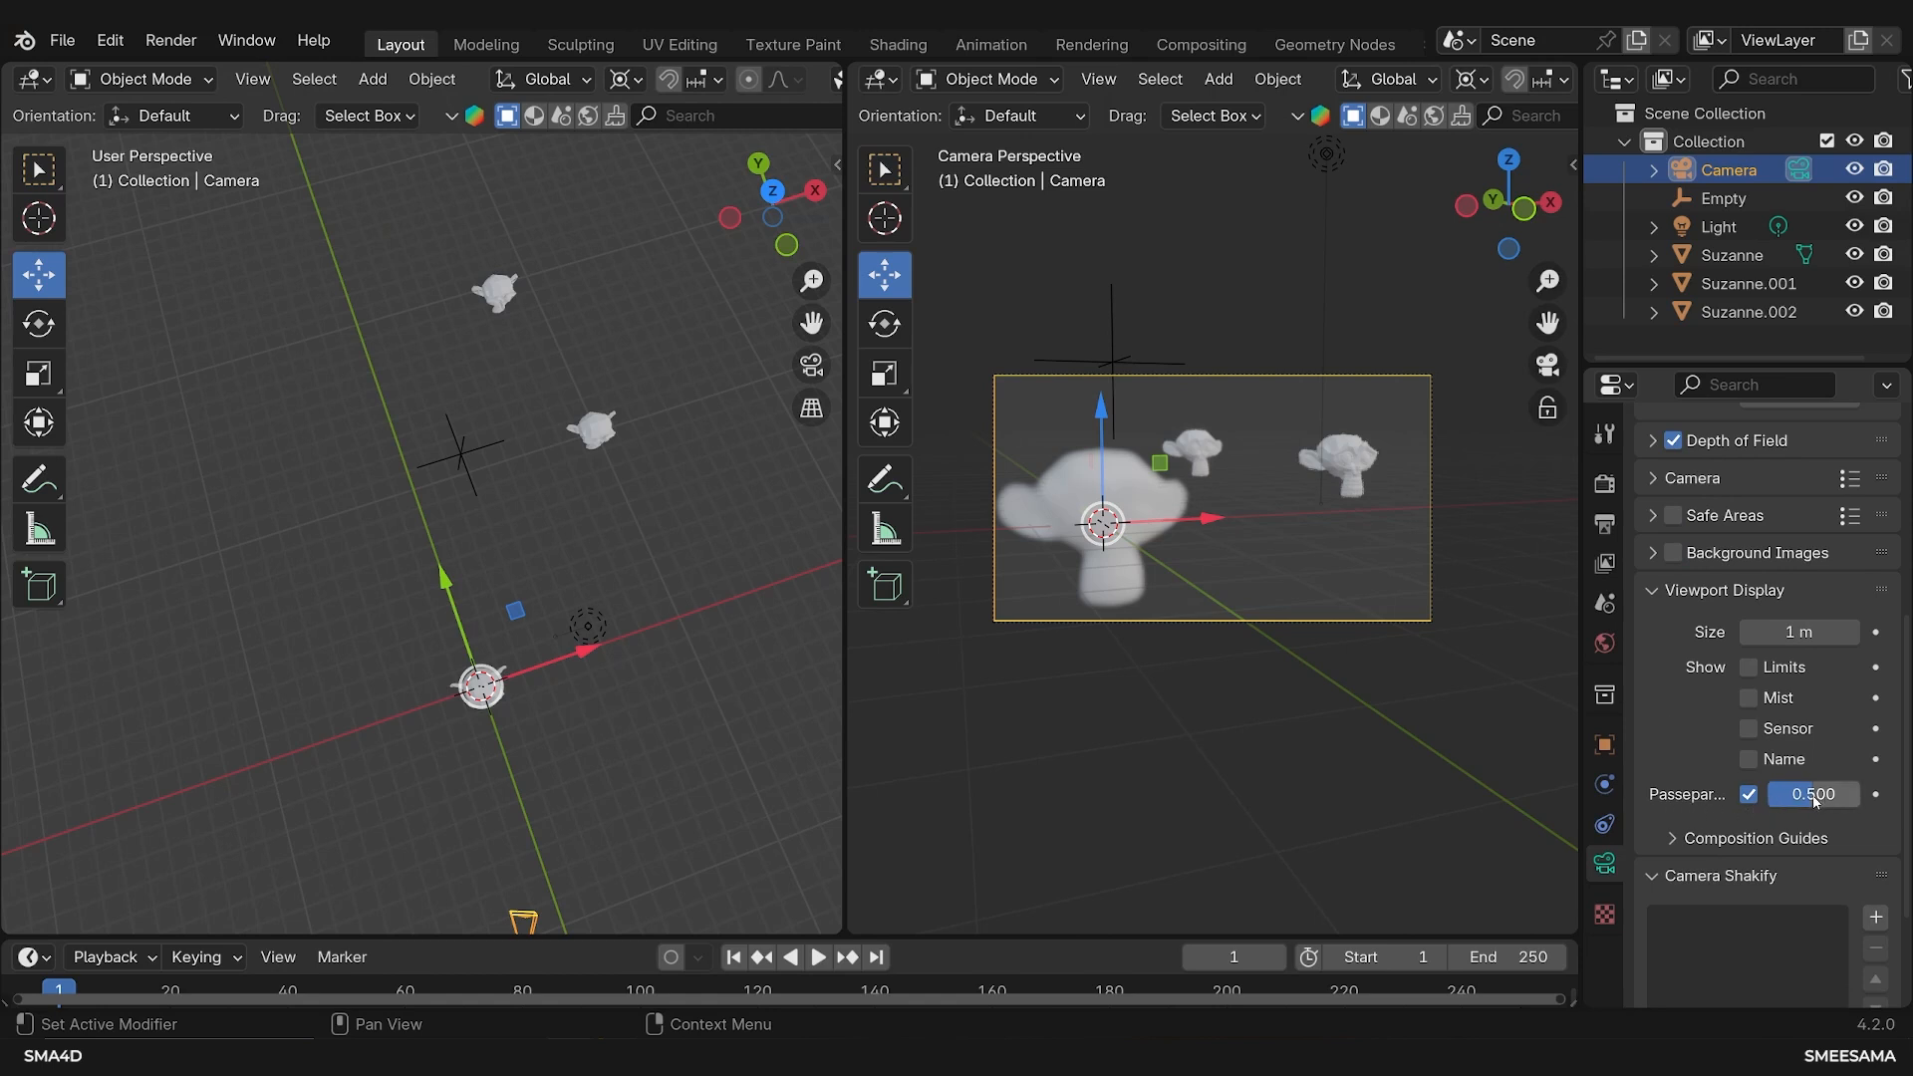
pyautogui.moveTo(1812, 794); pyautogui.dragTo(1848, 795)
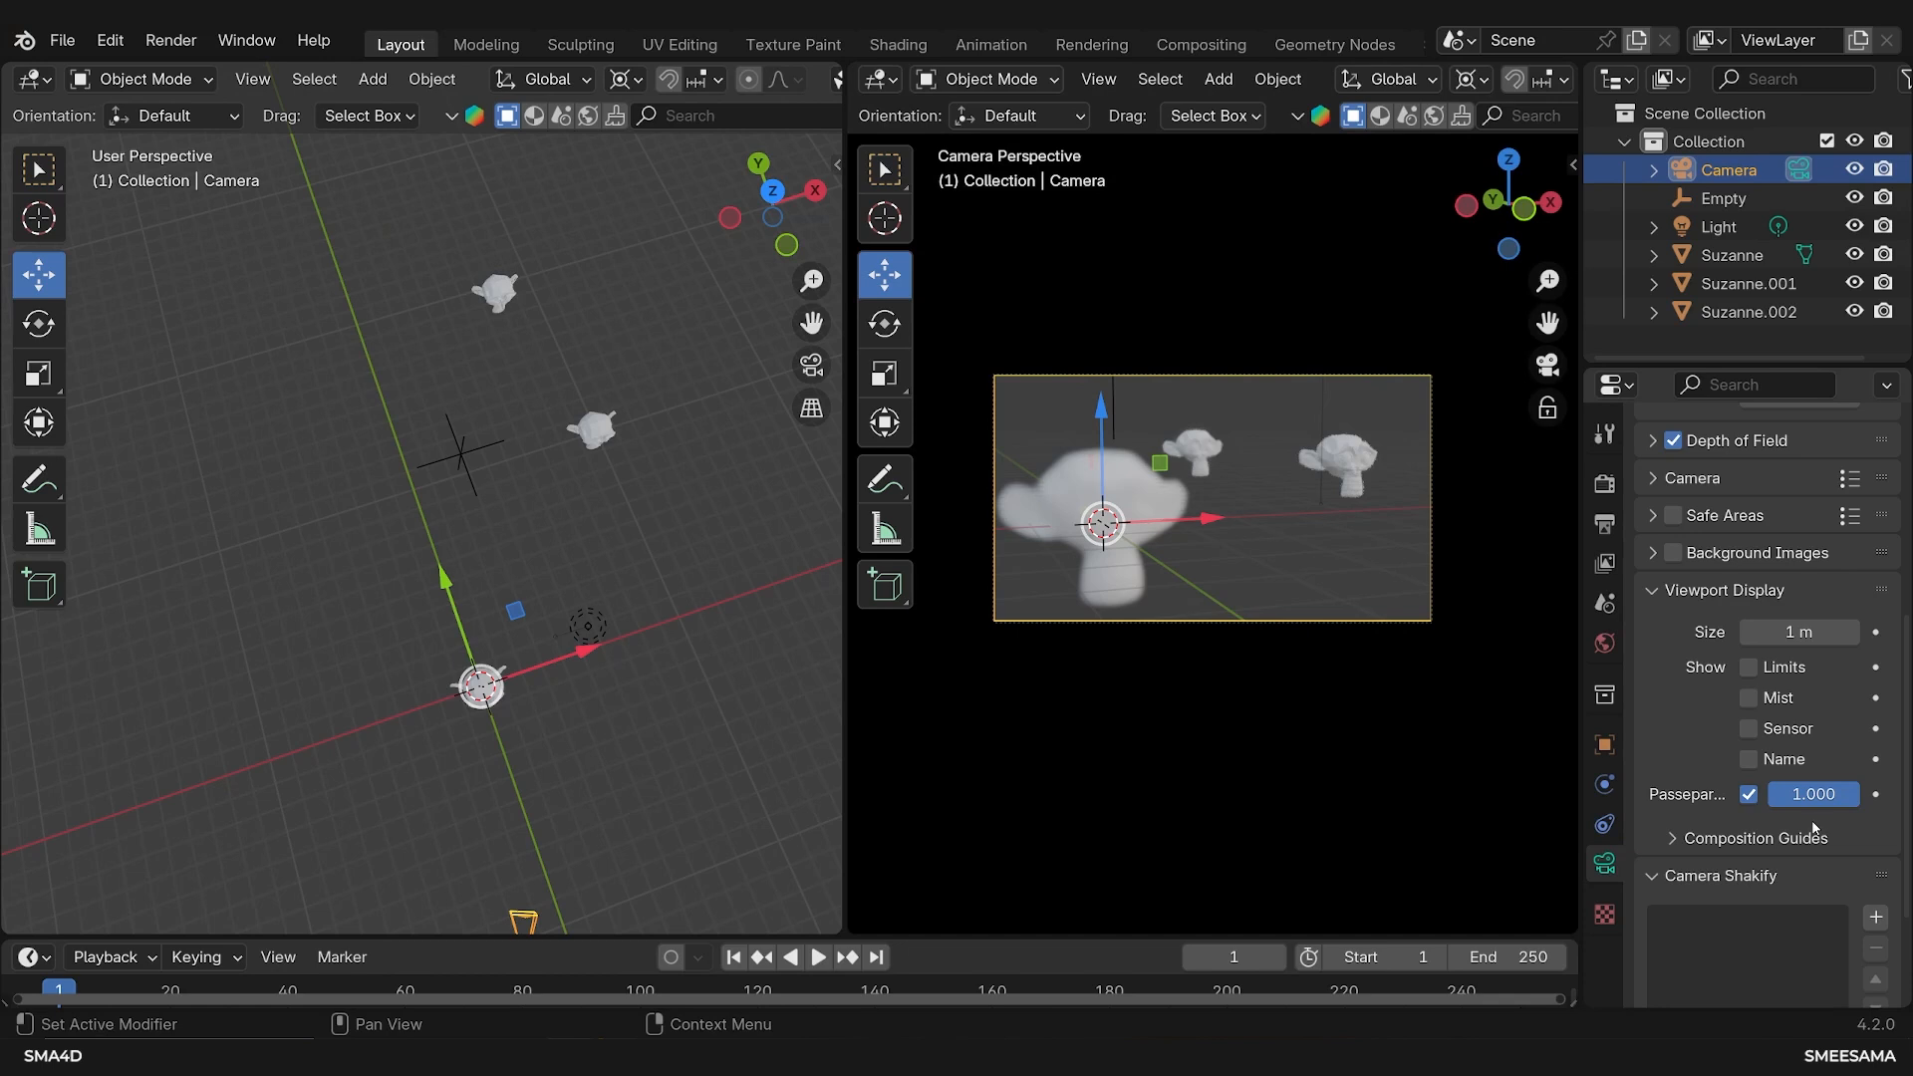
# Try the Thirds composition guide in the camera view, inspect the frame, and turn the guide off again
pyautogui.click(1756, 840)
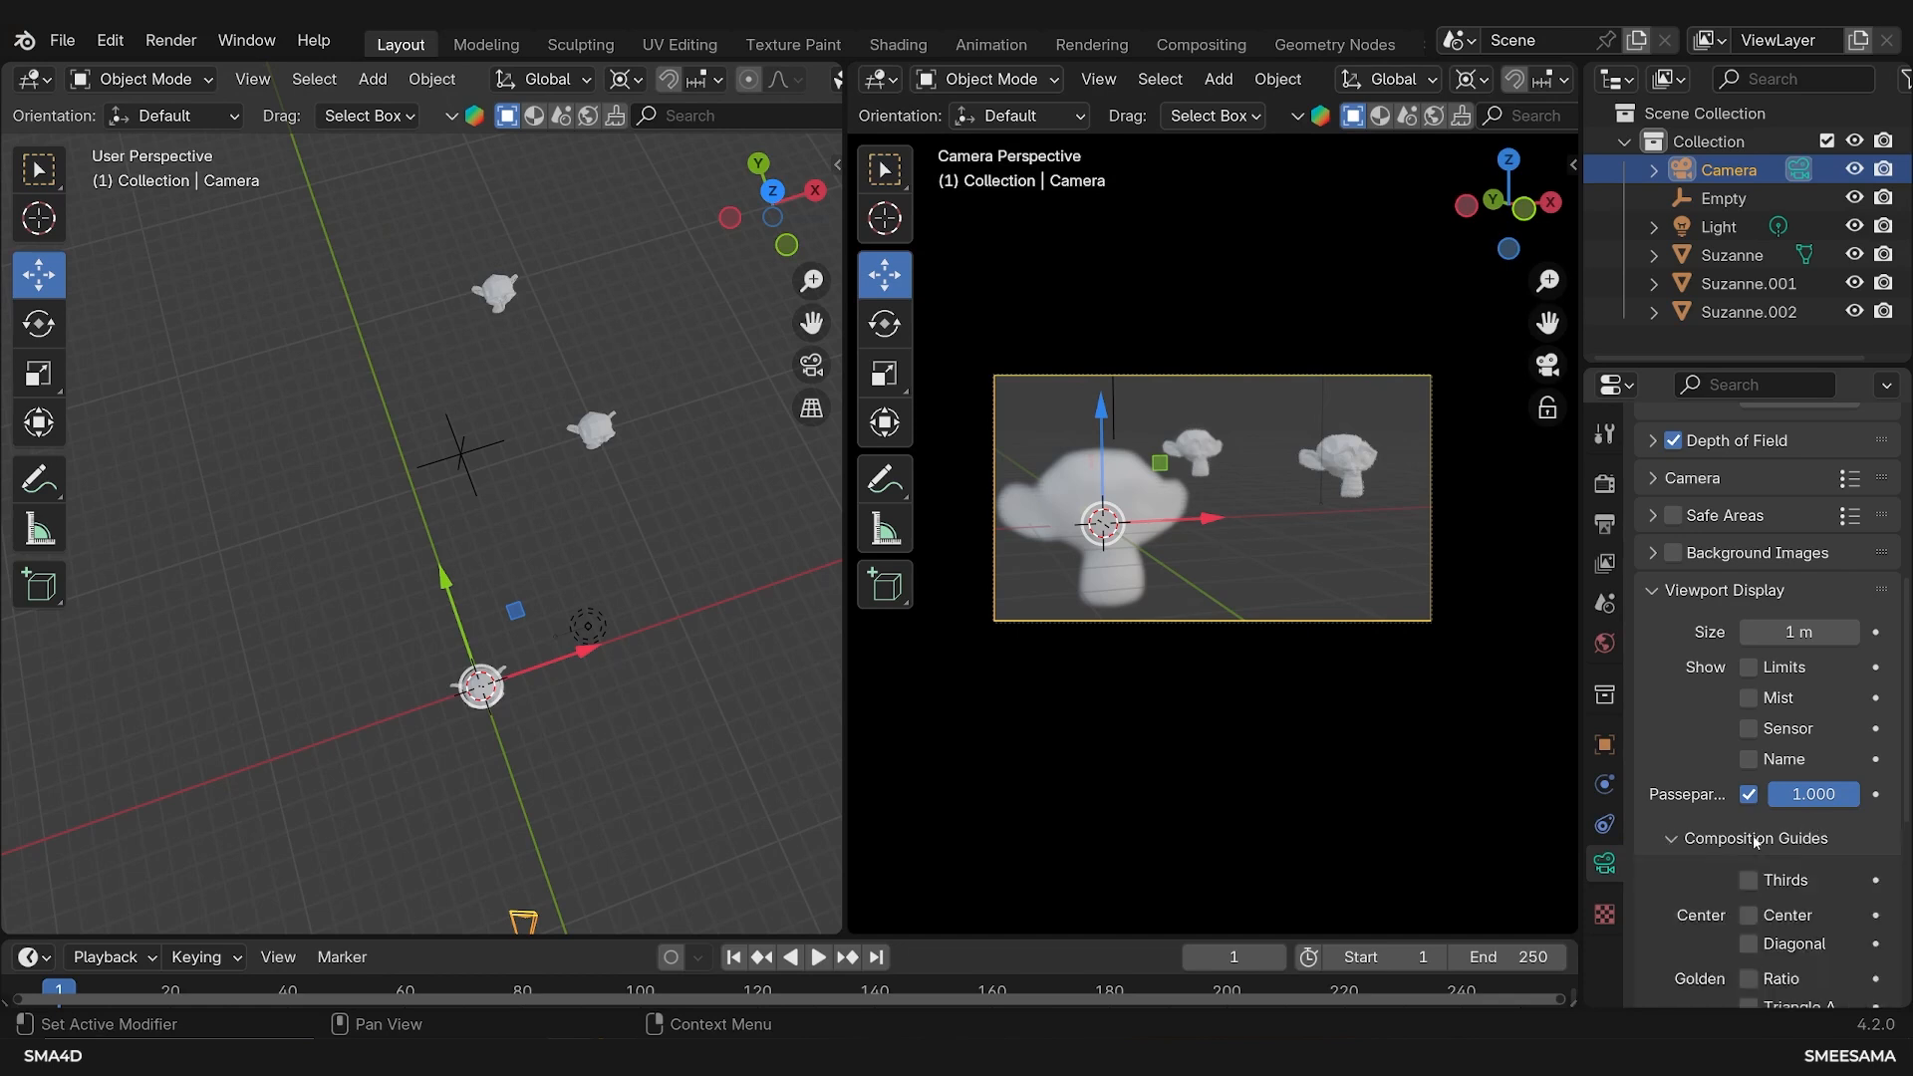
pyautogui.scroll(-3, 1756, 797)
pyautogui.click(1754, 775)
pyautogui.scroll(4, 1243, 457)
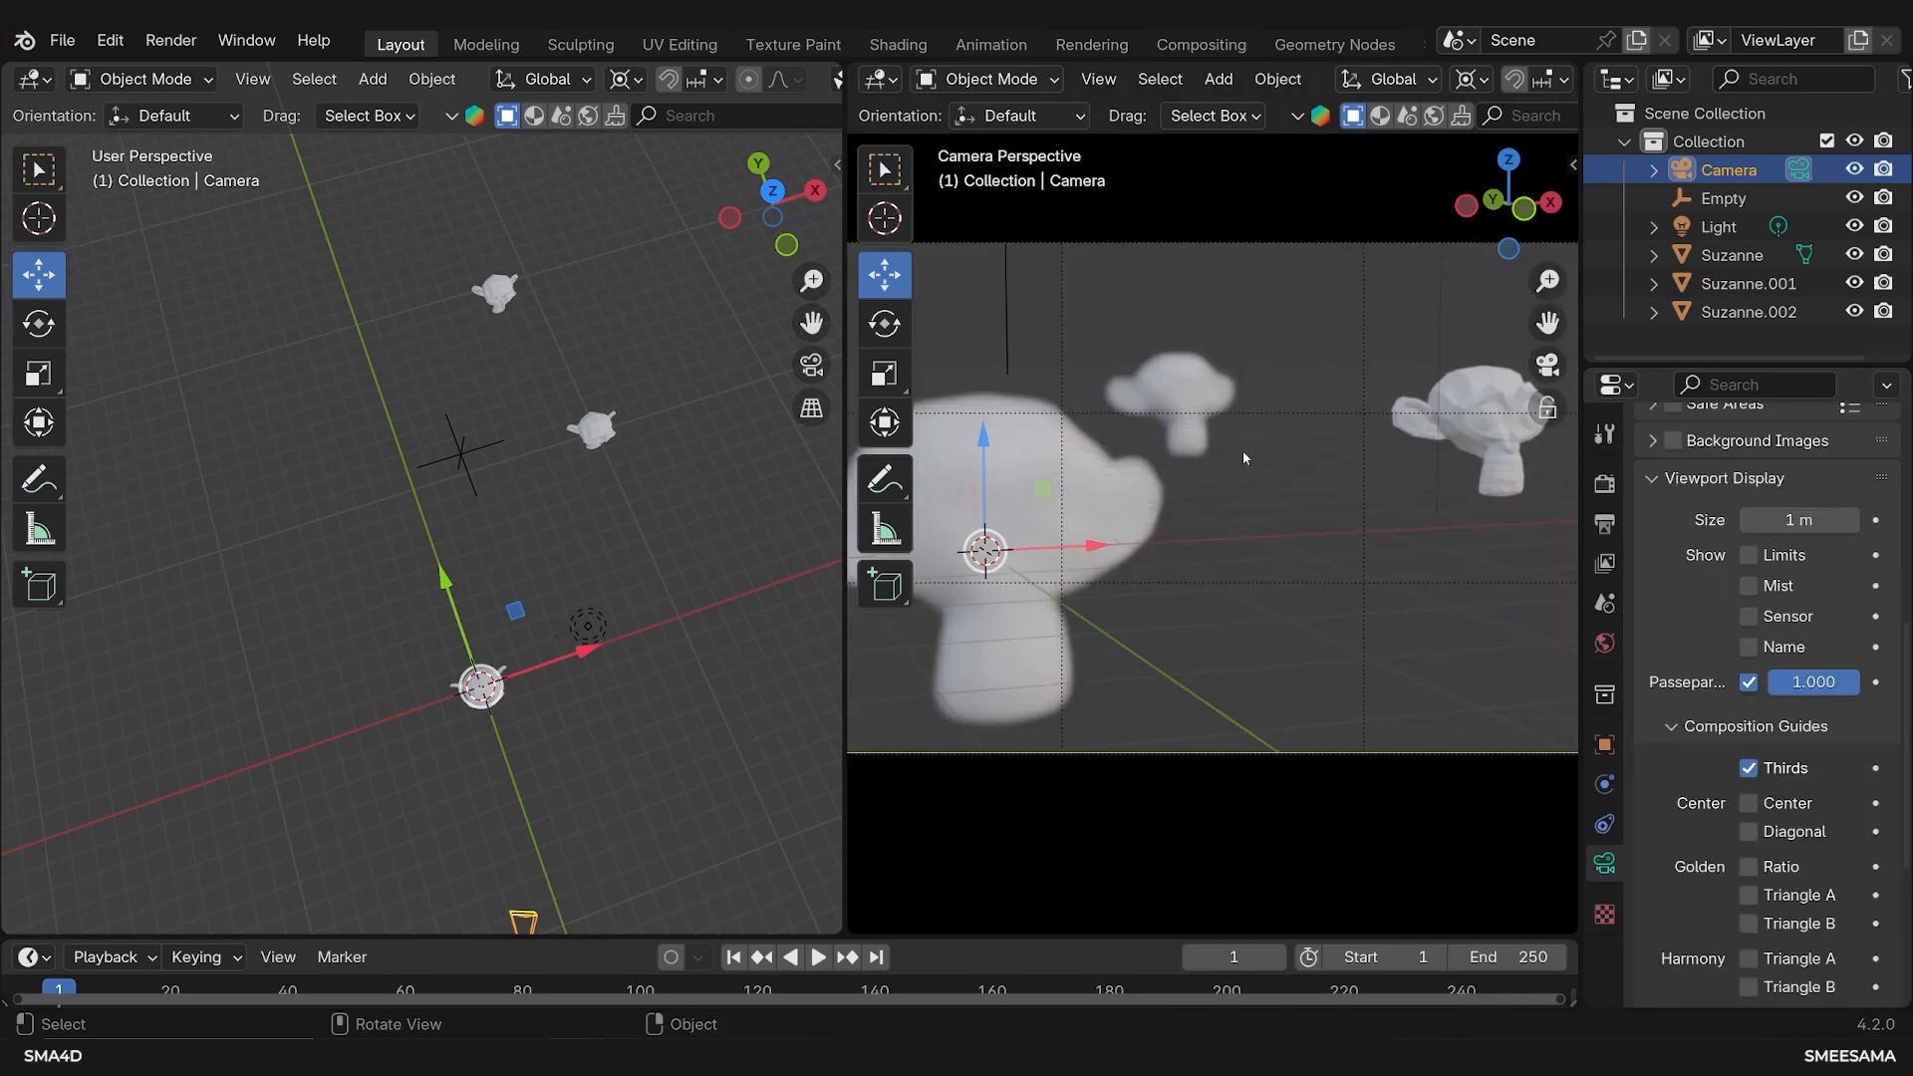
pyautogui.scroll(-4, 1241, 419)
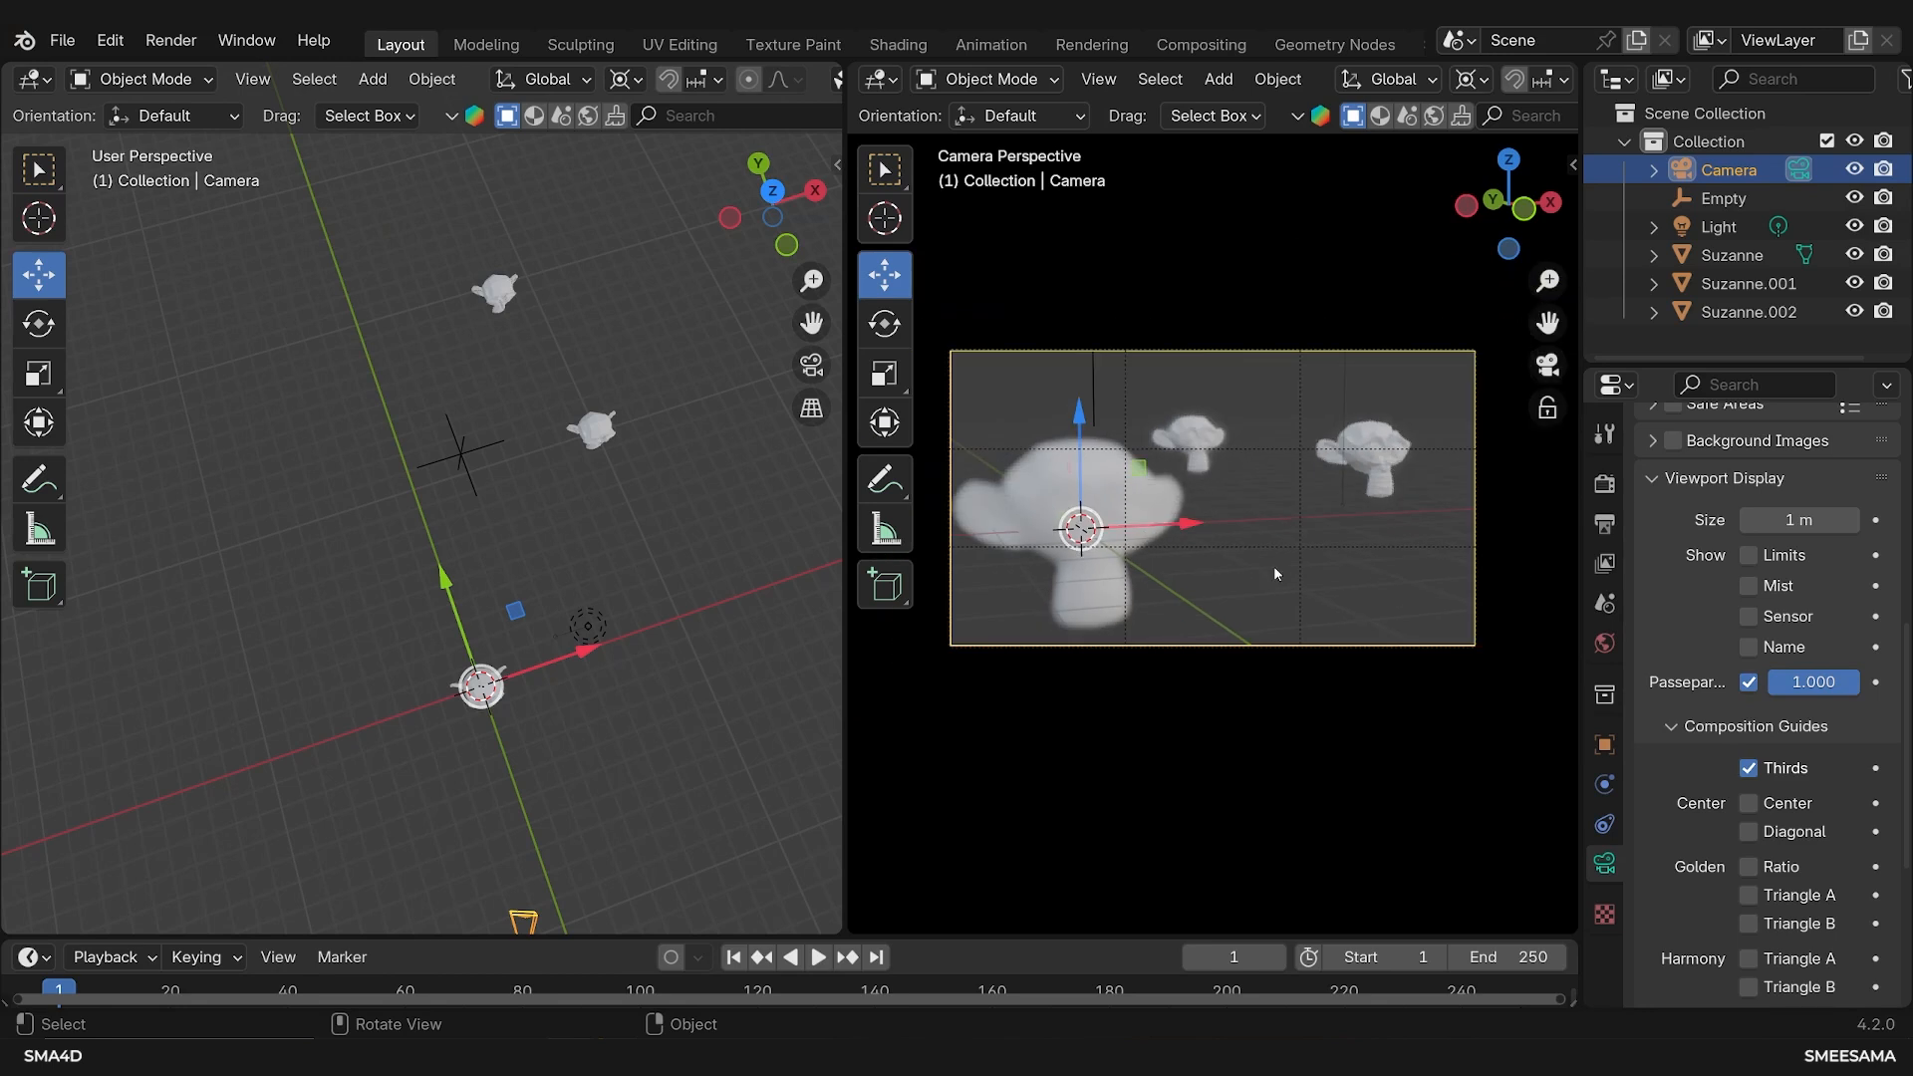
pyautogui.click(1752, 772)
# Try the Center and Diagonal composition guides, leaving only the Center guide enabled
pyautogui.scroll(-4, 1752, 767)
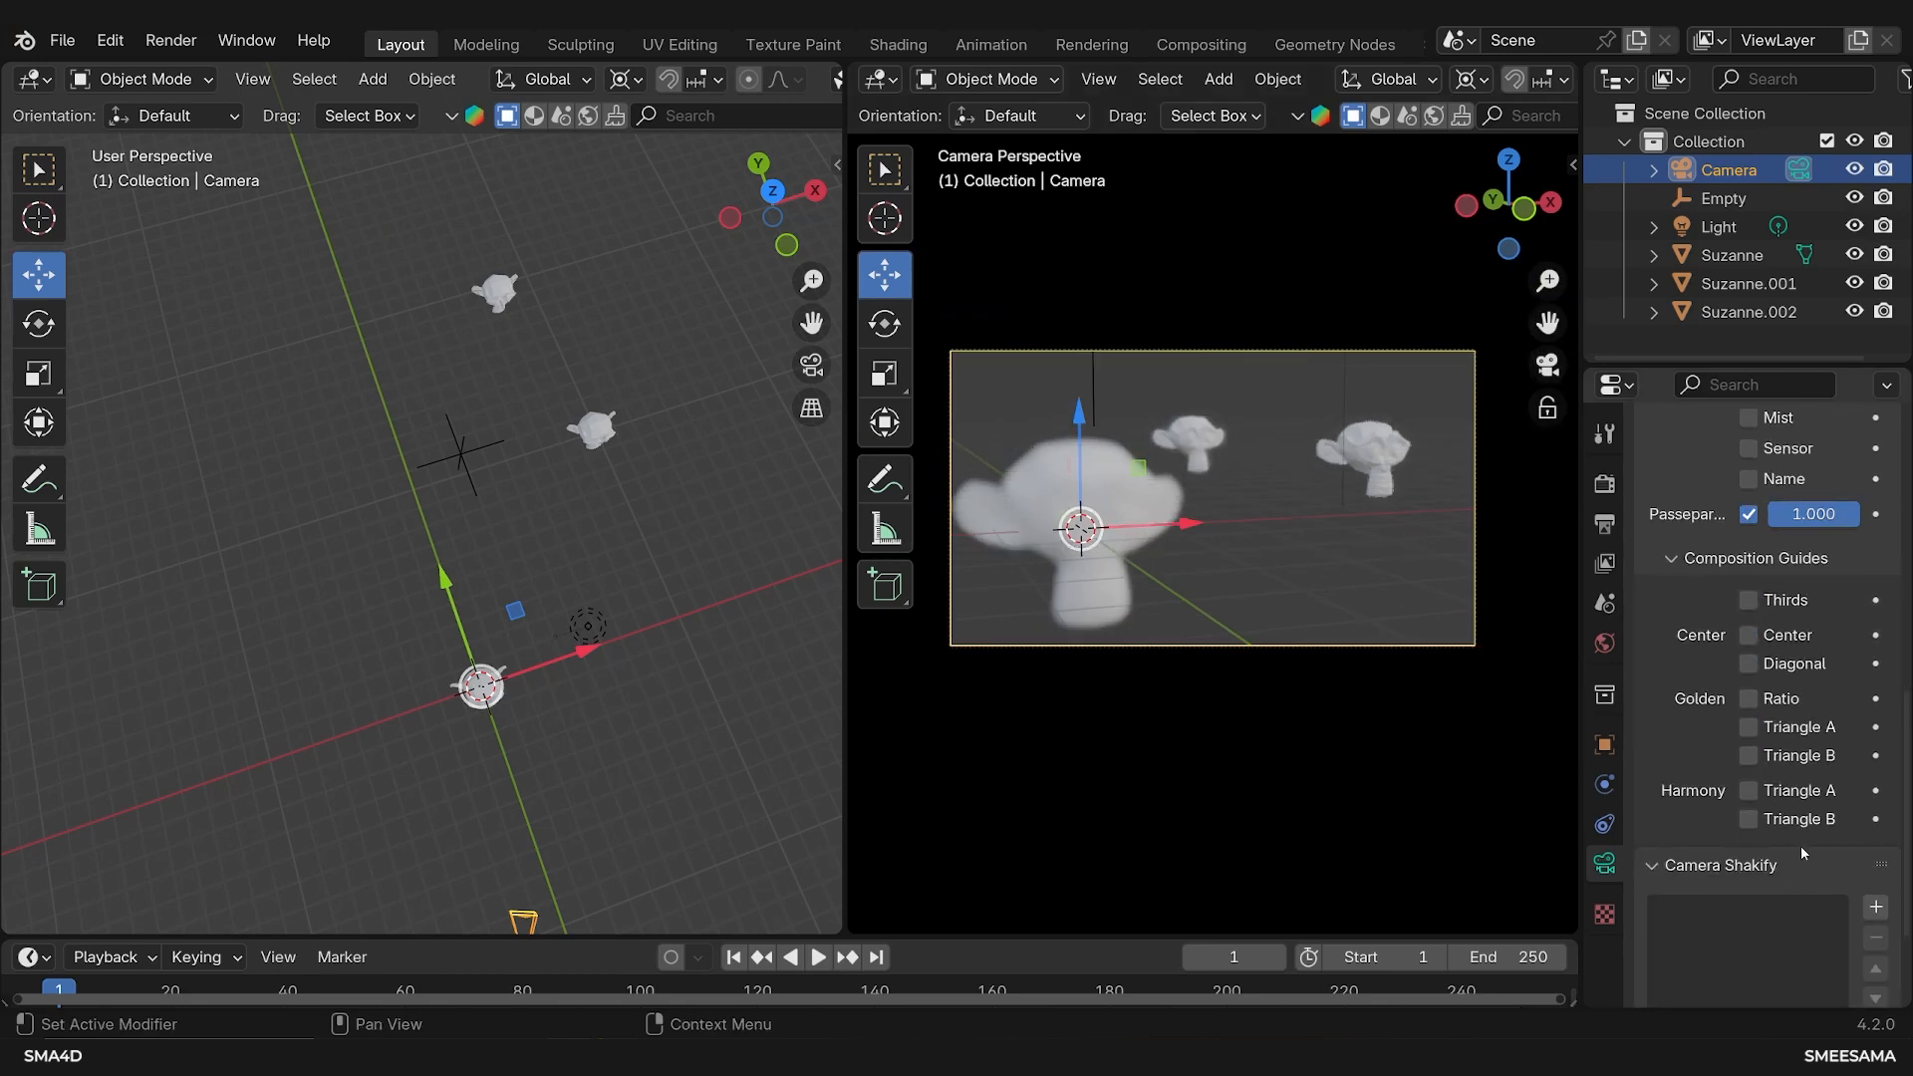
pyautogui.click(1746, 641)
pyautogui.click(1747, 639)
pyautogui.click(1750, 666)
pyautogui.click(1750, 665)
pyautogui.click(1752, 639)
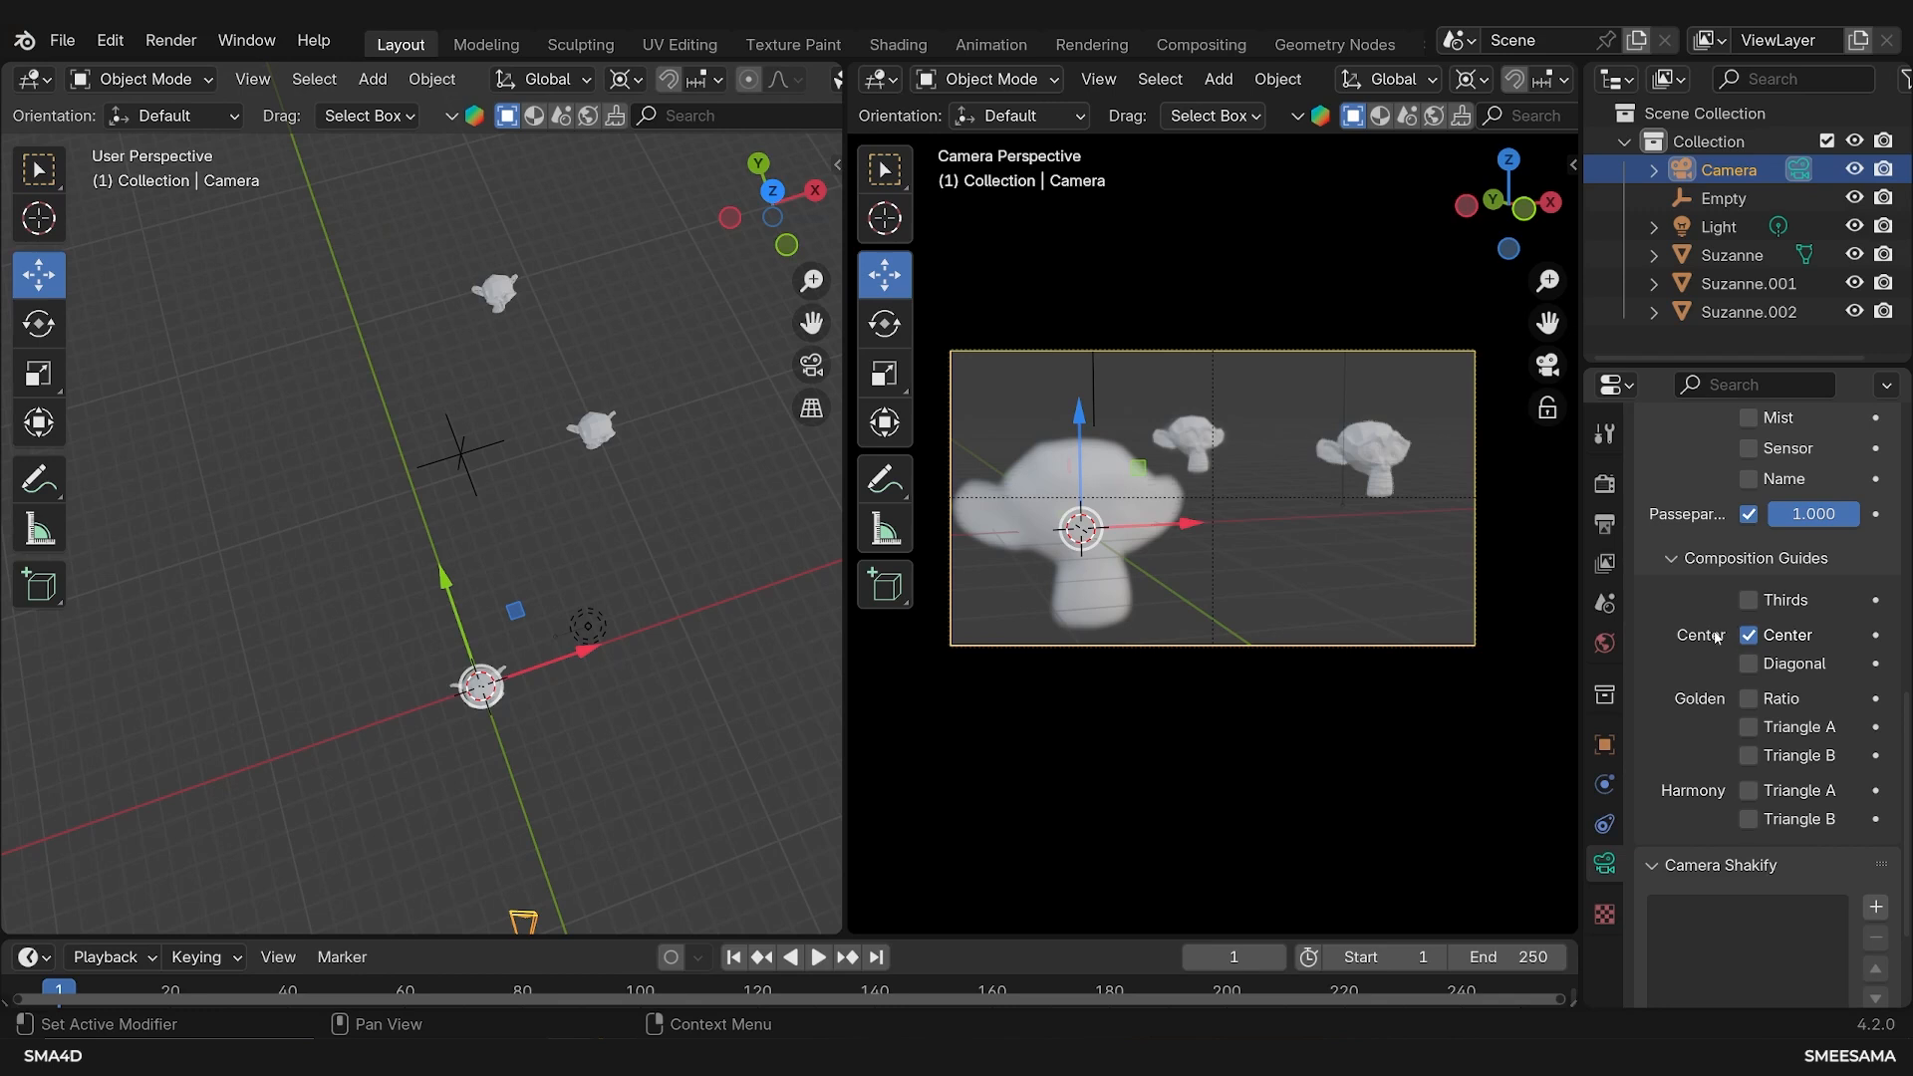